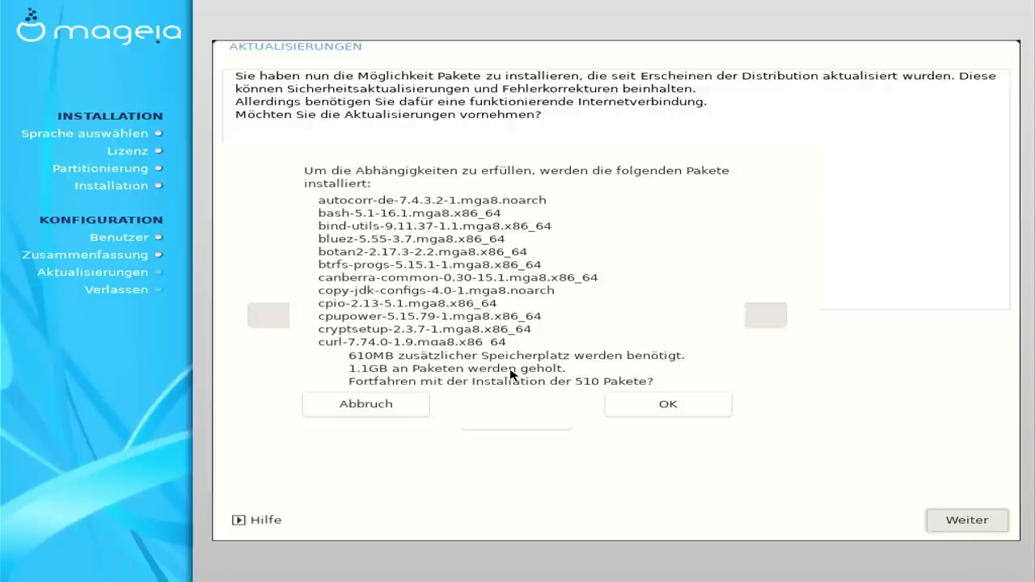
Confirm installing the 510 update packages, dismiss the restart notice, and restart the computer
{"action": "left_click", "coordinate": [675, 413]}
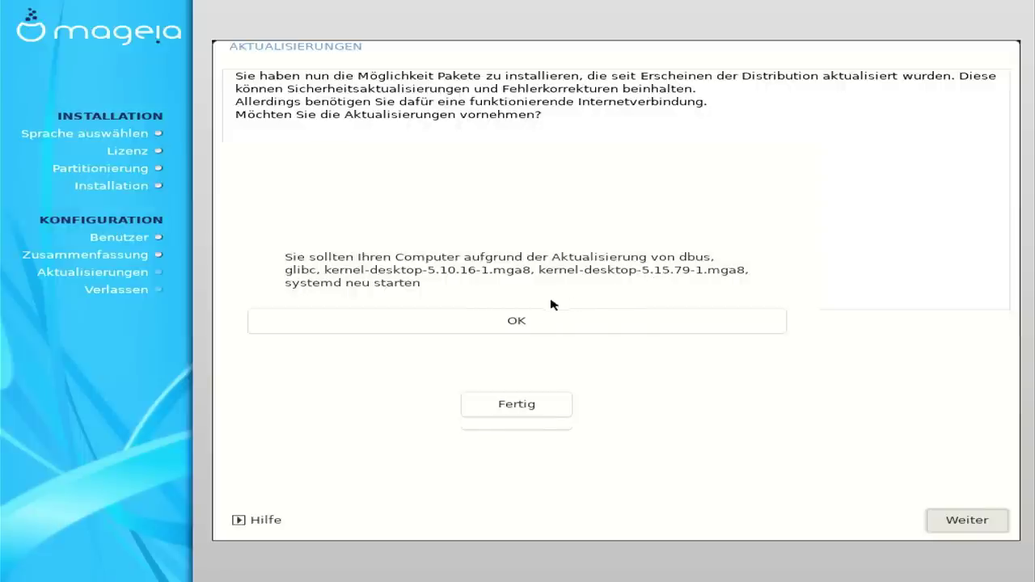
{"action": "left_click", "coordinate": [516, 323]}
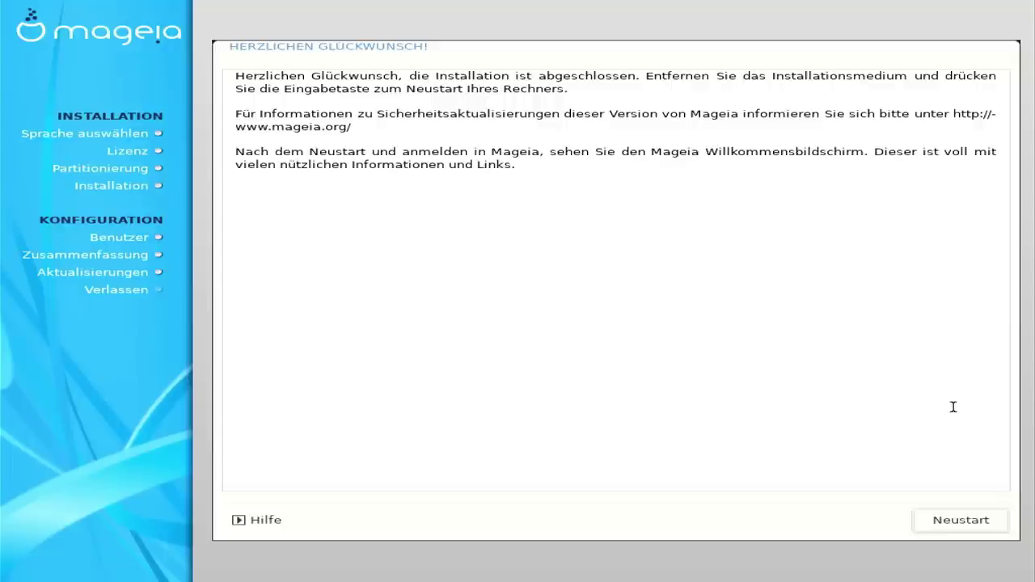
{"action": "left_click", "coordinate": [954, 519]}
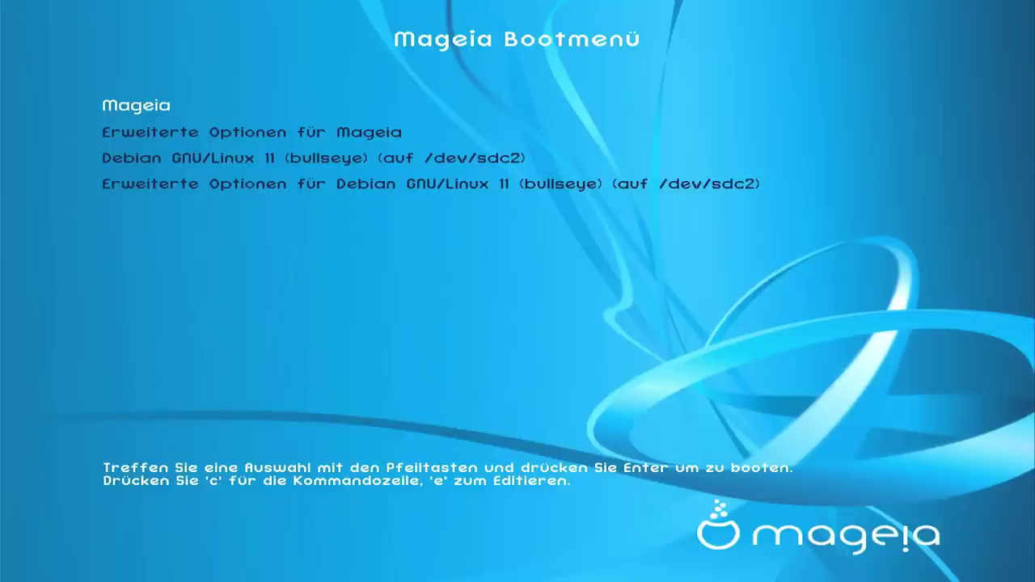
Browse the GRUB entries down to Debian and back, then boot the Mageia entry
{"action": "key", "text": "Down"}
{"action": "key", "text": "Down"}
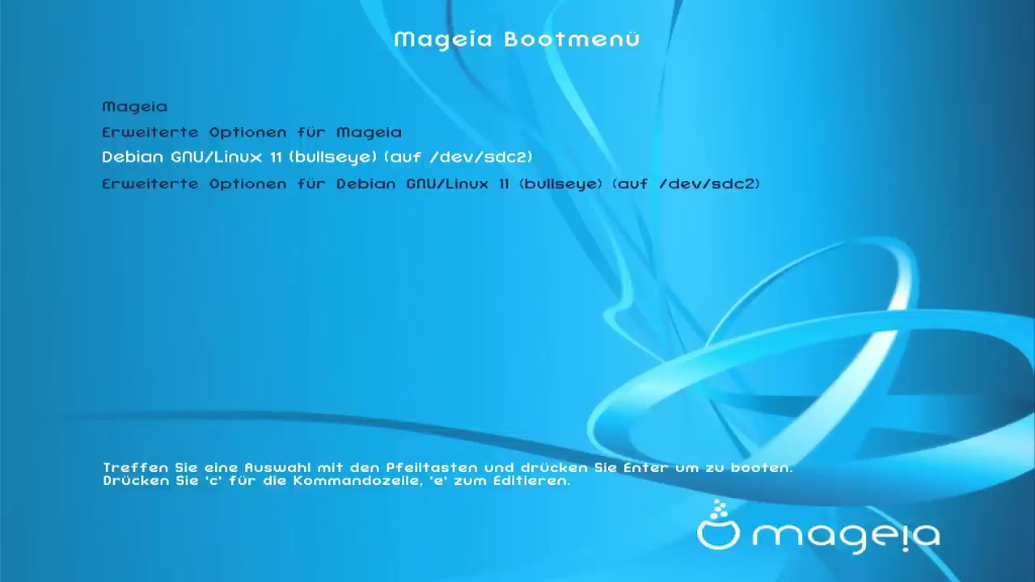
{"action": "key", "text": "Up"}
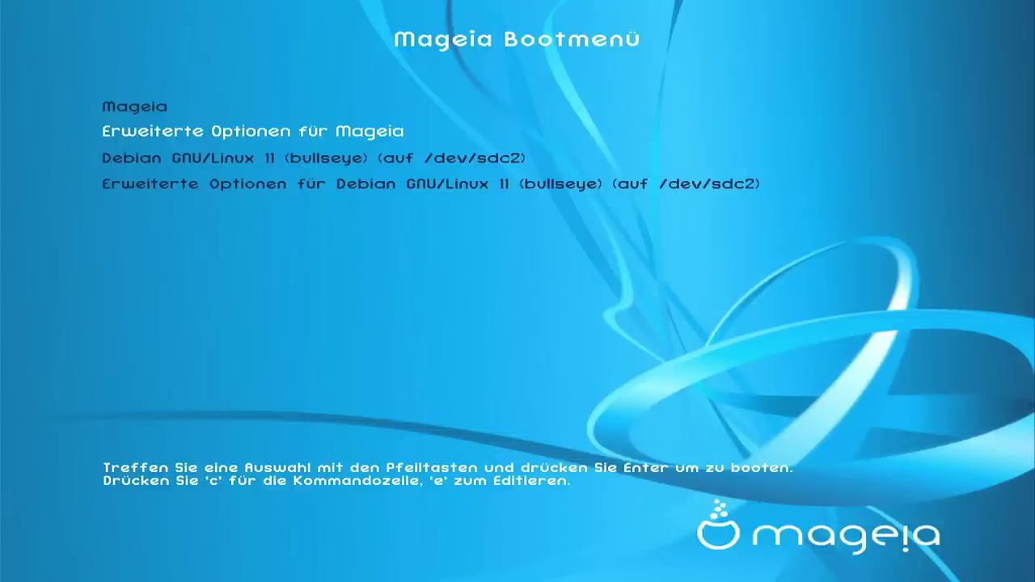
{"action": "key", "text": "Up"}
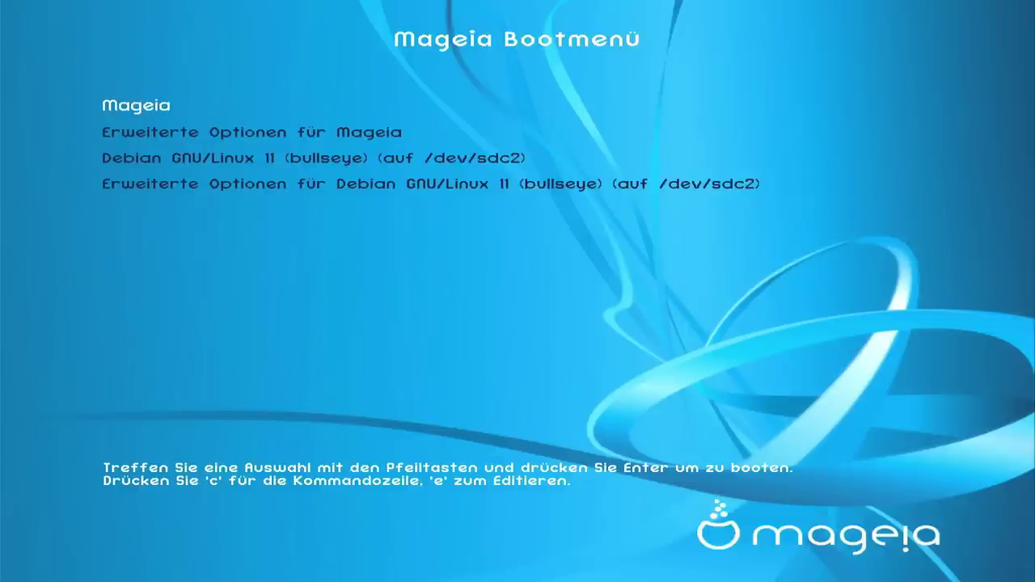
{"action": "key", "text": "Return"}
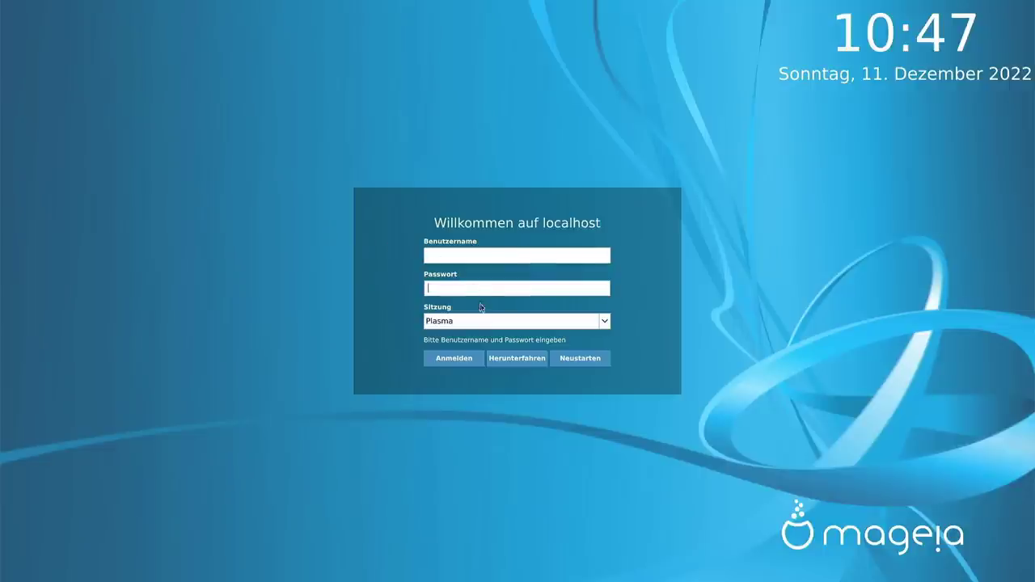
Enter the user name, keep Plasma as the session, and sign in
{"action": "left_click", "coordinate": [453, 253]}
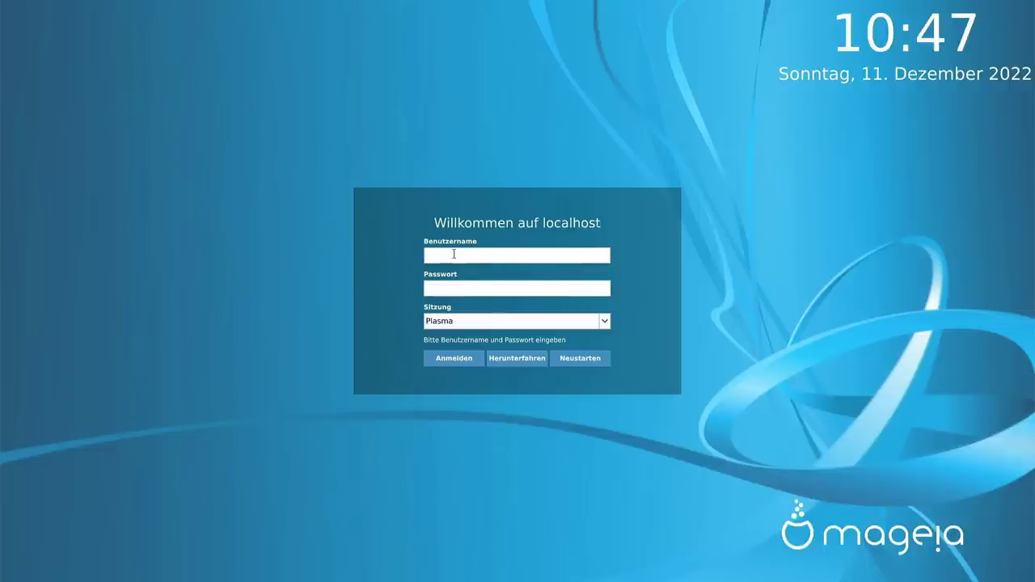
{"action": "type", "text": "typ"}
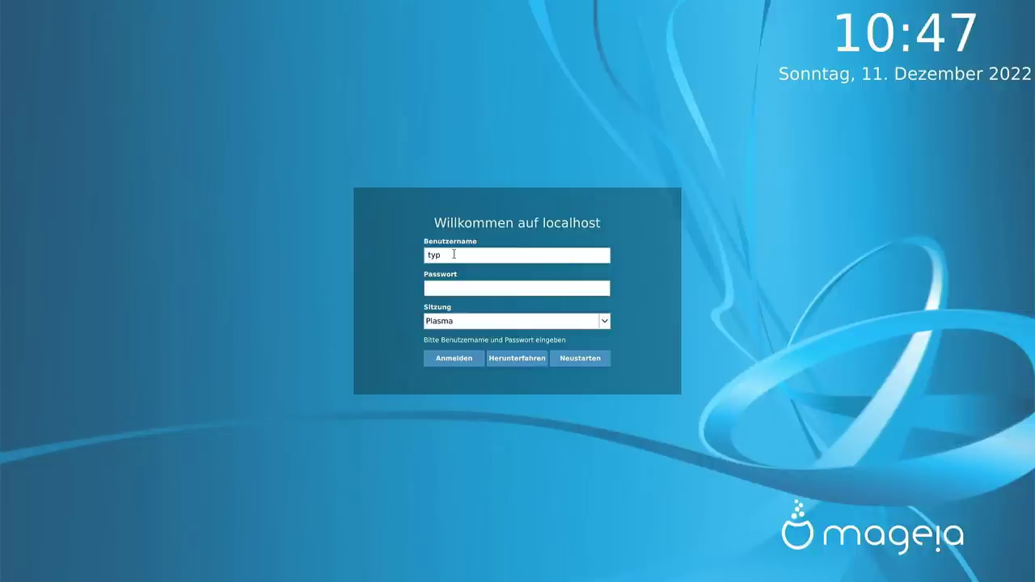
{"action": "type", "text": "typ"}
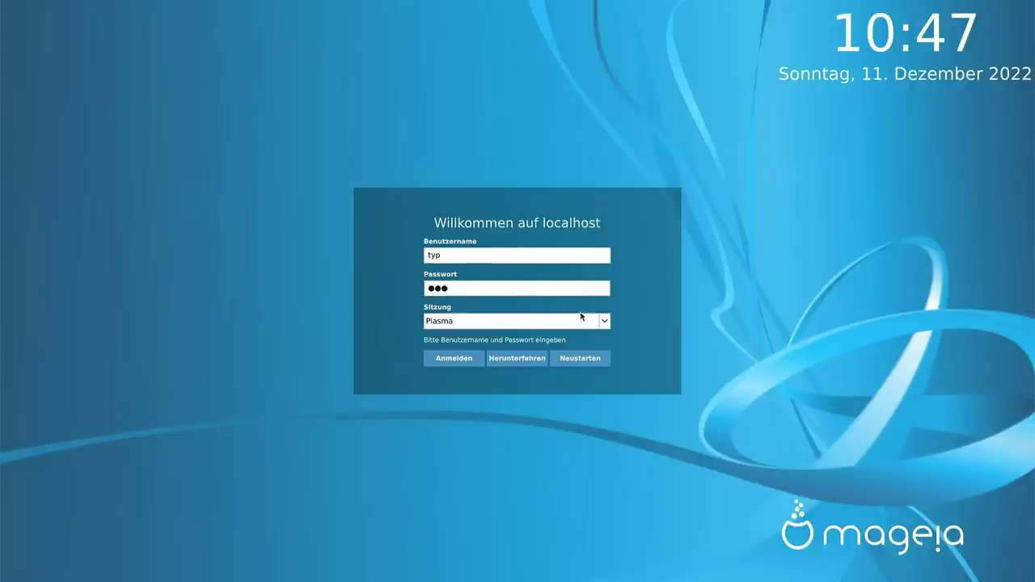
{"action": "left_click", "coordinate": [599, 321]}
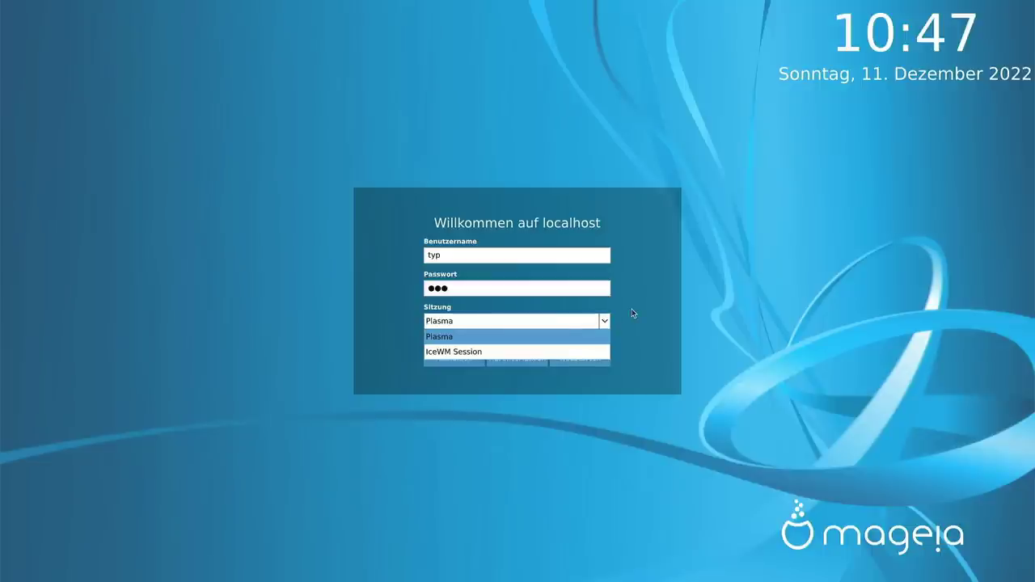
{"action": "left_click", "coordinate": [631, 313]}
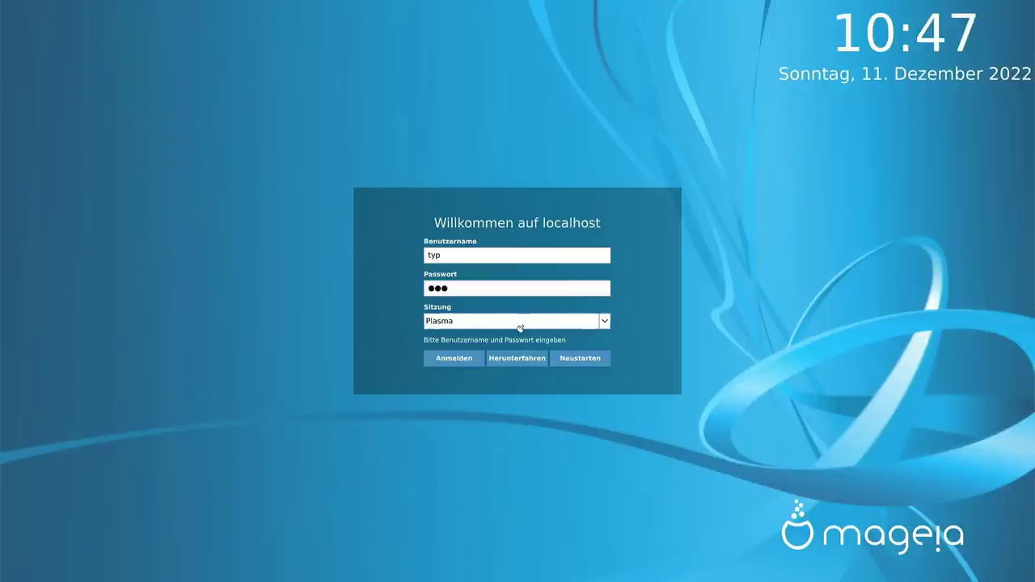
{"action": "left_click", "coordinate": [435, 362]}
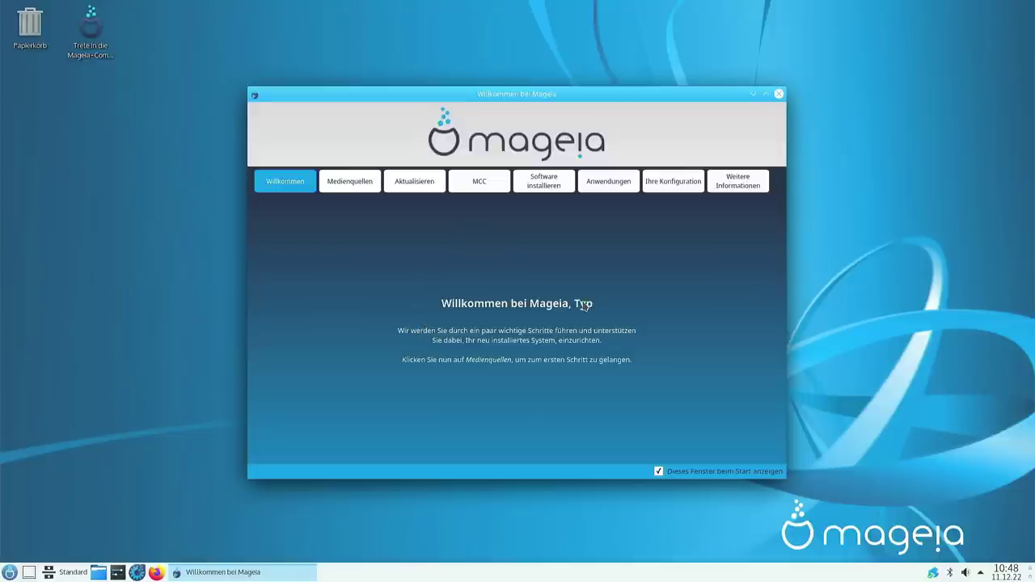
Open the Medienquellen page in the Mageia Welcome window
{"action": "left_click", "coordinate": [350, 183]}
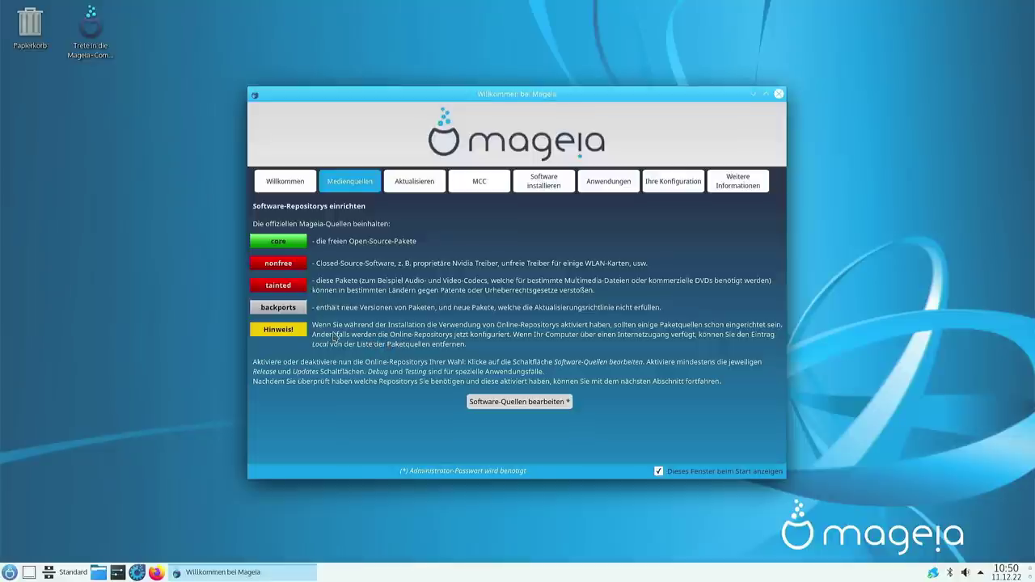
Authenticate with the administrator password and maximize the Medien konfigurieren window
{"action": "left_click", "coordinate": [502, 404]}
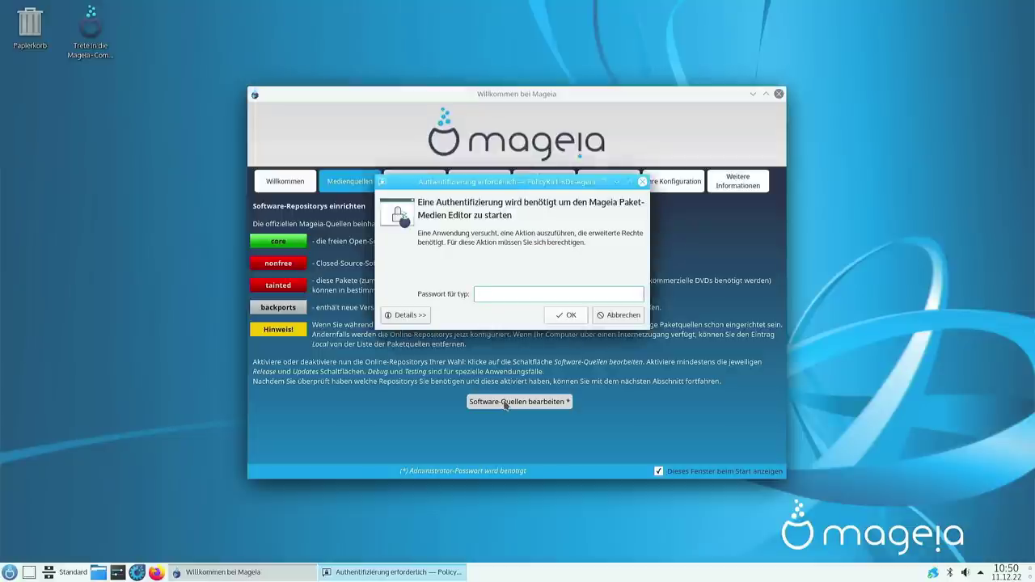
{"action": "type", "text": "***"}
{"action": "key", "text": "Return"}
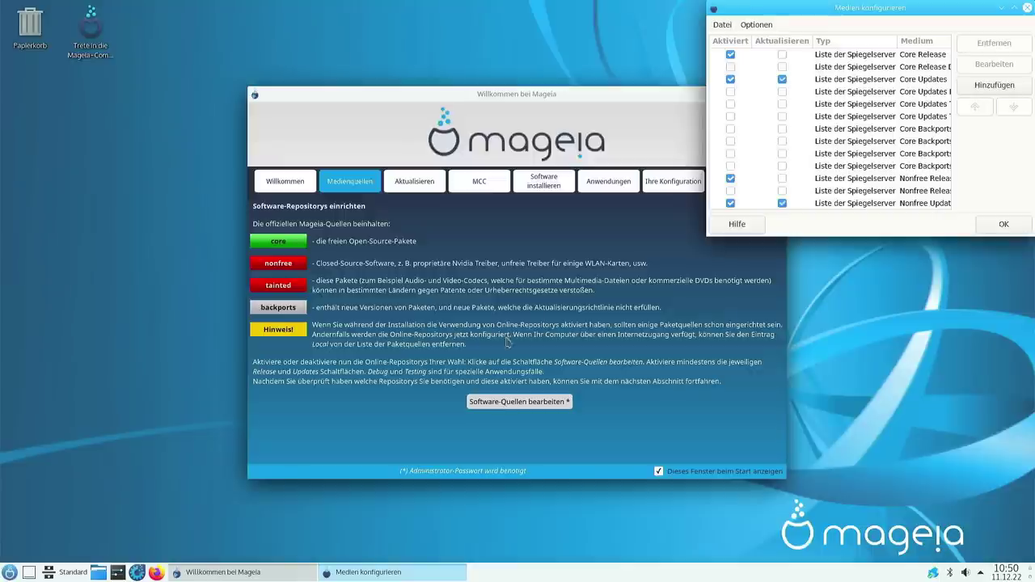
{"action": "left_click_drag", "start_coordinate": [835, 8], "coordinate": [659, 73]}
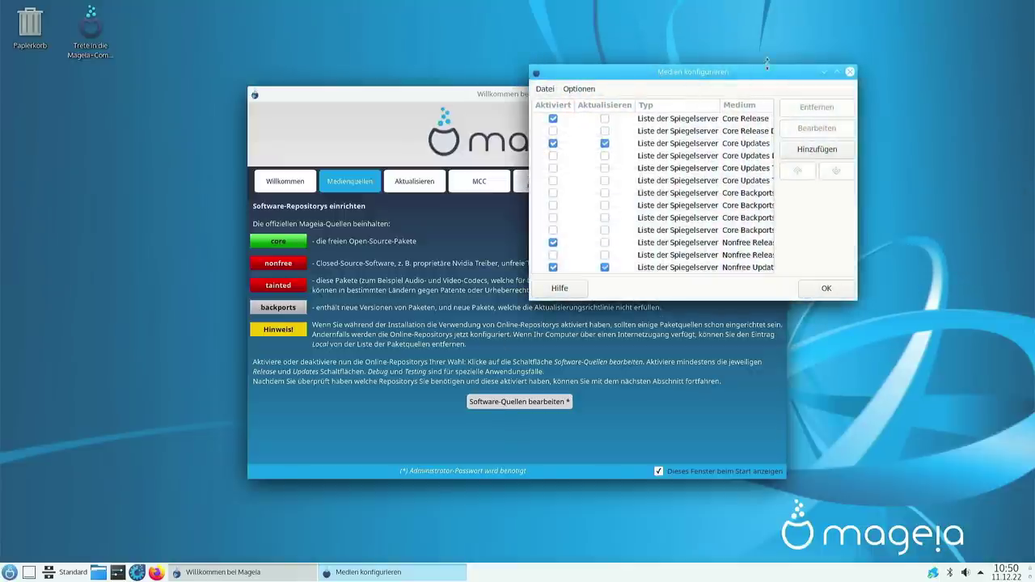
{"action": "left_click", "coordinate": [836, 73]}
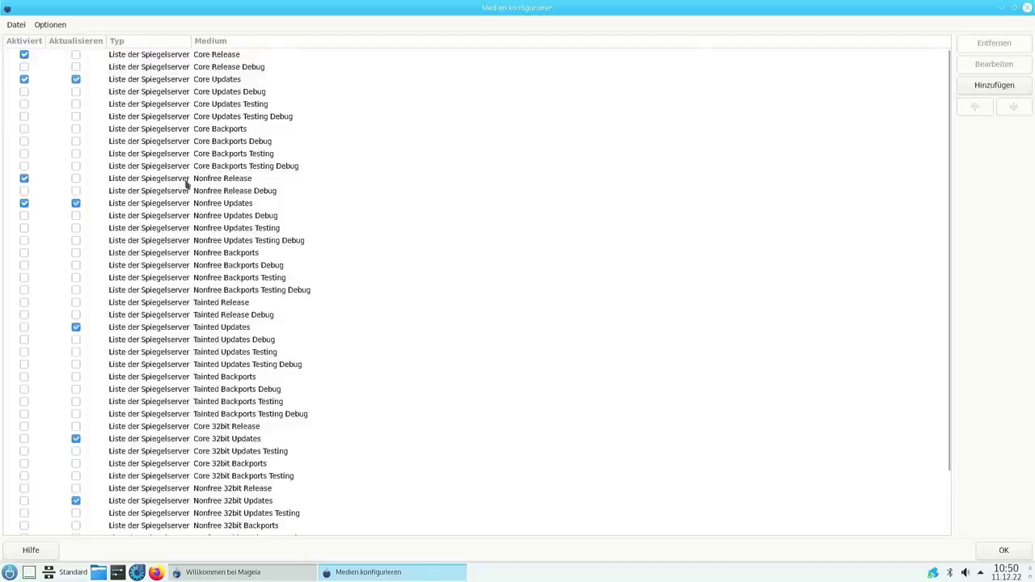
Inspect the Core Release, Updates, Updates Testing and Backports repository entries
{"action": "left_click", "coordinate": [212, 58]}
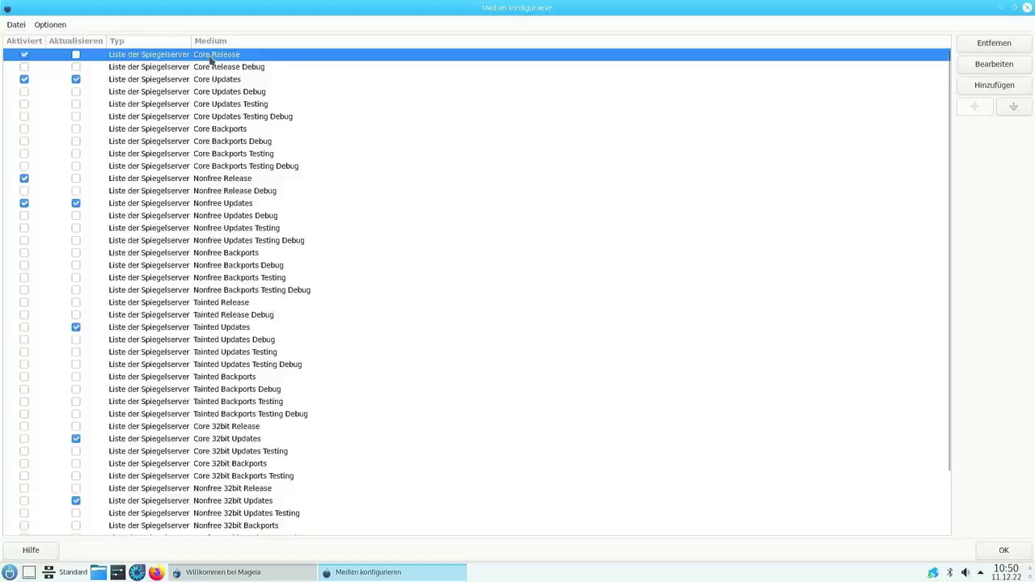
{"action": "left_click", "coordinate": [224, 68]}
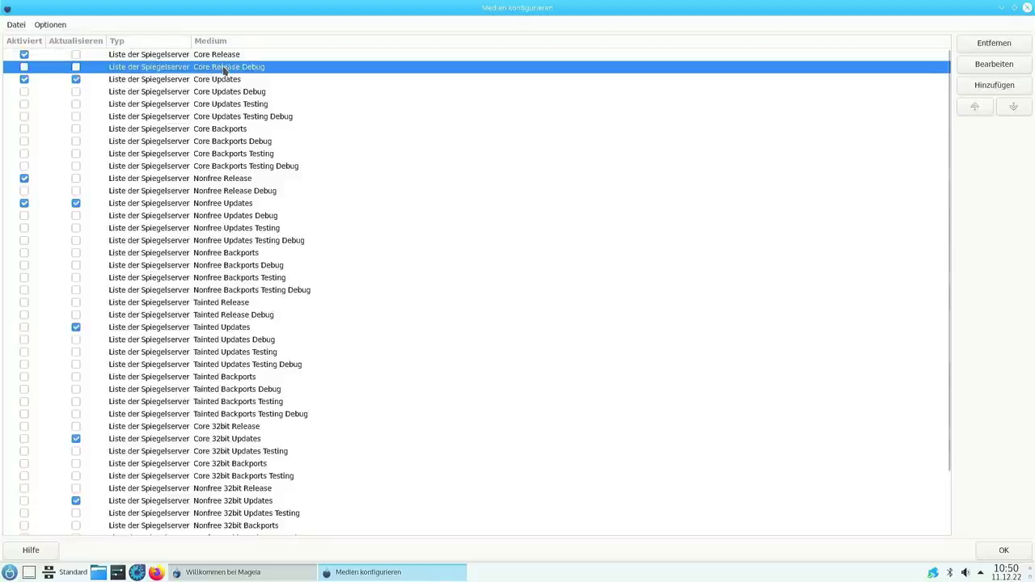
{"action": "left_click", "coordinate": [219, 105]}
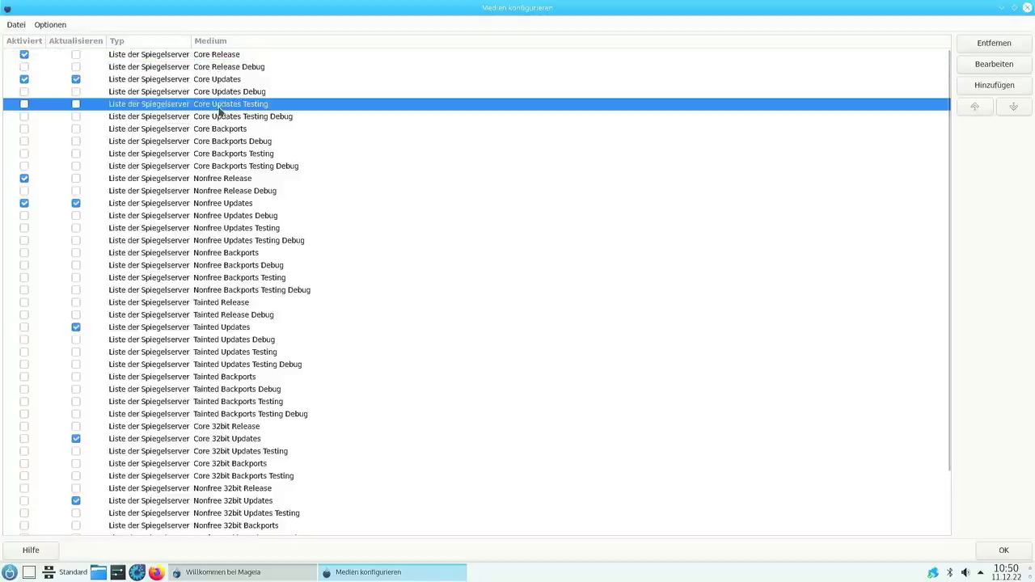
{"action": "left_click", "coordinate": [220, 118]}
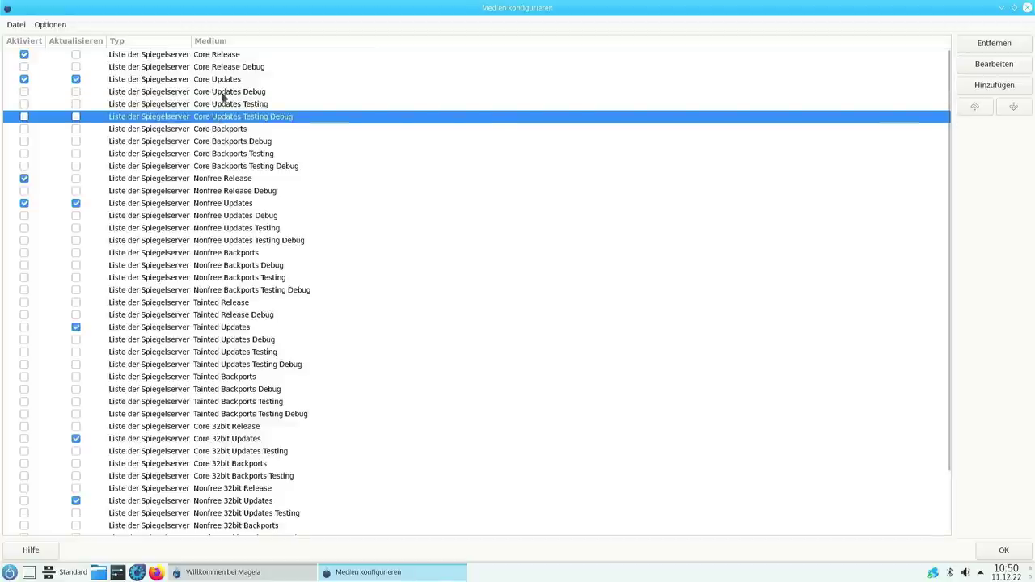
{"action": "left_click", "coordinate": [216, 57]}
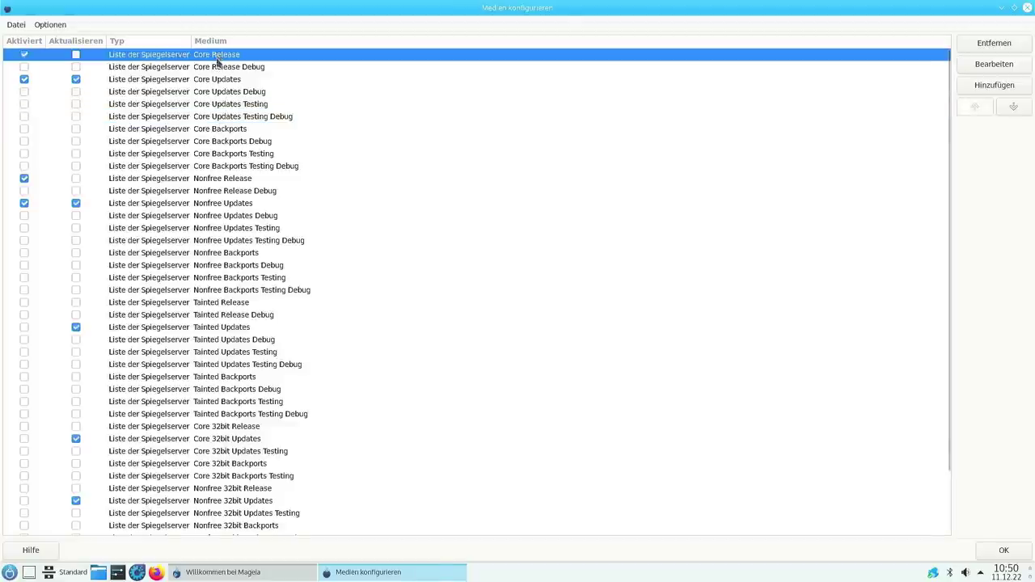
{"action": "left_click", "coordinate": [218, 80]}
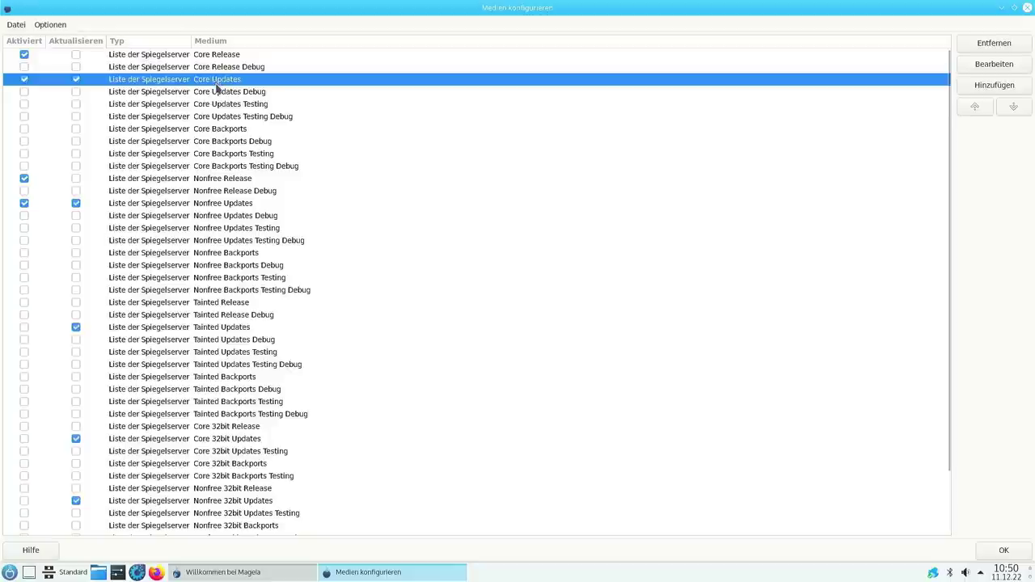
{"action": "left_click", "coordinate": [215, 131]}
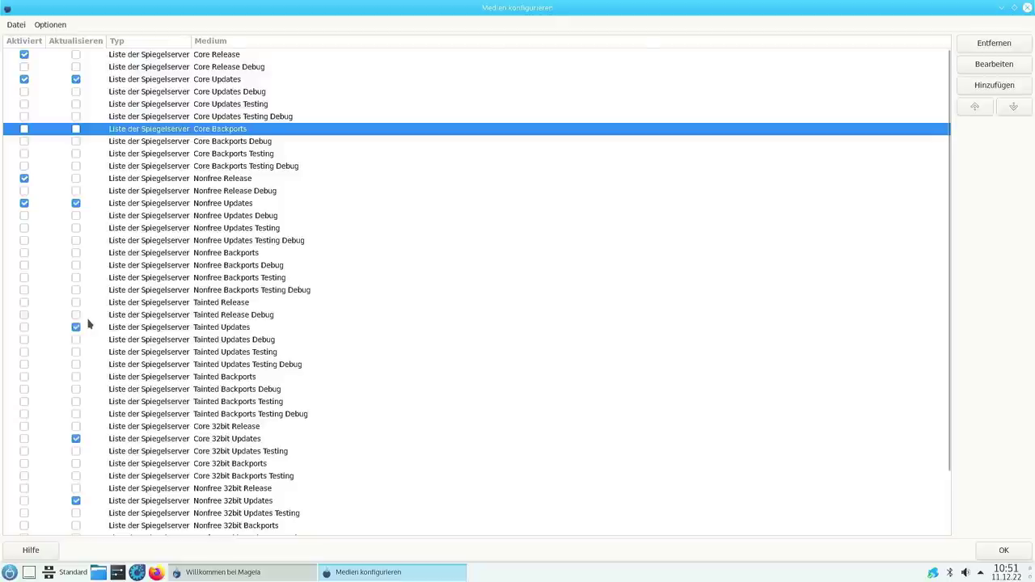
Enable Tainted Release alongside Tainted Updates and save the media list with OK
{"action": "left_click", "coordinate": [24, 329]}
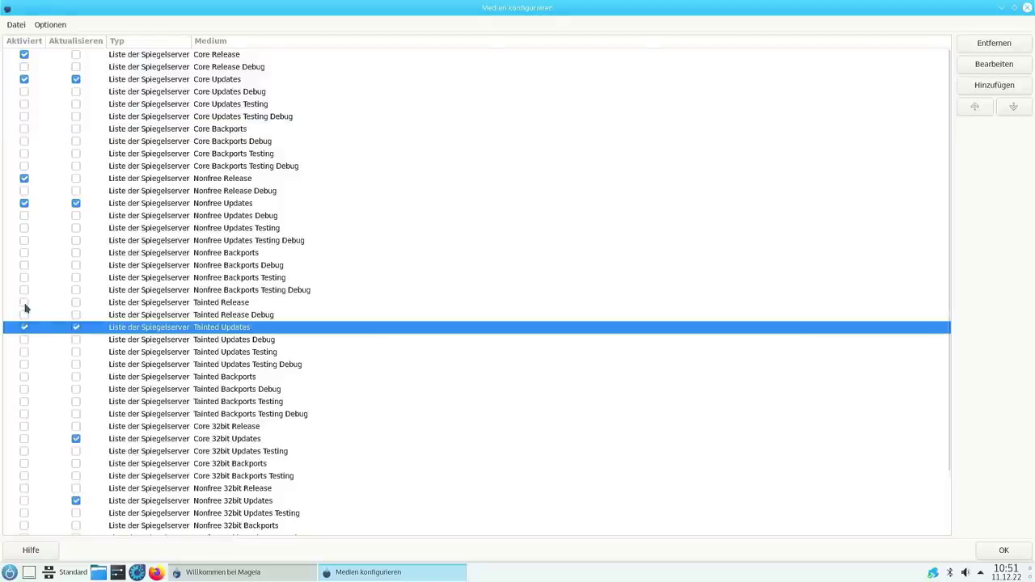
{"action": "left_click", "coordinate": [25, 304]}
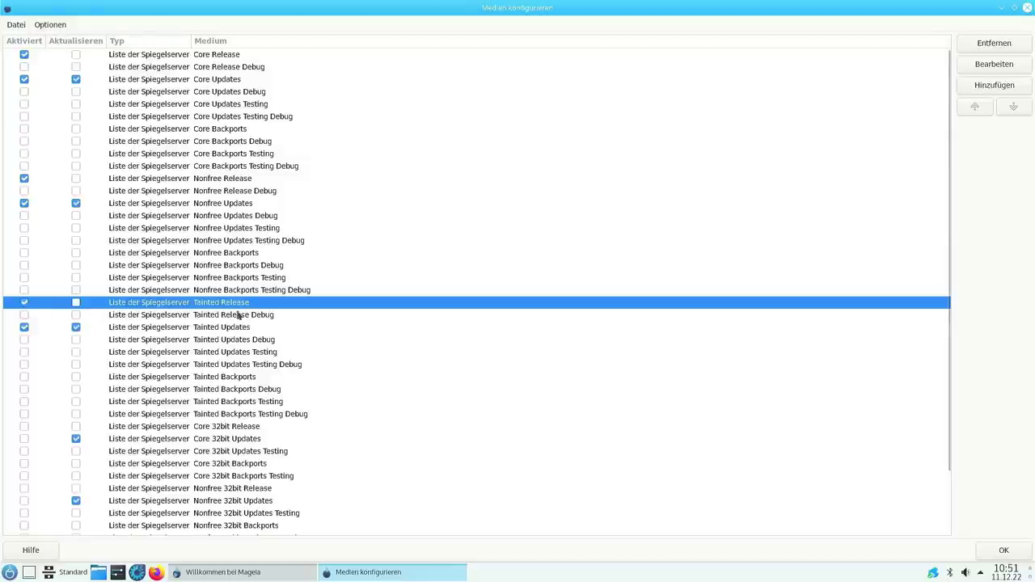
{"action": "scroll", "coordinate": [212, 331], "scroll_direction": "down", "scroll_amount": 3}
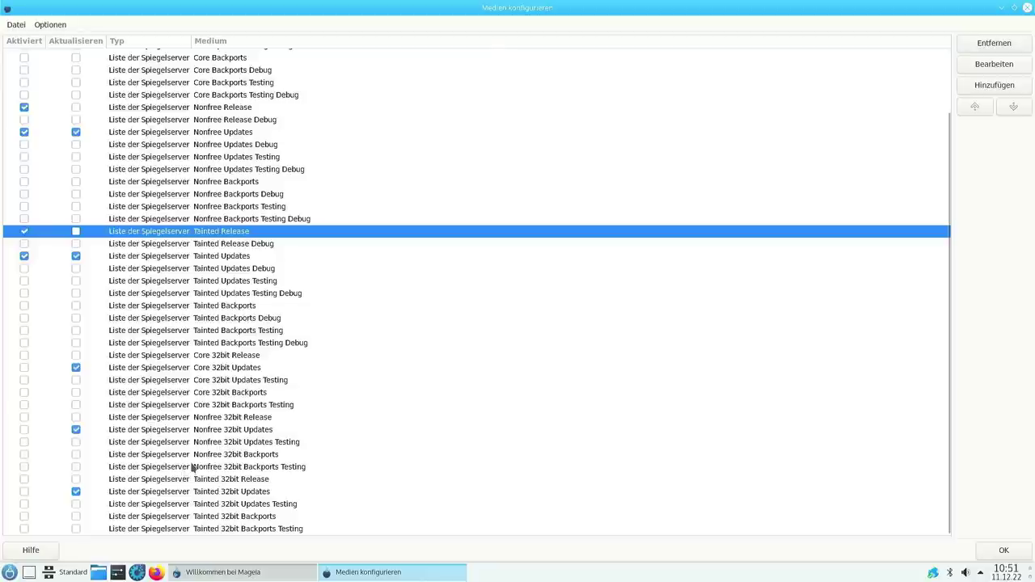
{"action": "scroll", "coordinate": [361, 282], "scroll_direction": "up", "scroll_amount": 2}
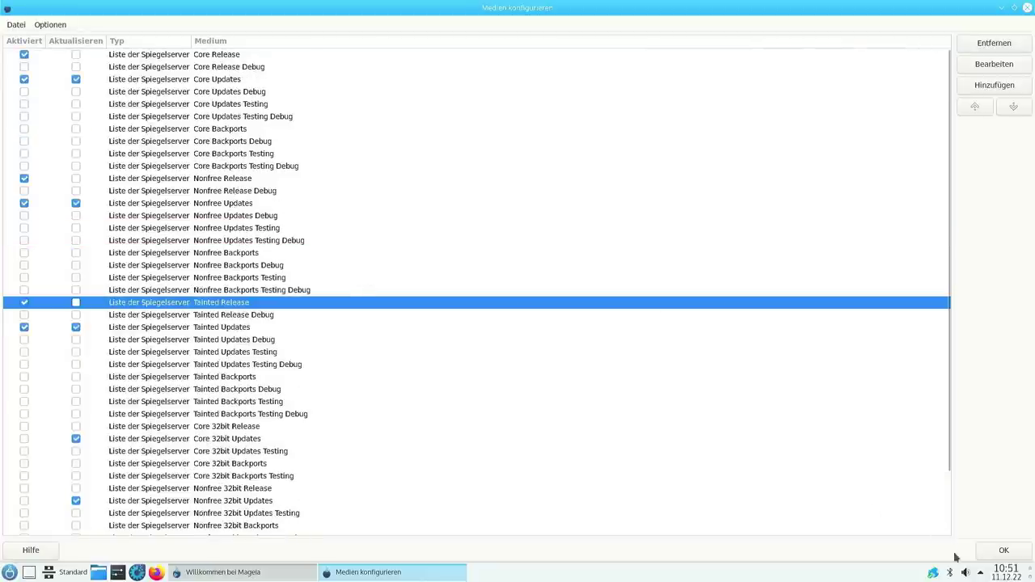
{"action": "left_click", "coordinate": [1003, 550]}
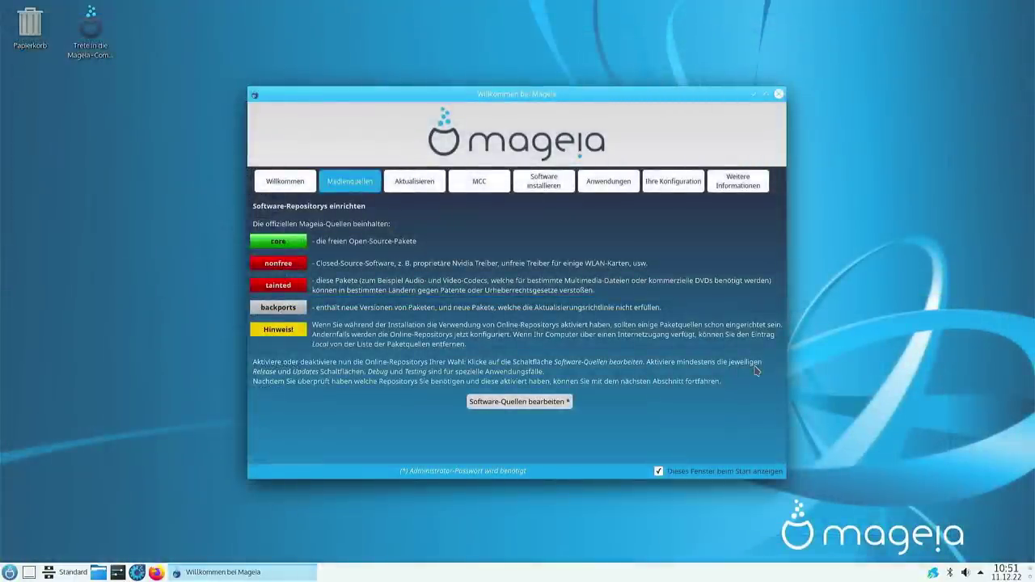
On the Aktualisieren page, run Auf Aktualisierungen prüfen and authenticate to launch the update tool
{"action": "left_click", "coordinate": [423, 188]}
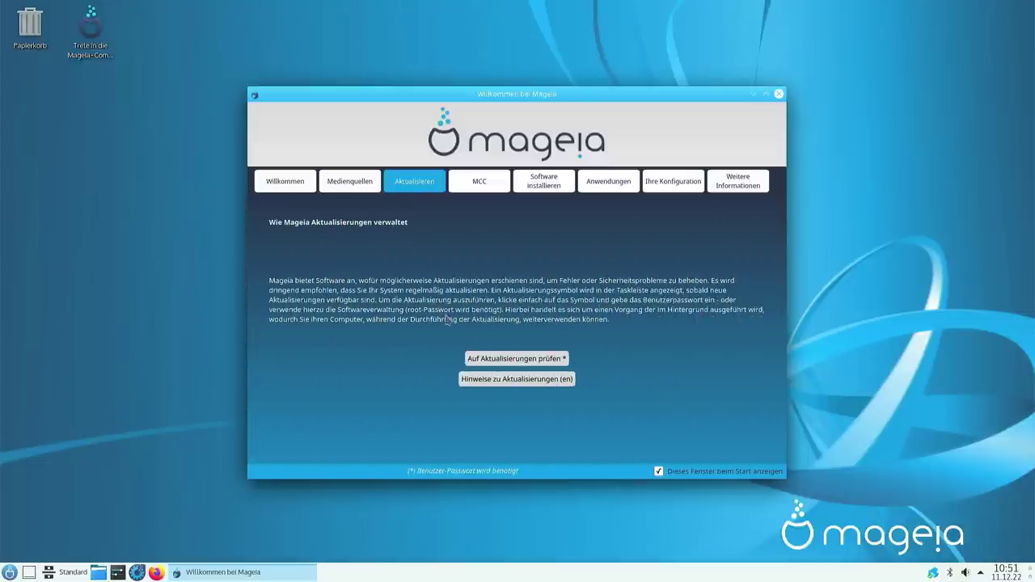
{"action": "left_click", "coordinate": [499, 359]}
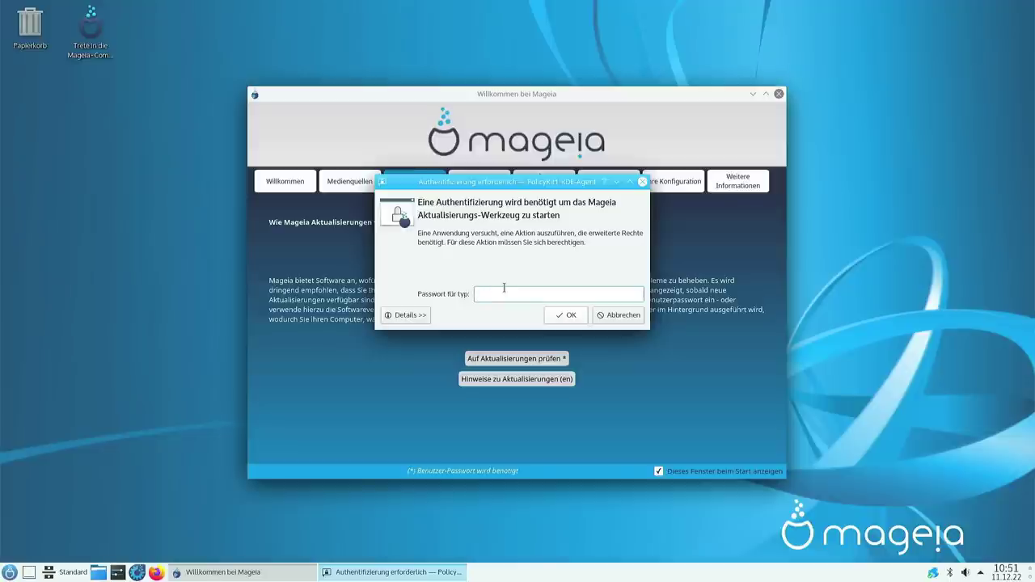
{"action": "key", "text": "Return"}
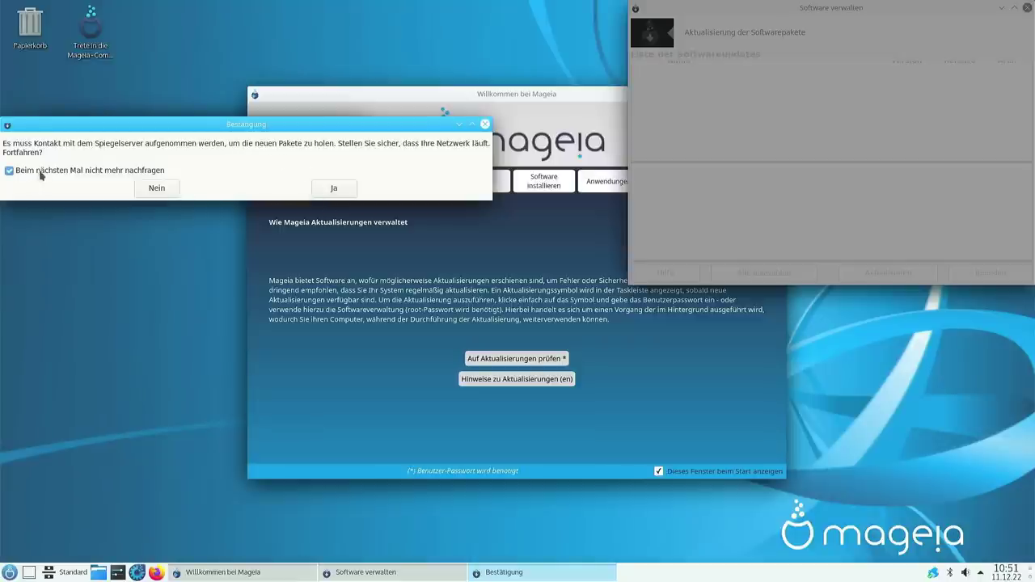
Allow contacting the mirror, center the update manager, and review the listed updates
{"action": "left_click", "coordinate": [333, 189]}
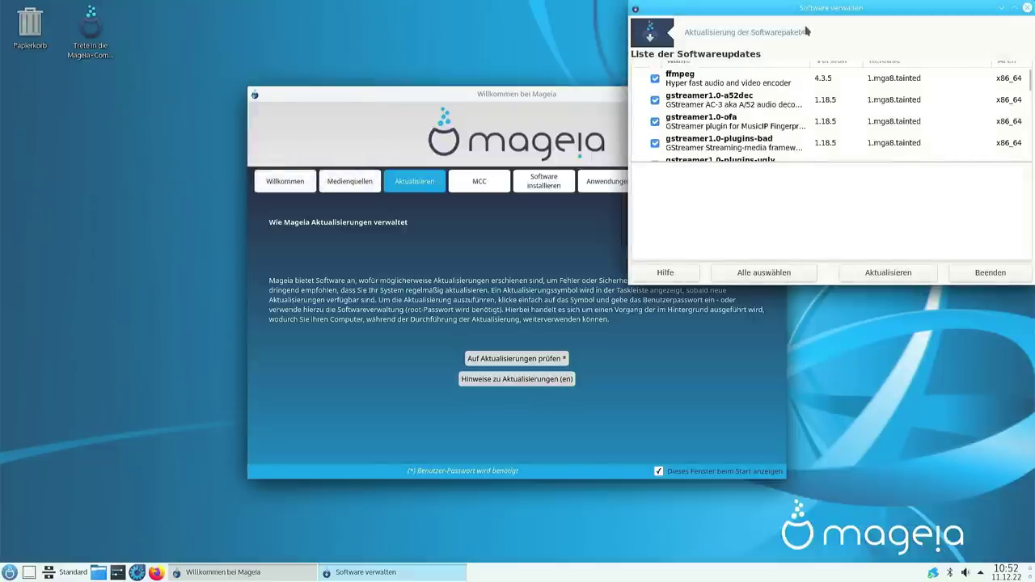
{"action": "left_click_drag", "start_coordinate": [809, 15], "coordinate": [591, 72]}
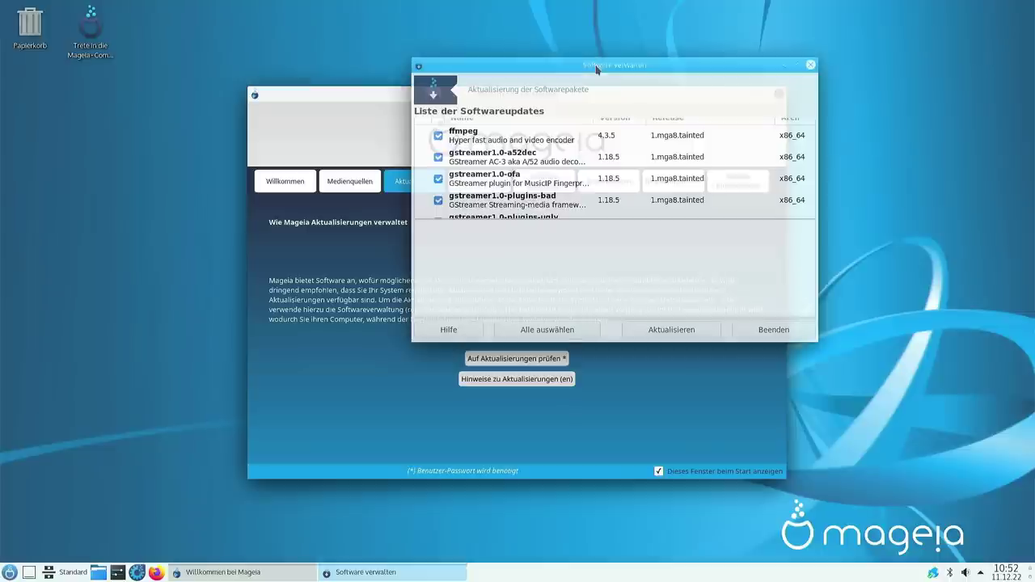
{"action": "scroll", "coordinate": [679, 179], "scroll_direction": "down", "scroll_amount": 5}
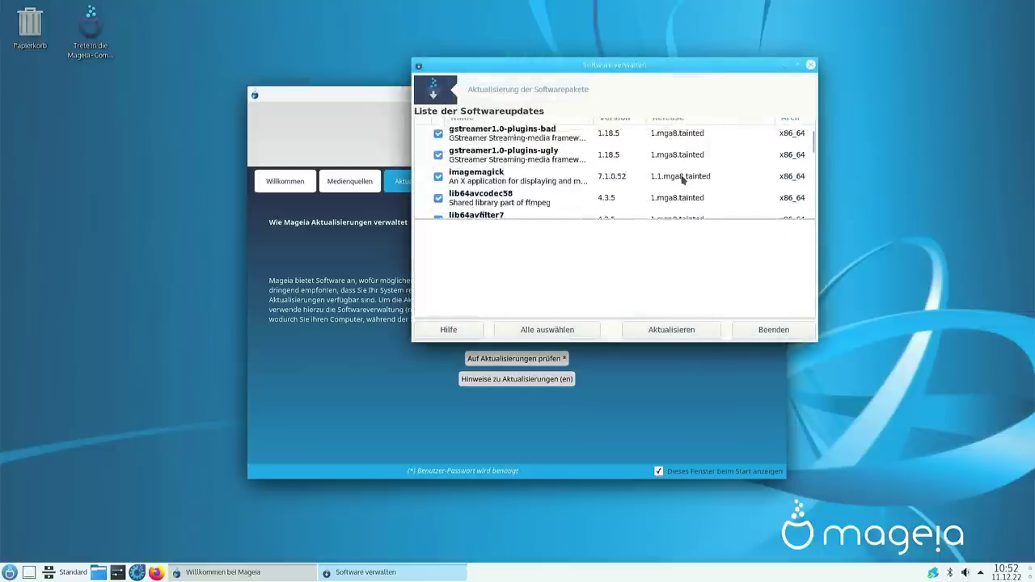
{"action": "scroll", "coordinate": [679, 179], "scroll_direction": "down", "scroll_amount": 5}
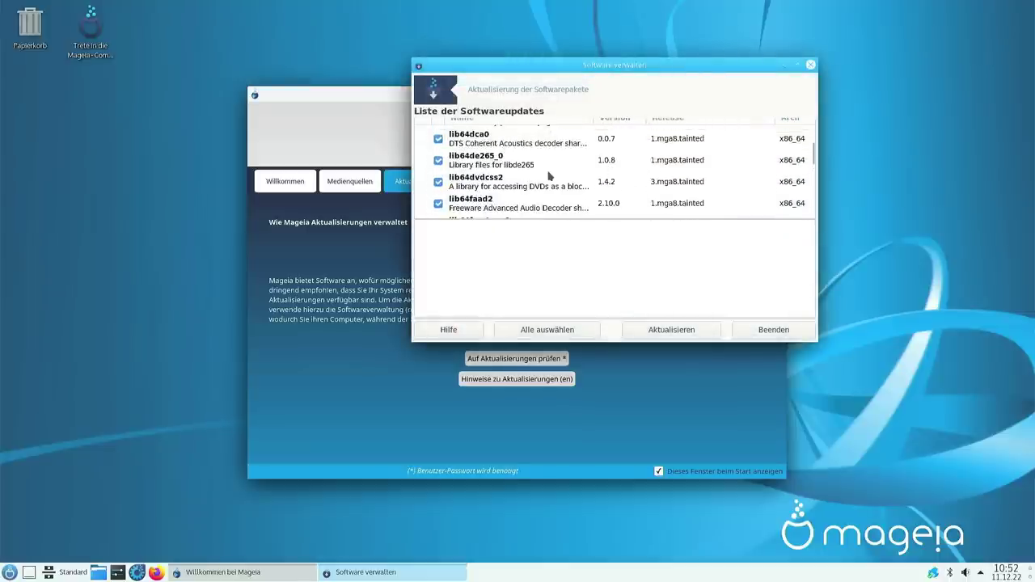
{"action": "scroll", "coordinate": [548, 175], "scroll_direction": "down", "scroll_amount": 1}
{"action": "scroll", "coordinate": [496, 165], "scroll_direction": "up", "scroll_amount": 1}
{"action": "scroll", "coordinate": [496, 178], "scroll_direction": "down", "scroll_amount": 3}
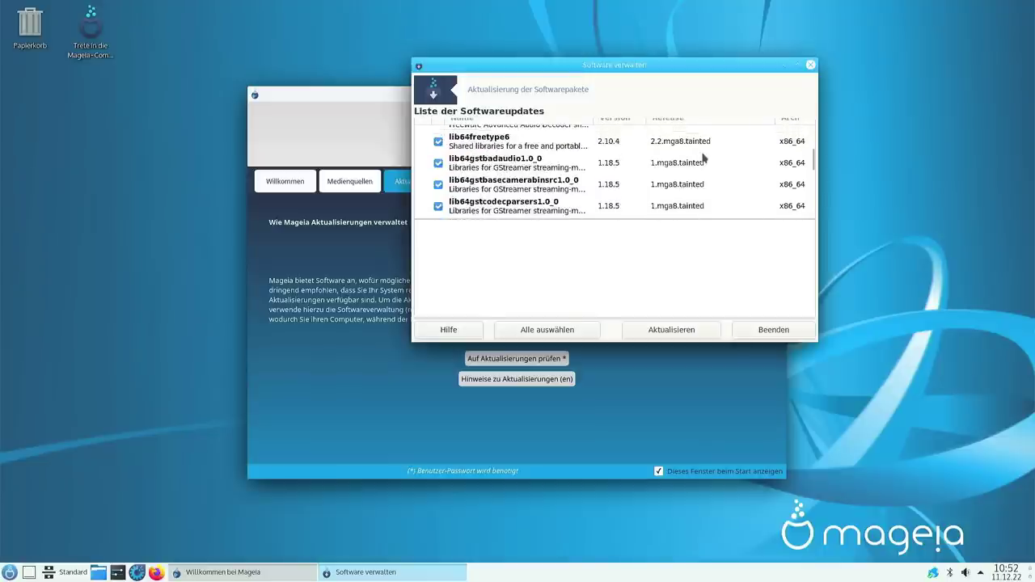
{"action": "scroll", "coordinate": [697, 166], "scroll_direction": "down", "scroll_amount": 1}
{"action": "scroll", "coordinate": [694, 171], "scroll_direction": "down", "scroll_amount": 10}
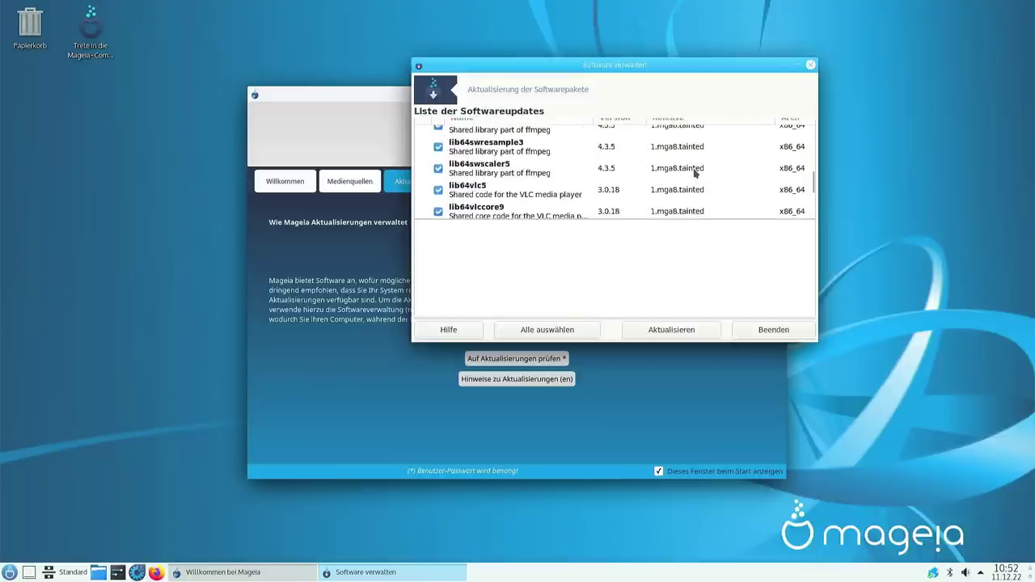
{"action": "scroll", "coordinate": [695, 172], "scroll_direction": "down", "scroll_amount": 8}
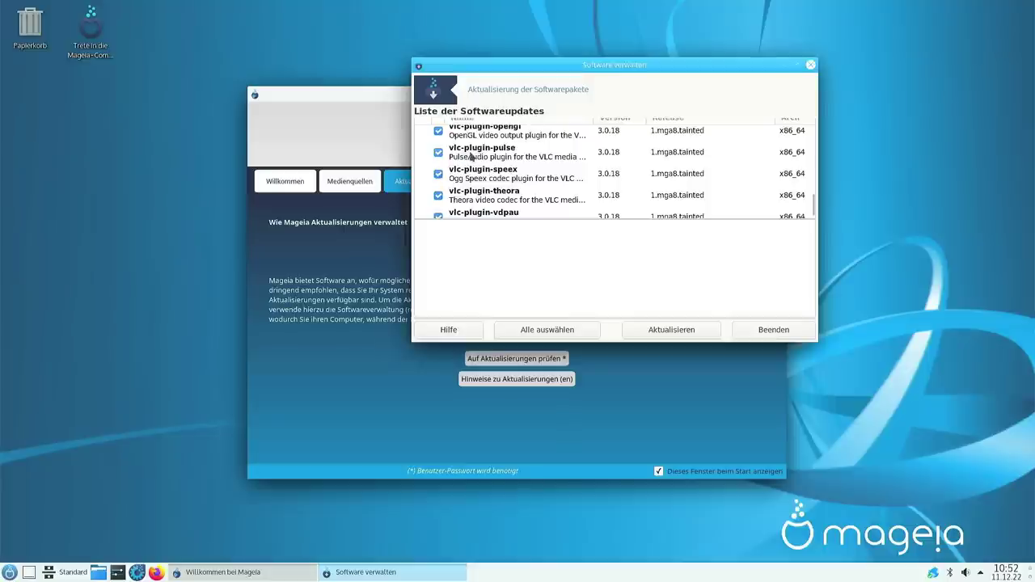
{"action": "scroll", "coordinate": [516, 207], "scroll_direction": "down", "scroll_amount": 1}
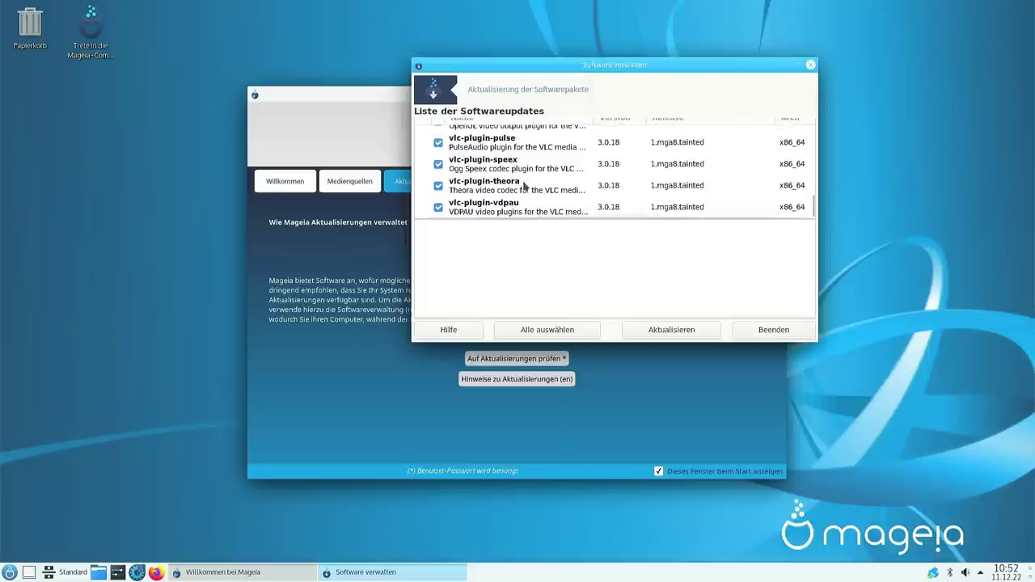
Install the updates, confirming the 49 packages, then quit with Beenden
{"action": "left_click", "coordinate": [694, 329]}
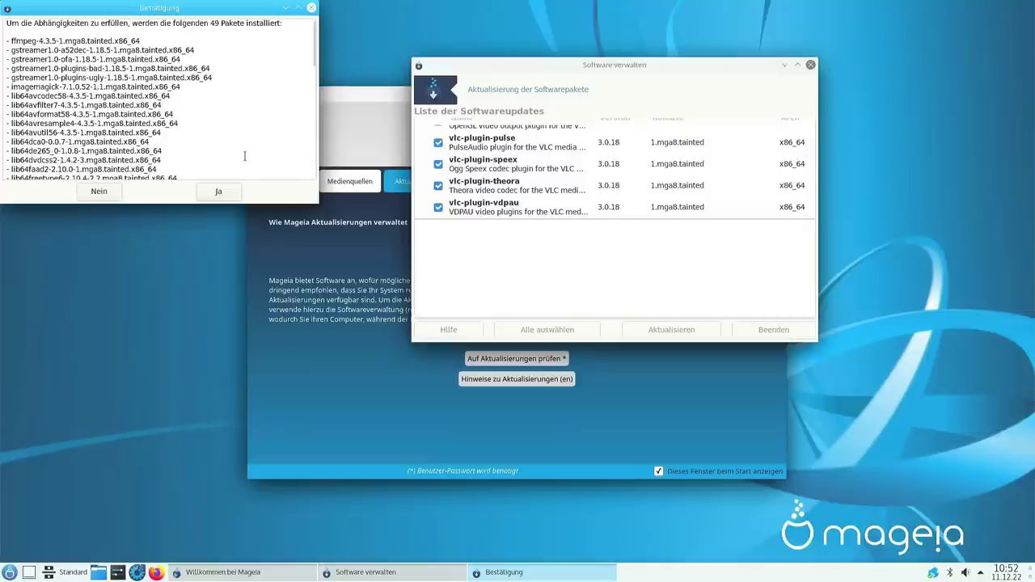
{"action": "left_click", "coordinate": [219, 191]}
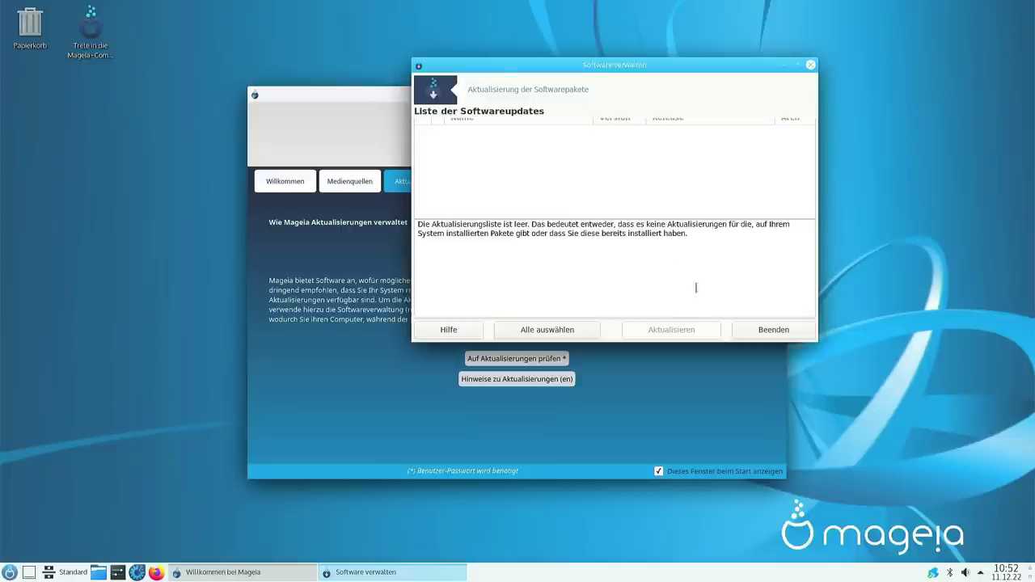
{"action": "left_click", "coordinate": [760, 329]}
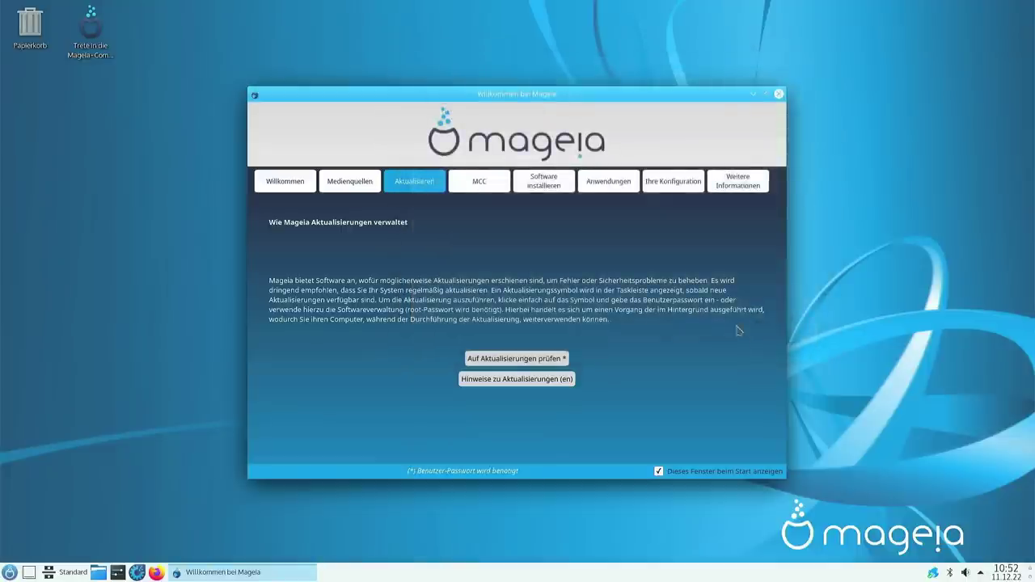
Launch Mageia-Kontrollzentrum from the MCC page with the password and show its Hardware tools
{"action": "left_click", "coordinate": [485, 184]}
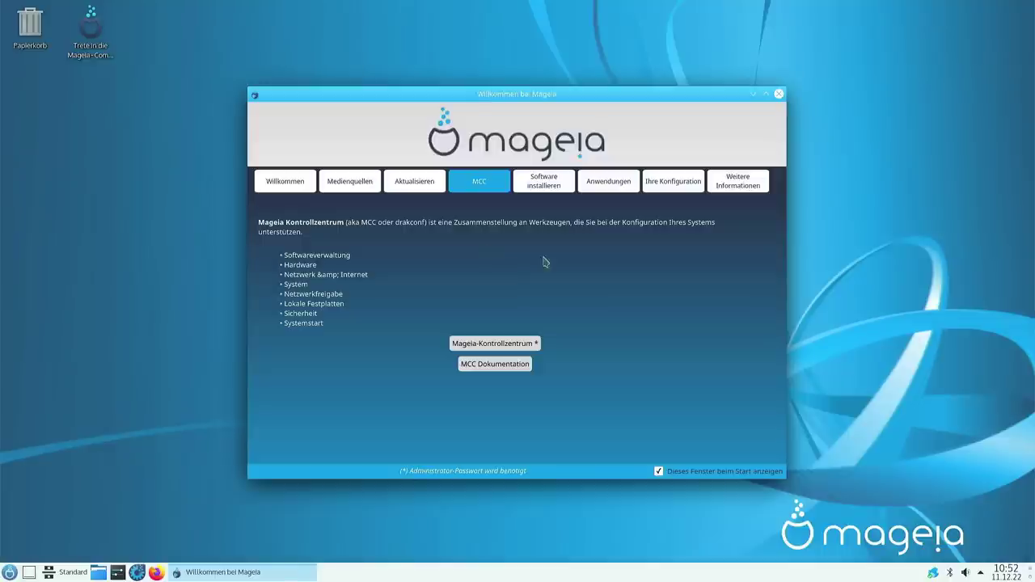
{"action": "left_click", "coordinate": [498, 342]}
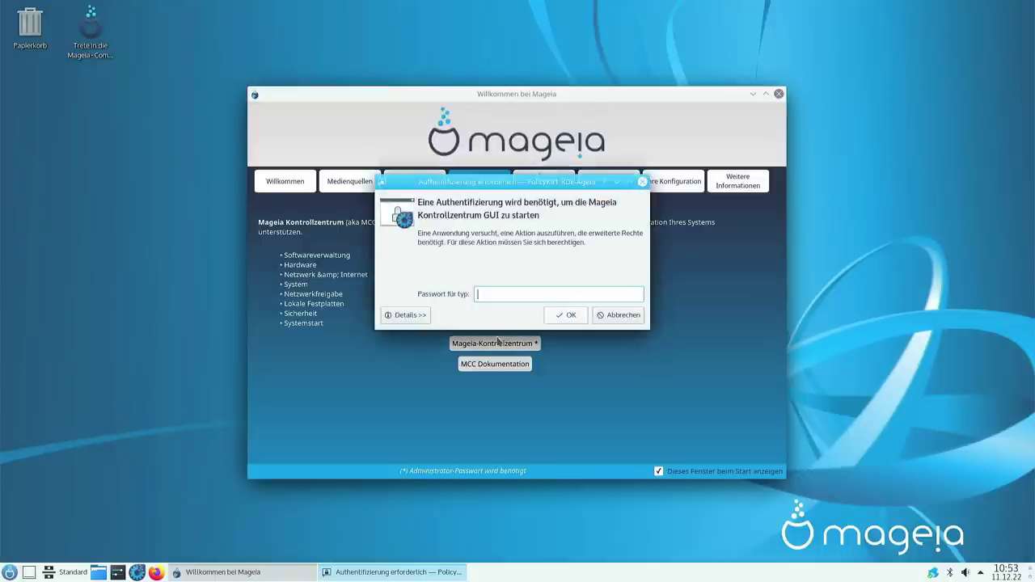
{"action": "type", "text": "••"}
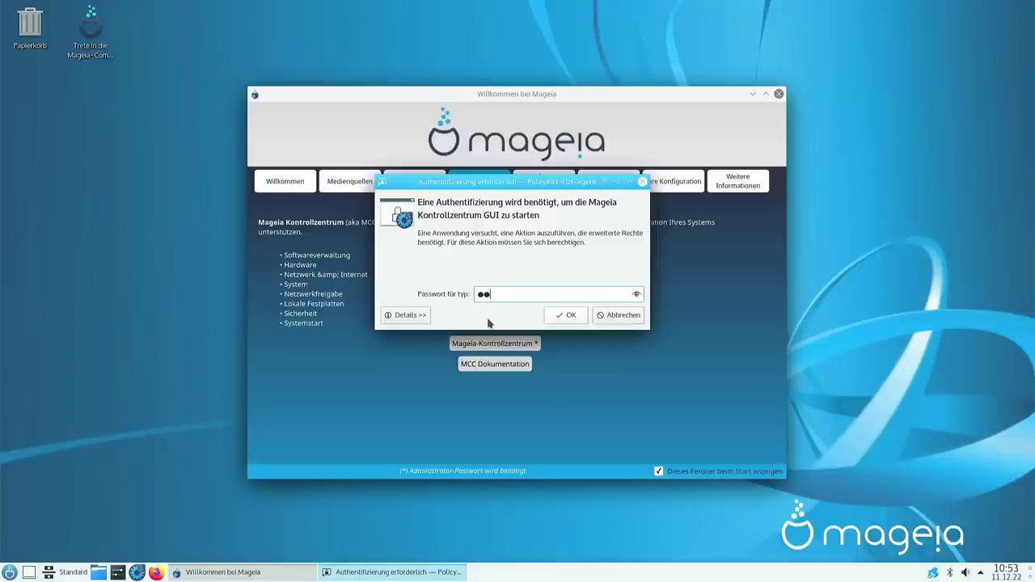
{"action": "type", "text": "••"}
{"action": "key", "text": "Return"}
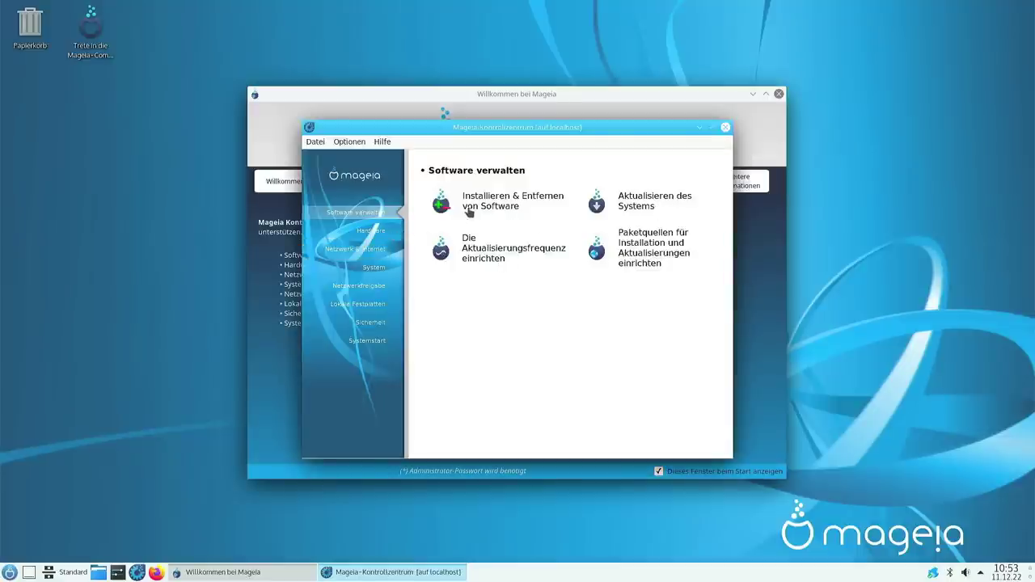
{"action": "left_click", "coordinate": [368, 232]}
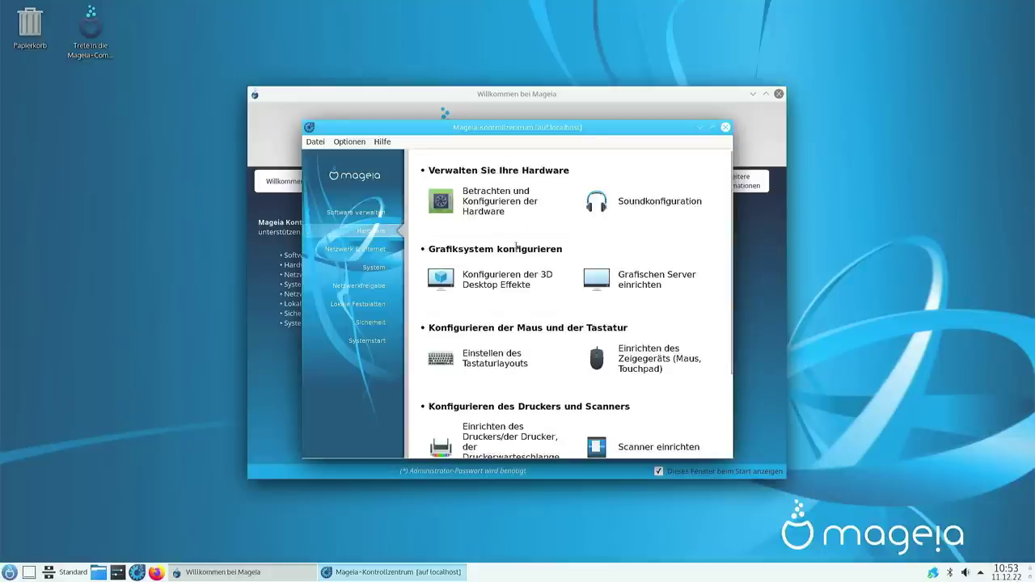
Browse the network, system, sharing, local disk, security and Systemstart tool categories
{"action": "scroll", "coordinate": [571, 292], "scroll_direction": "down", "scroll_amount": 2}
{"action": "scroll", "coordinate": [526, 252], "scroll_direction": "up", "scroll_amount": 2}
{"action": "left_click", "coordinate": [377, 252]}
{"action": "scroll", "coordinate": [477, 265], "scroll_direction": "down", "scroll_amount": 1}
{"action": "scroll", "coordinate": [429, 264], "scroll_direction": "up", "scroll_amount": 1}
{"action": "left_click", "coordinate": [370, 272]}
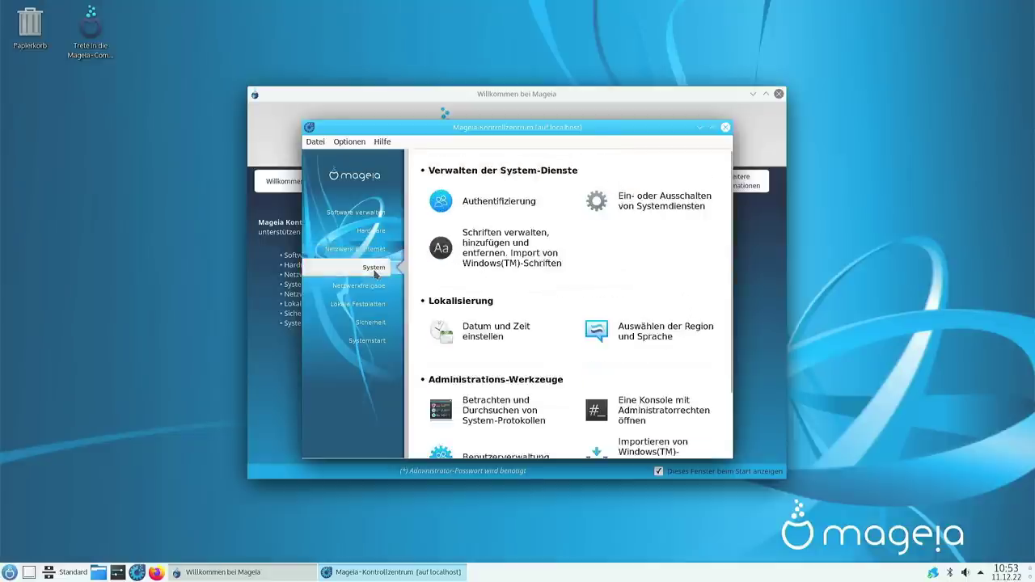
{"action": "scroll", "coordinate": [566, 258], "scroll_direction": "down", "scroll_amount": 1}
{"action": "scroll", "coordinate": [574, 255], "scroll_direction": "down", "scroll_amount": 2}
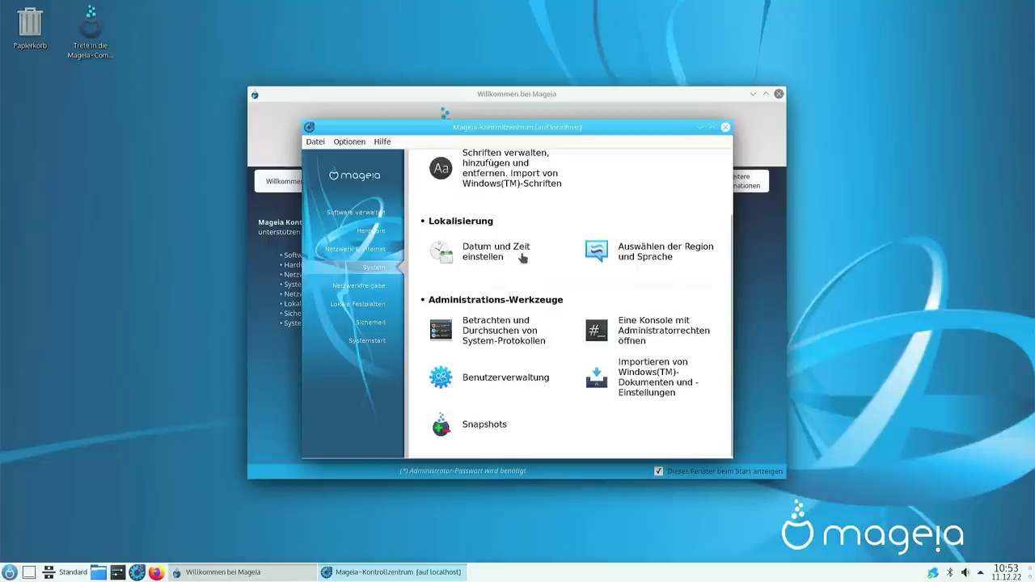
{"action": "left_click", "coordinate": [372, 285]}
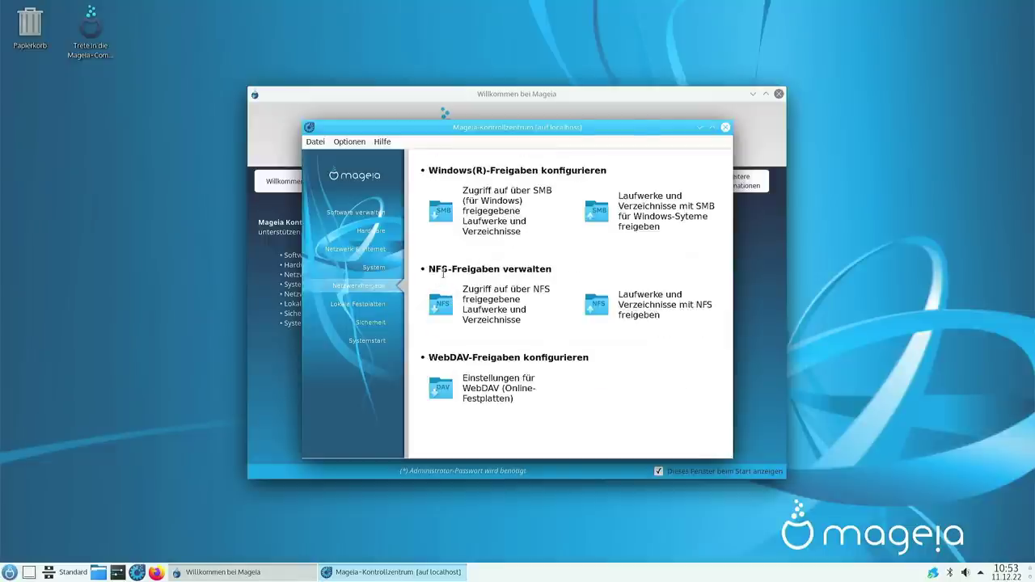
{"action": "left_click", "coordinate": [380, 302]}
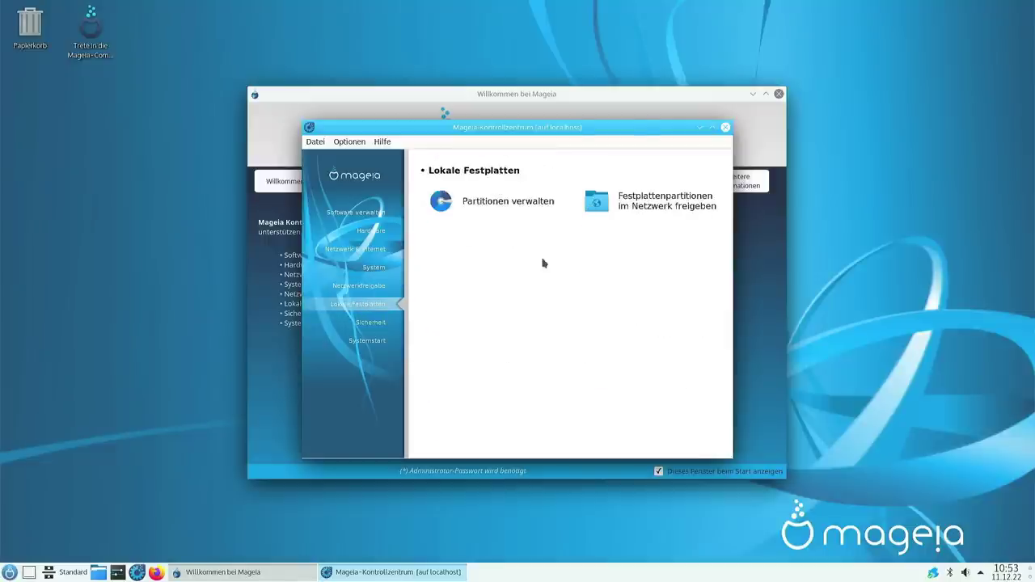
{"action": "left_click", "coordinate": [361, 325]}
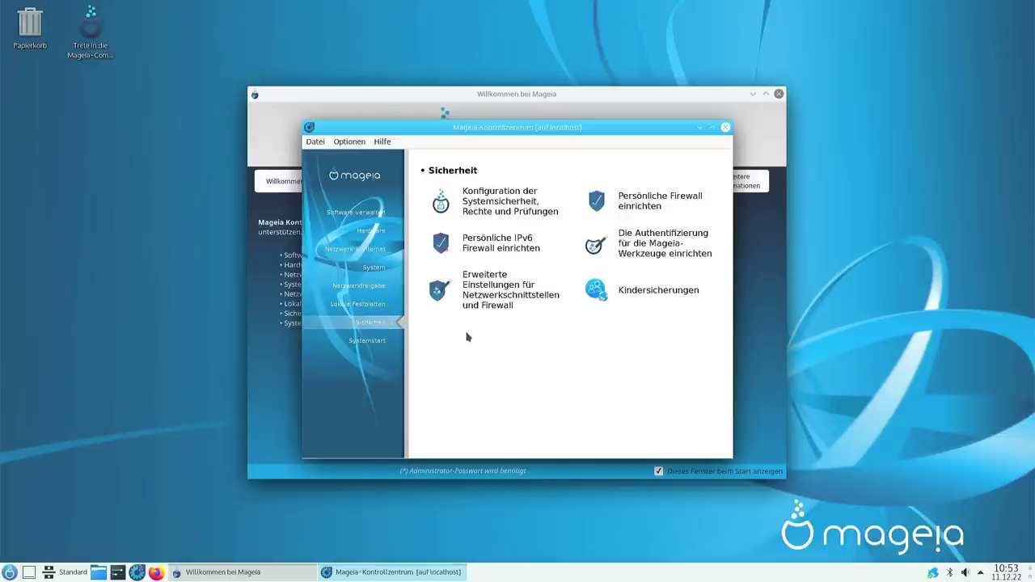
{"action": "left_click", "coordinate": [368, 340]}
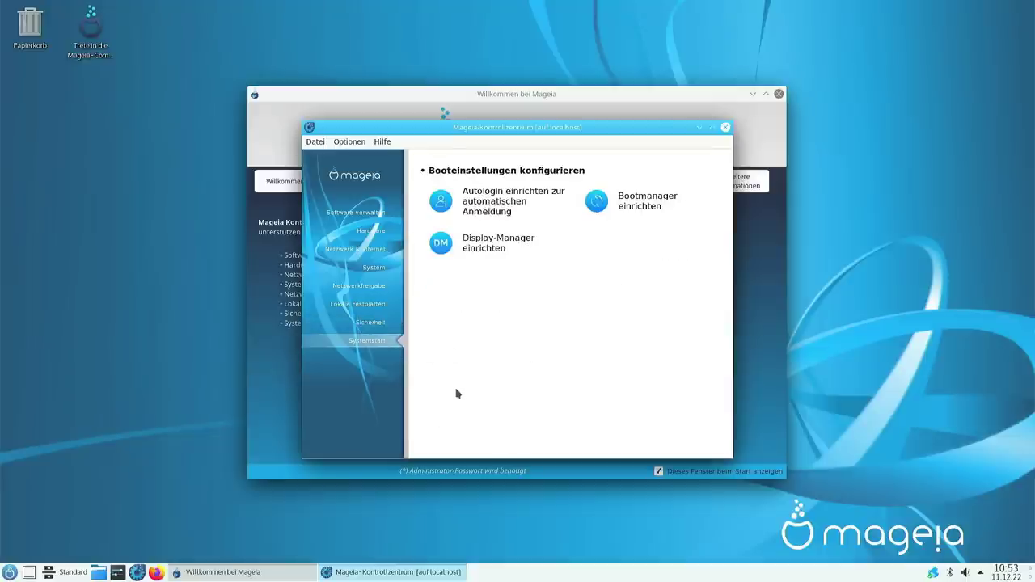
View Software verwalten, check the Hilfe menu, then close the Kontrollzentrum
{"action": "left_click", "coordinate": [368, 212]}
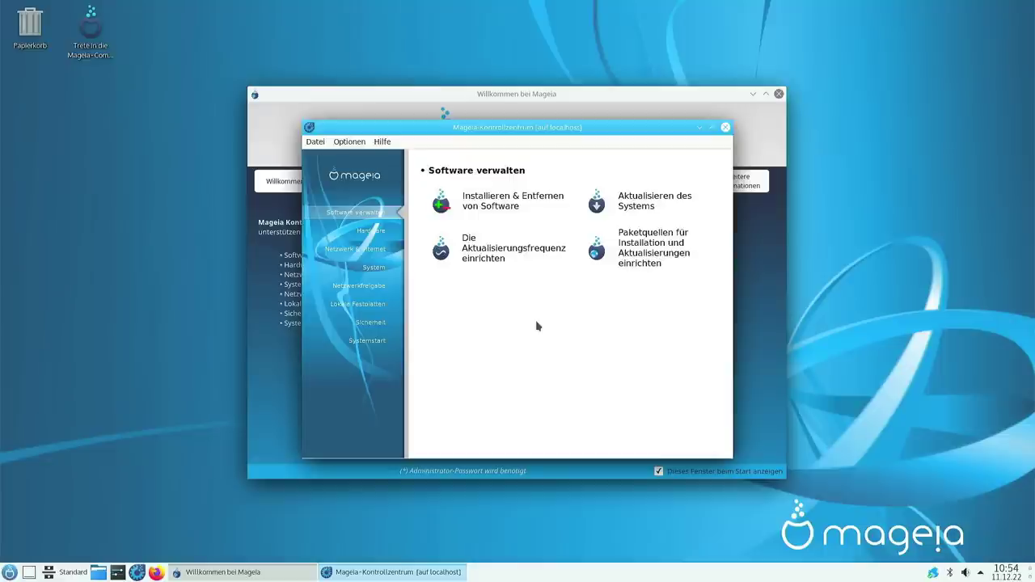
{"action": "left_click", "coordinate": [356, 143]}
{"action": "mouse_move", "coordinate": [381, 142]}
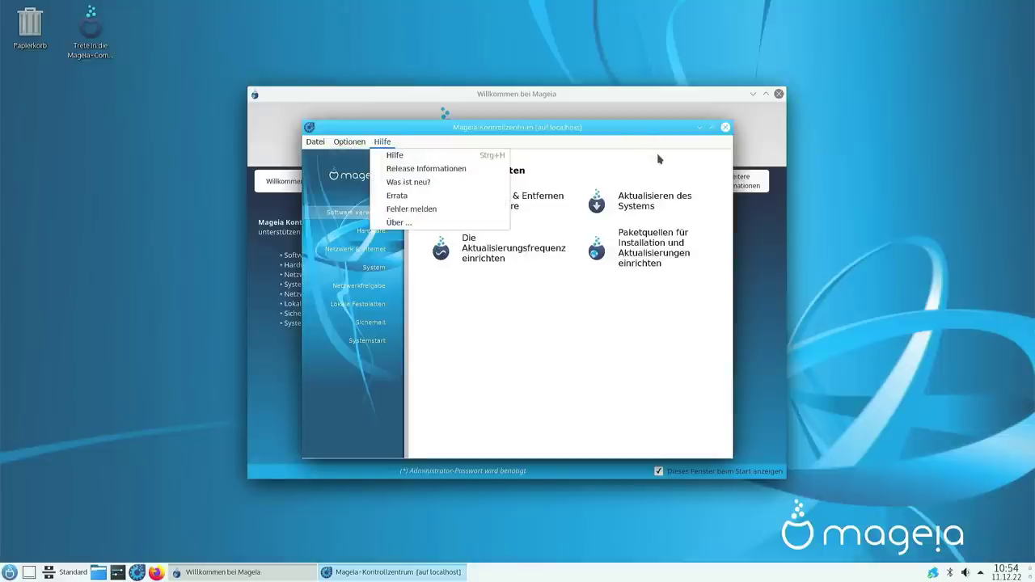
{"action": "left_click", "coordinate": [633, 139]}
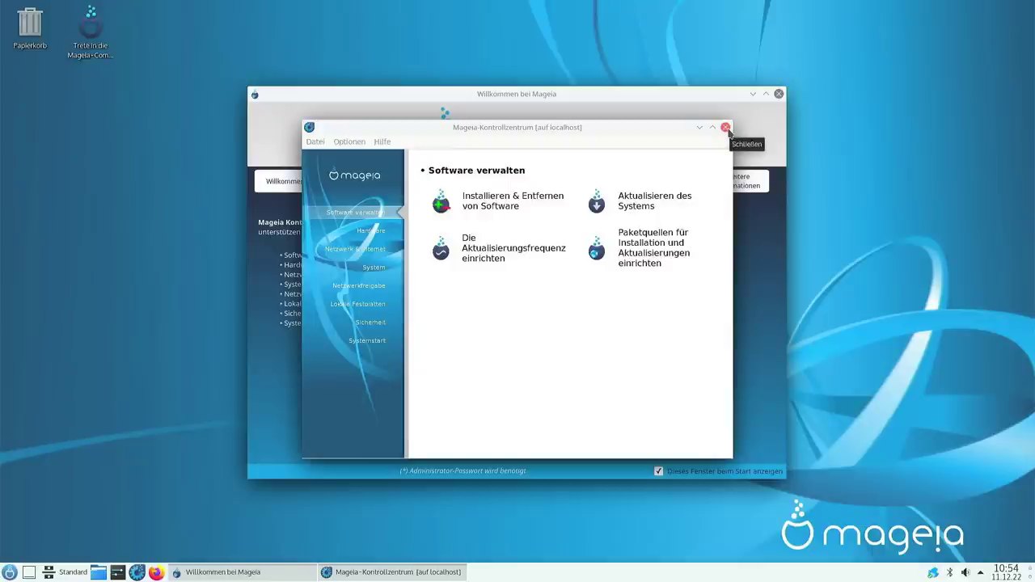
{"action": "left_click", "coordinate": [725, 127]}
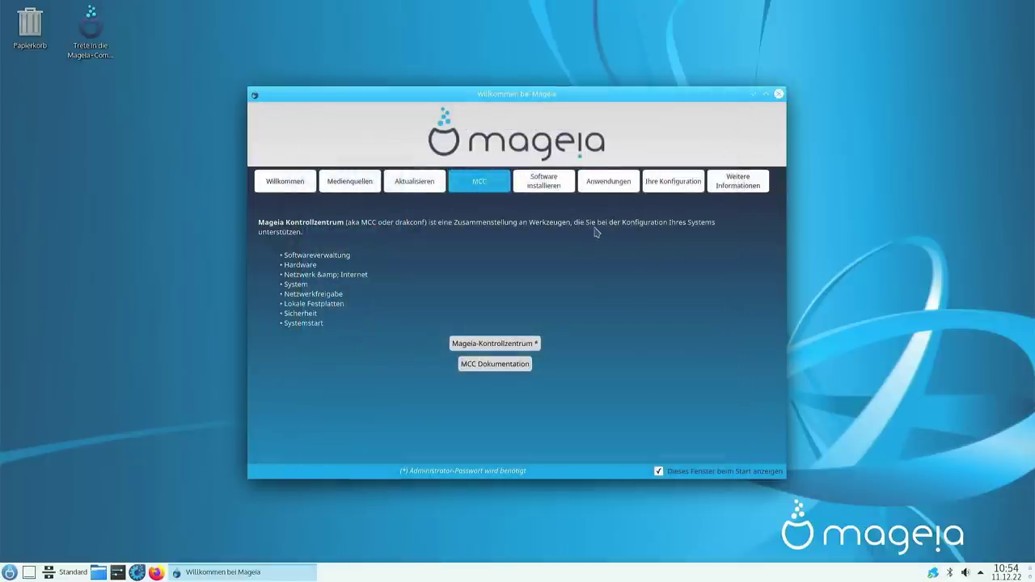
From the Software installieren page, bring up RPMdrake and maximize it
{"action": "left_click", "coordinate": [542, 186]}
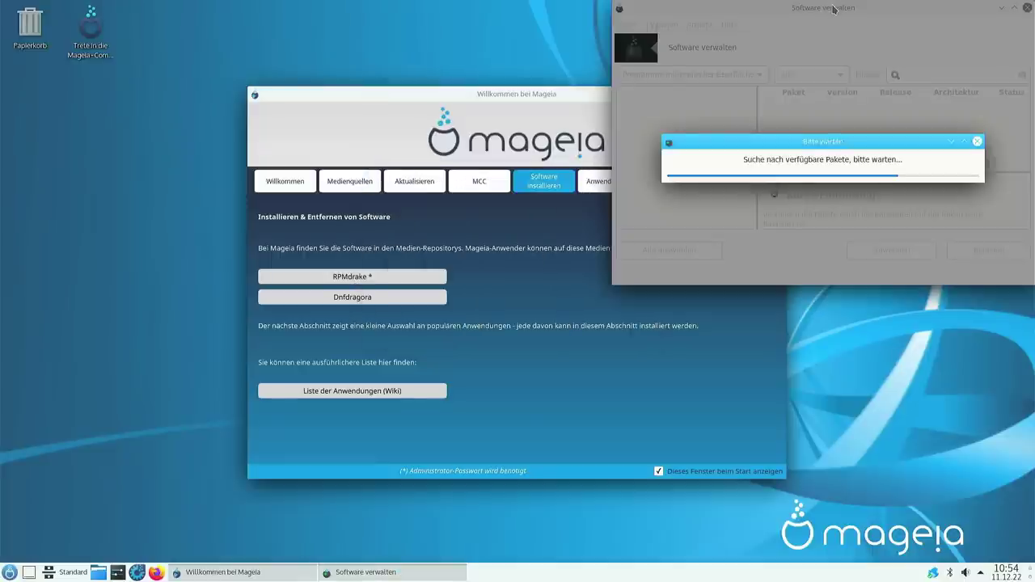
{"action": "left_click", "coordinate": [1014, 9]}
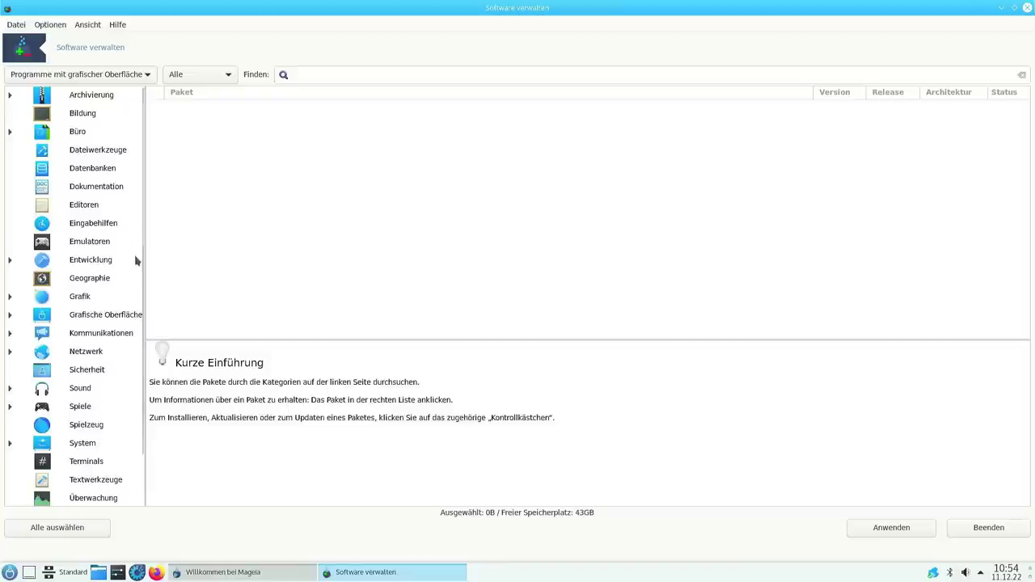
{"action": "scroll", "coordinate": [102, 267], "scroll_direction": "down", "scroll_amount": 1}
{"action": "scroll", "coordinate": [101, 269], "scroll_direction": "up", "scroll_amount": 1}
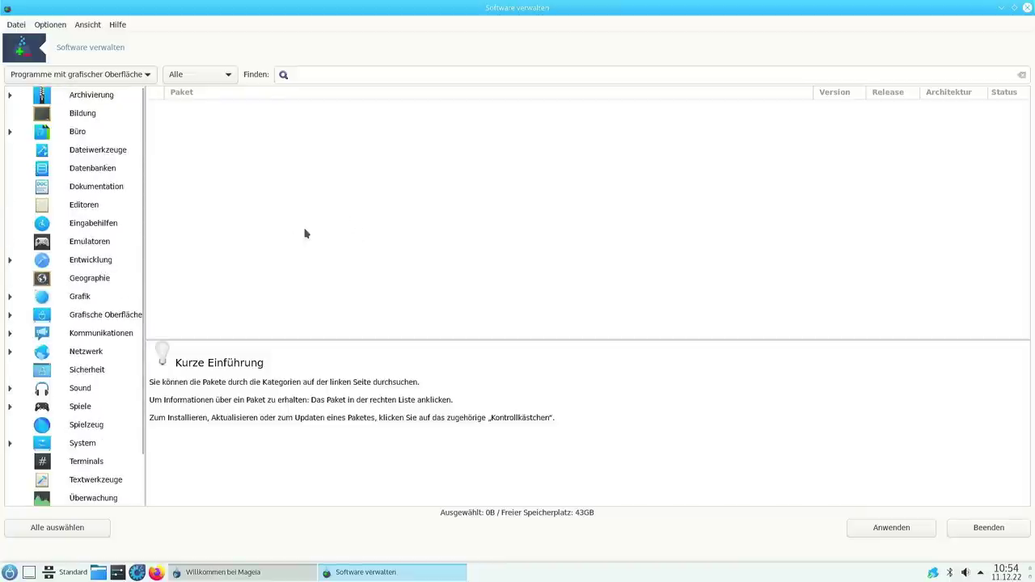
Expand Büro, list the Suite, Textverarbeitung and Terminals packages, then close Rpmdrake
{"action": "left_click", "coordinate": [6, 131]}
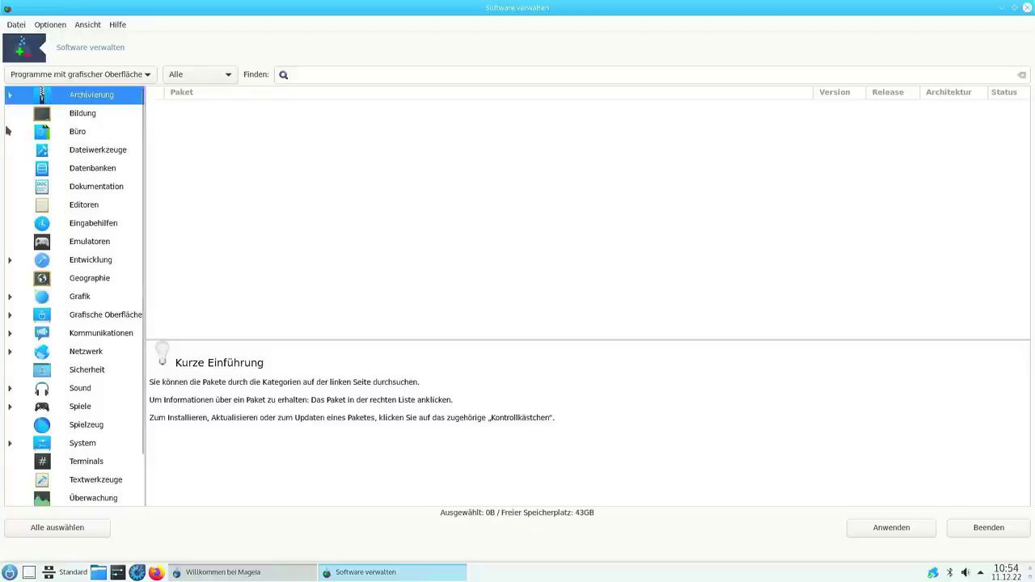
{"action": "left_click", "coordinate": [9, 131]}
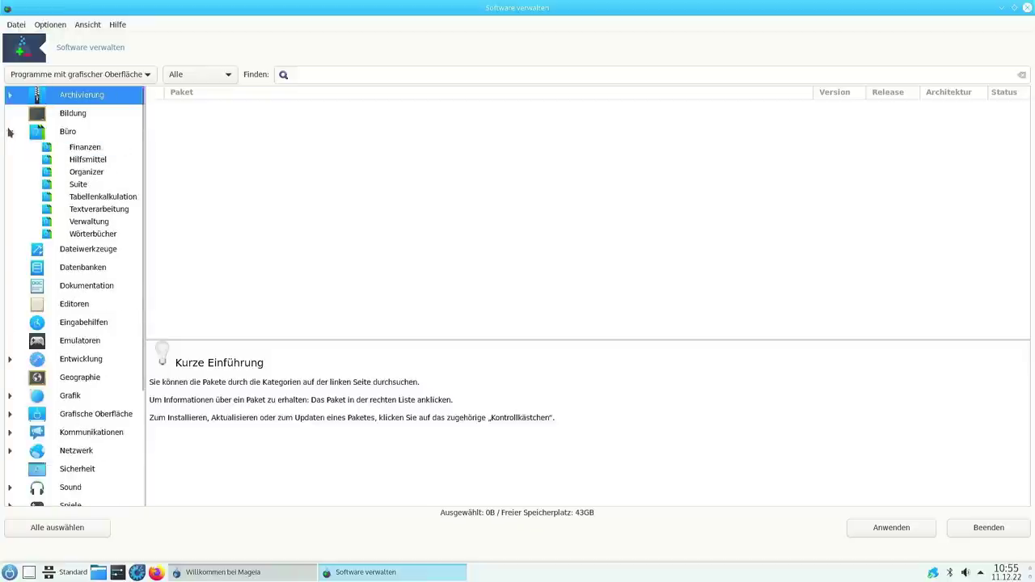
{"action": "left_click", "coordinate": [65, 132]}
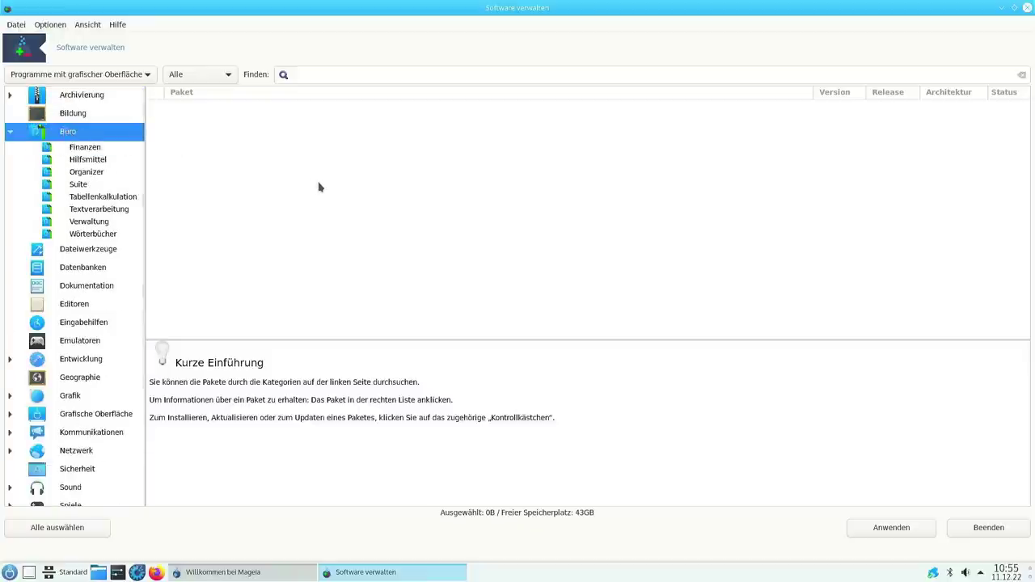
{"action": "left_click", "coordinate": [78, 185]}
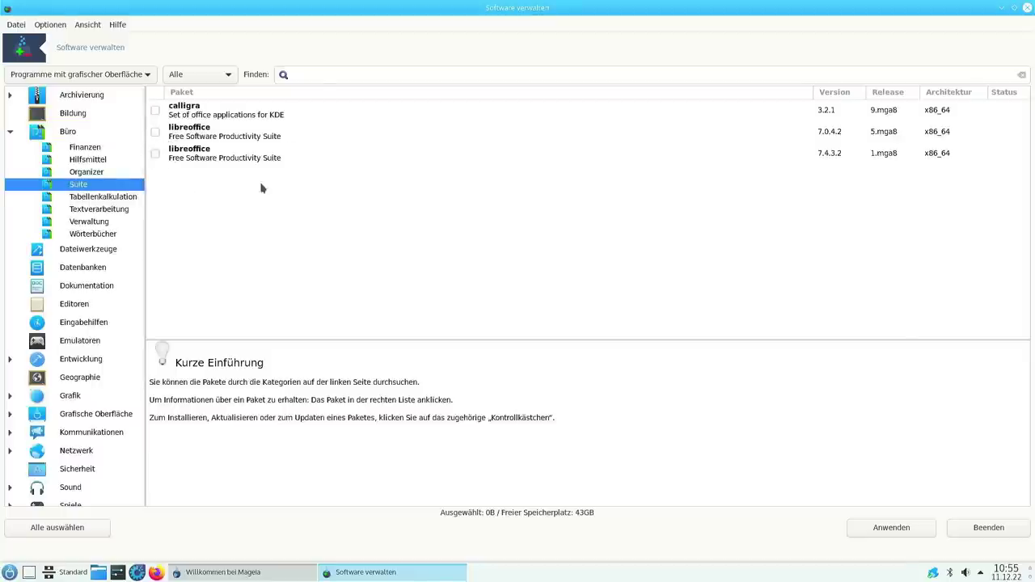
{"action": "left_click", "coordinate": [99, 208]}
{"action": "scroll", "coordinate": [73, 418], "scroll_direction": "down", "scroll_amount": 3}
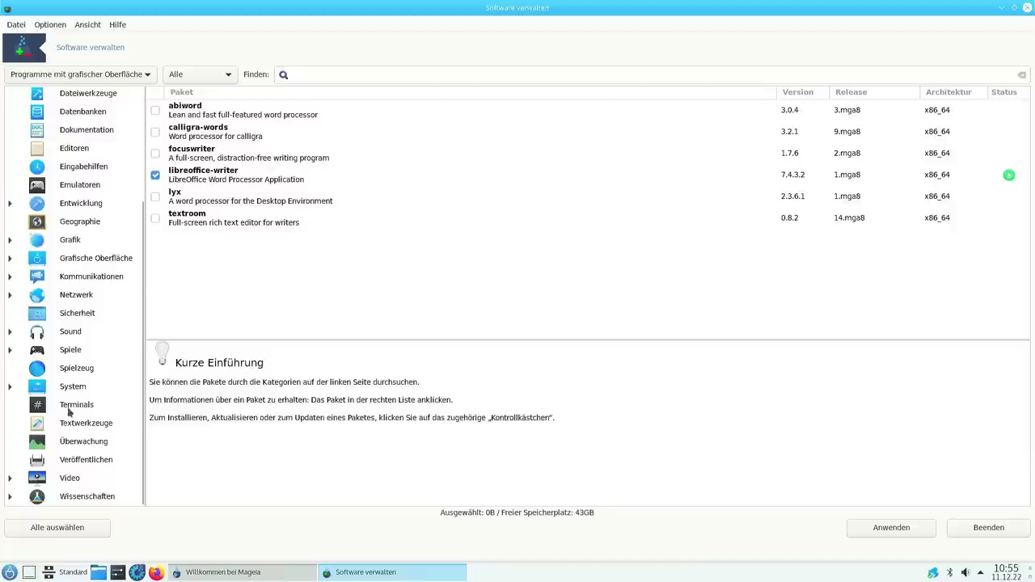
{"action": "left_click", "coordinate": [69, 409]}
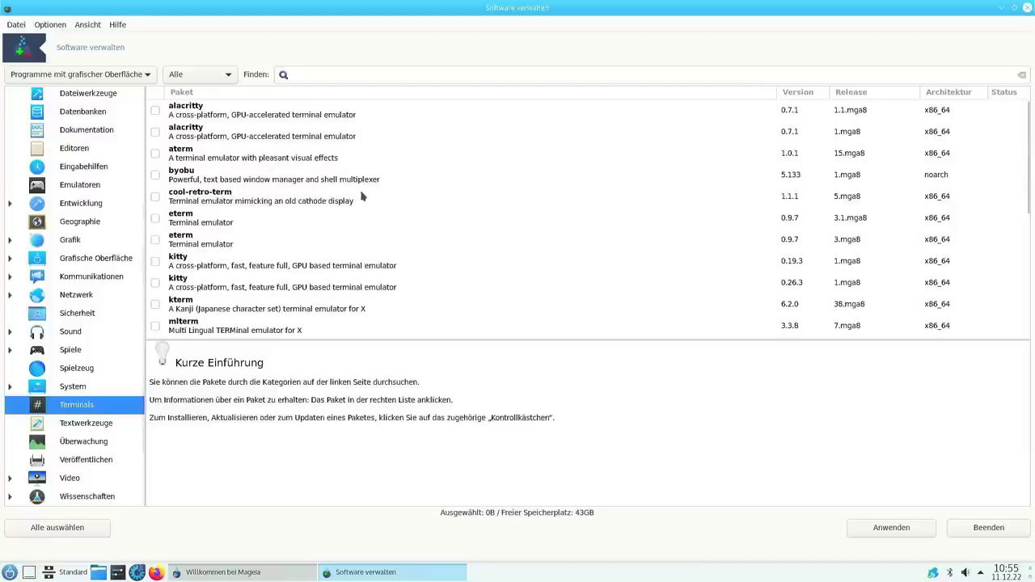
{"action": "scroll", "coordinate": [360, 196], "scroll_direction": "down", "scroll_amount": 3}
{"action": "scroll", "coordinate": [347, 200], "scroll_direction": "up", "scroll_amount": 3}
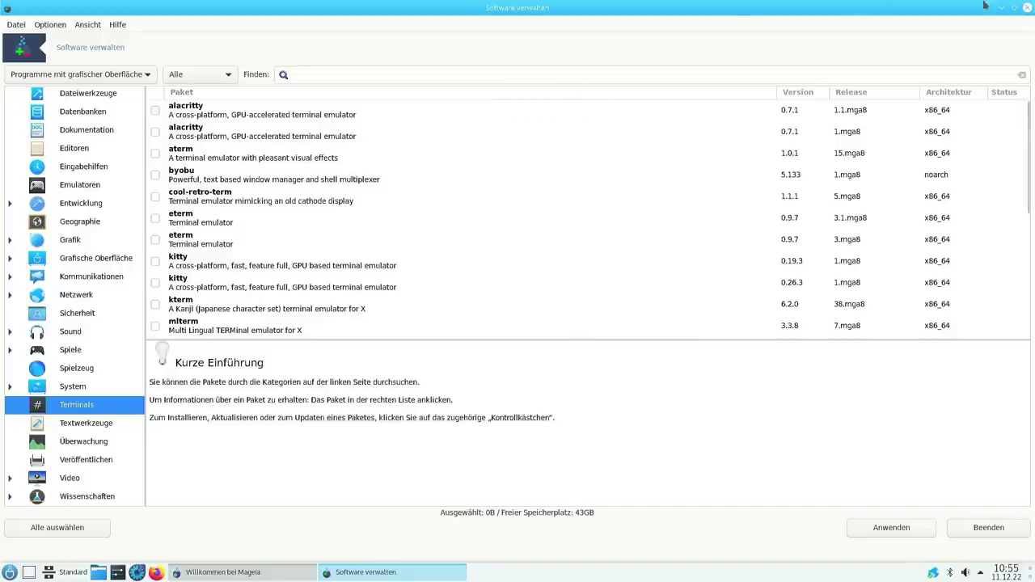
{"action": "left_click", "coordinate": [1029, 7]}
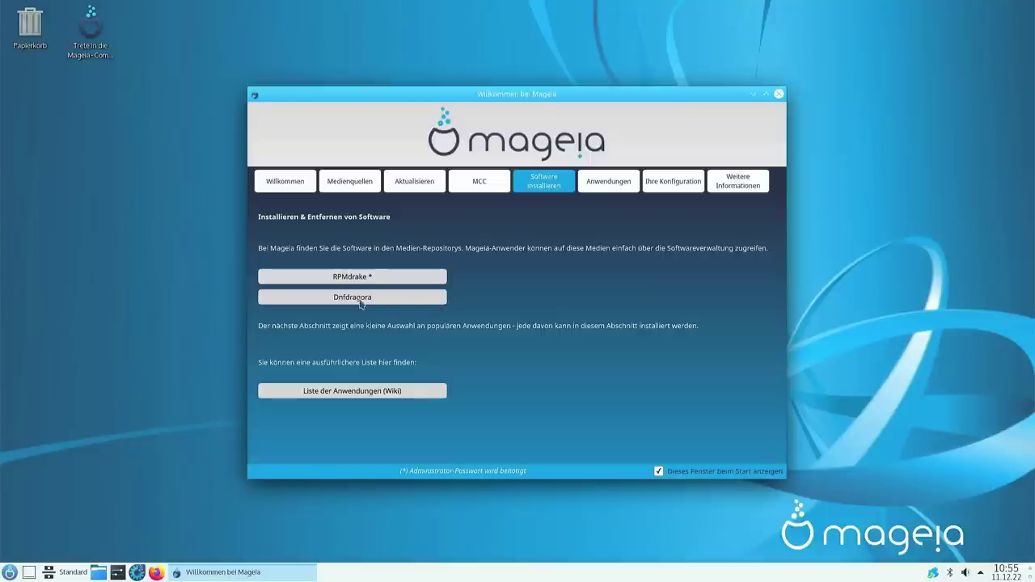
{"action": "left_click", "coordinate": [336, 297]}
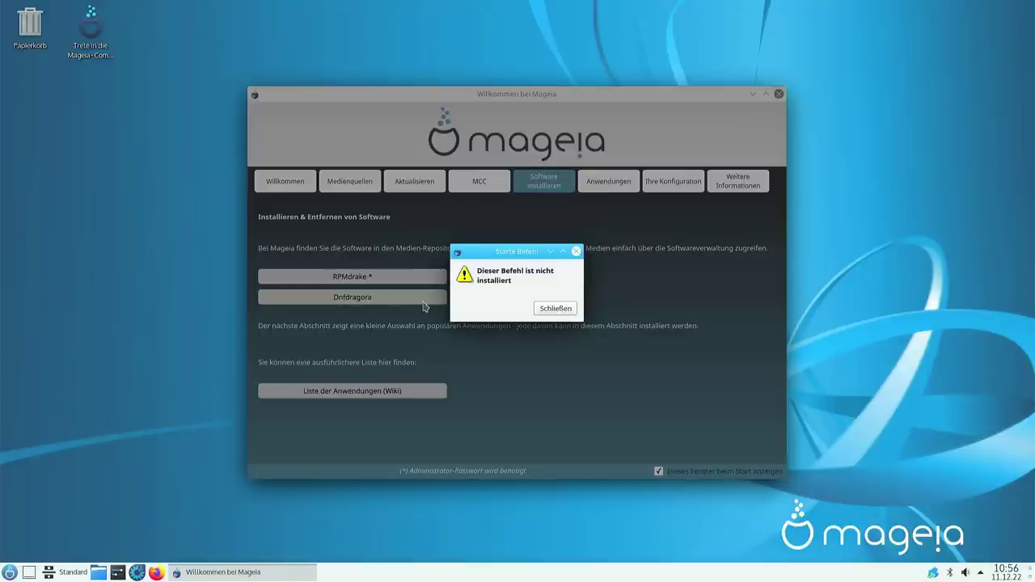
{"action": "left_click", "coordinate": [548, 311]}
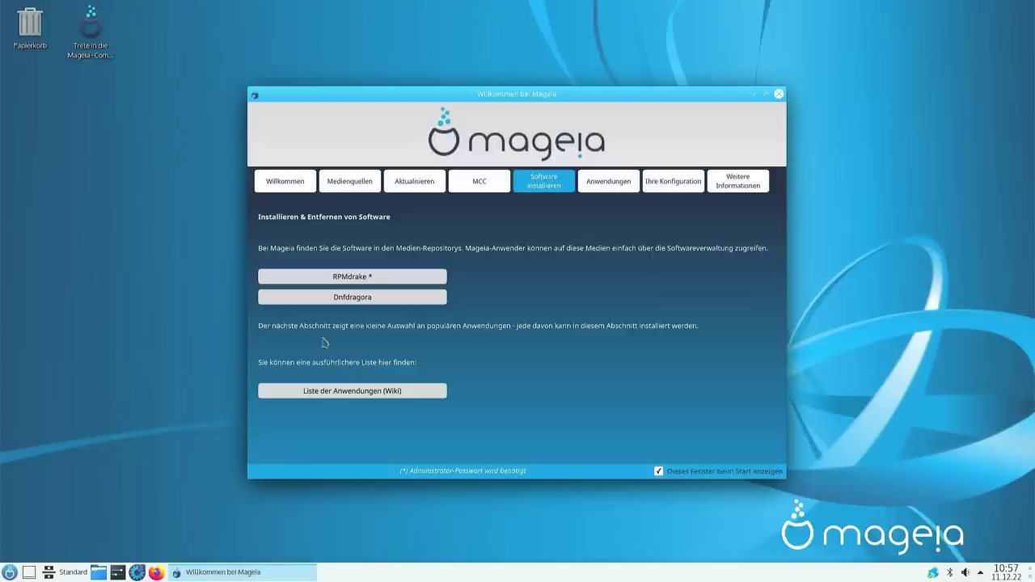
Open the Anwendungen list of popular apps and confirm installing mageia-theme-extra
{"action": "left_click", "coordinate": [615, 182]}
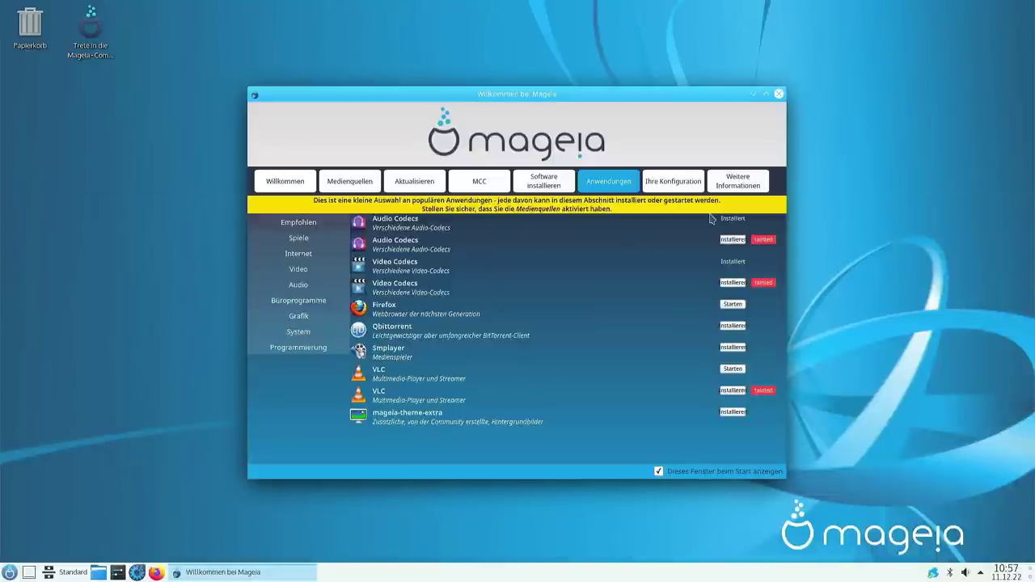
{"action": "left_click", "coordinate": [765, 93]}
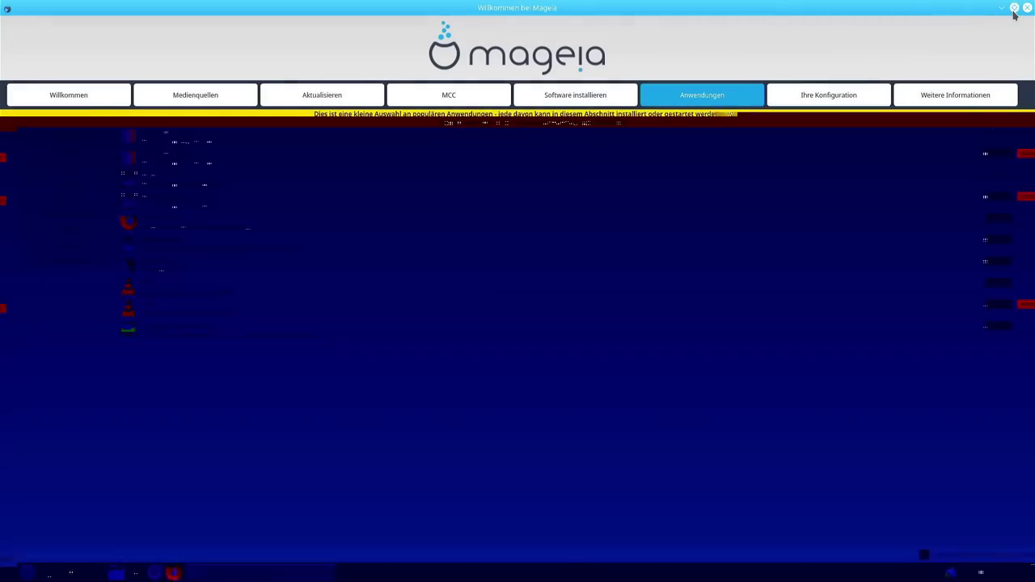
{"action": "left_click", "coordinate": [1014, 7]}
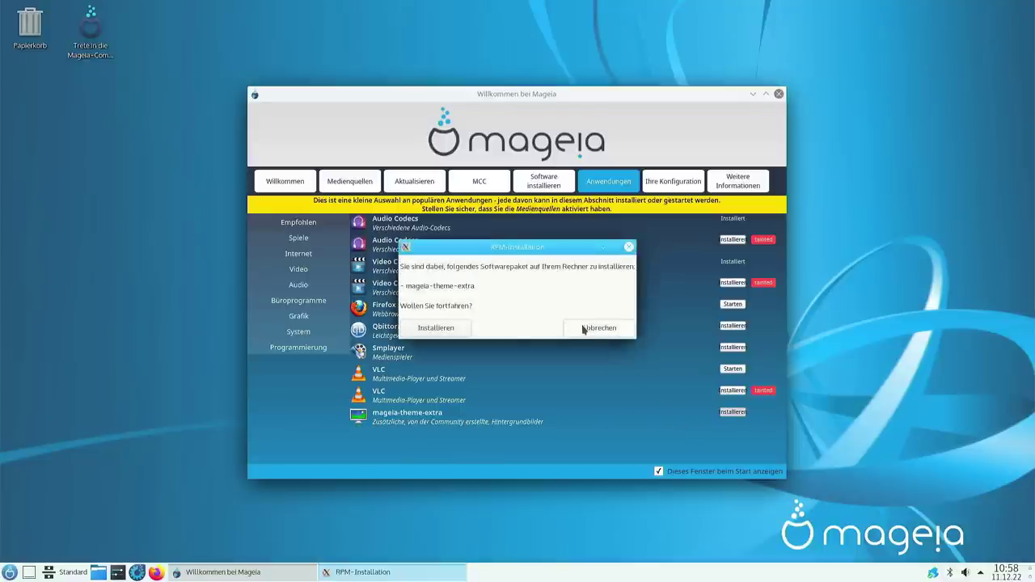
{"action": "left_click", "coordinate": [435, 327]}
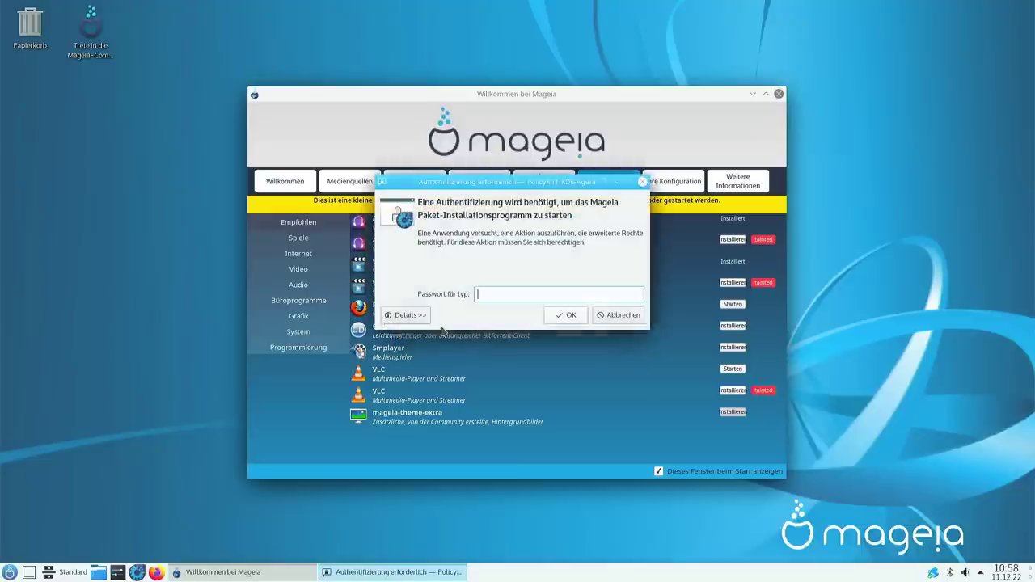
Authorize the mageia-theme-extra installation with the admin password and browse the Spiele category
{"action": "type", "text": "•••"}
{"action": "key", "text": "Return"}
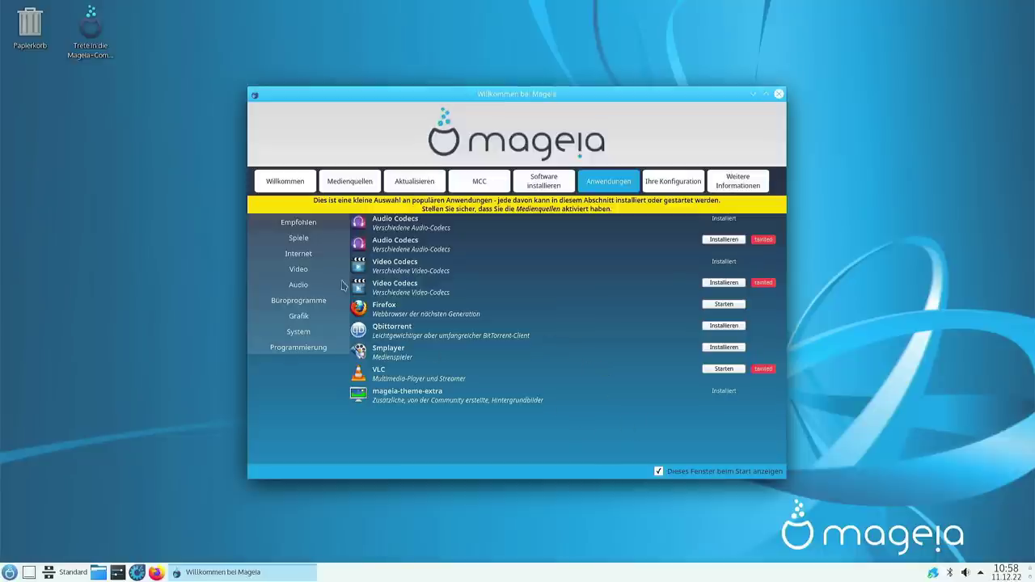
{"action": "left_click", "coordinate": [297, 239]}
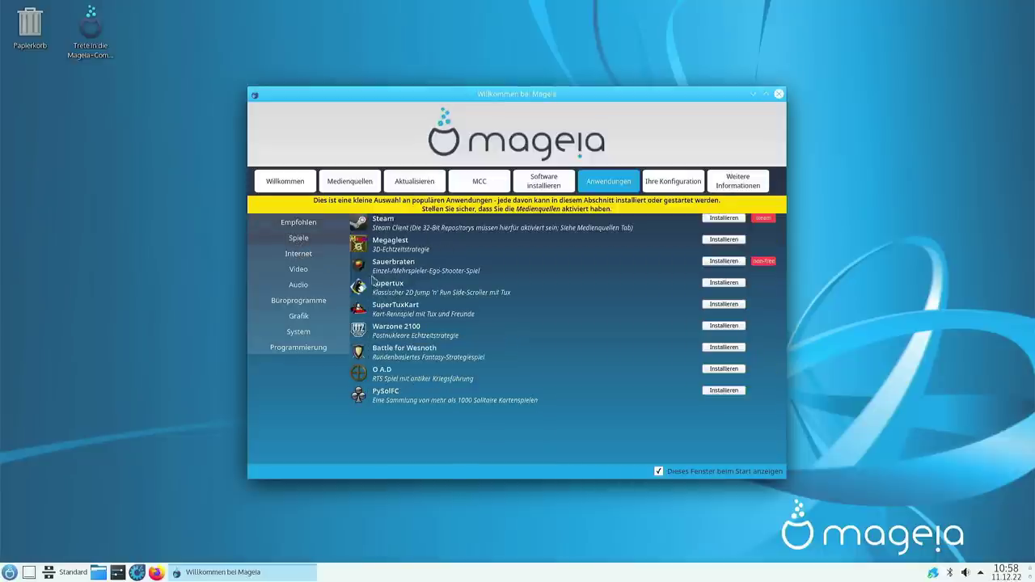
Browse the Internet category, view the Ihre Konfiguration system summary, and launch Firefox
{"action": "left_click", "coordinate": [313, 256]}
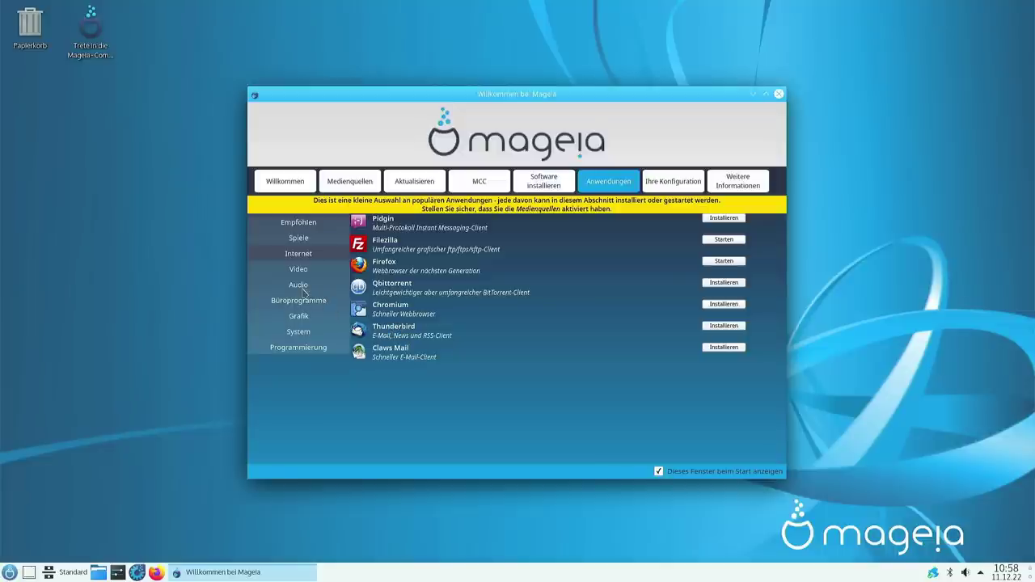
{"action": "left_click", "coordinate": [668, 185]}
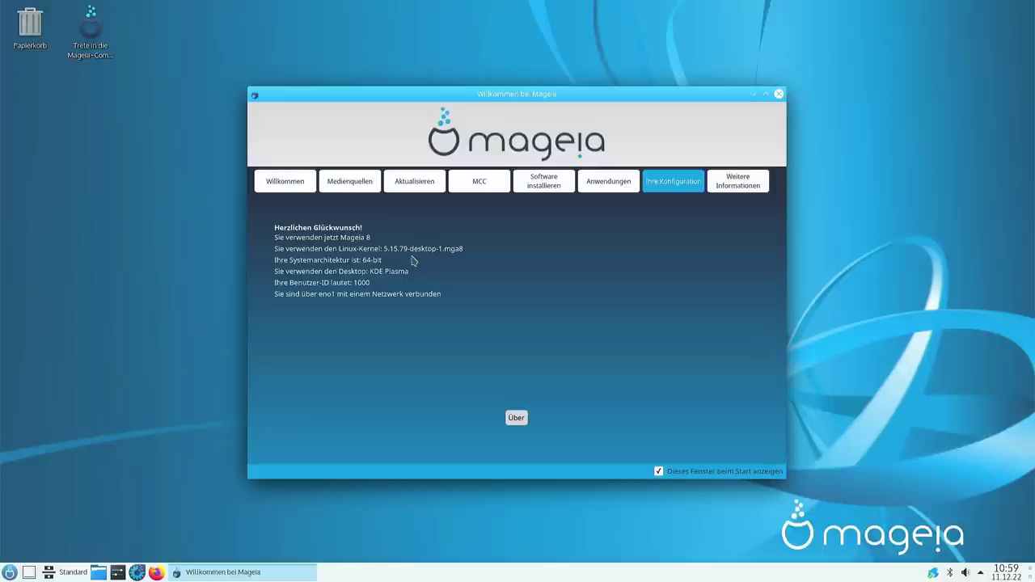
{"action": "left_click", "coordinate": [156, 573]}
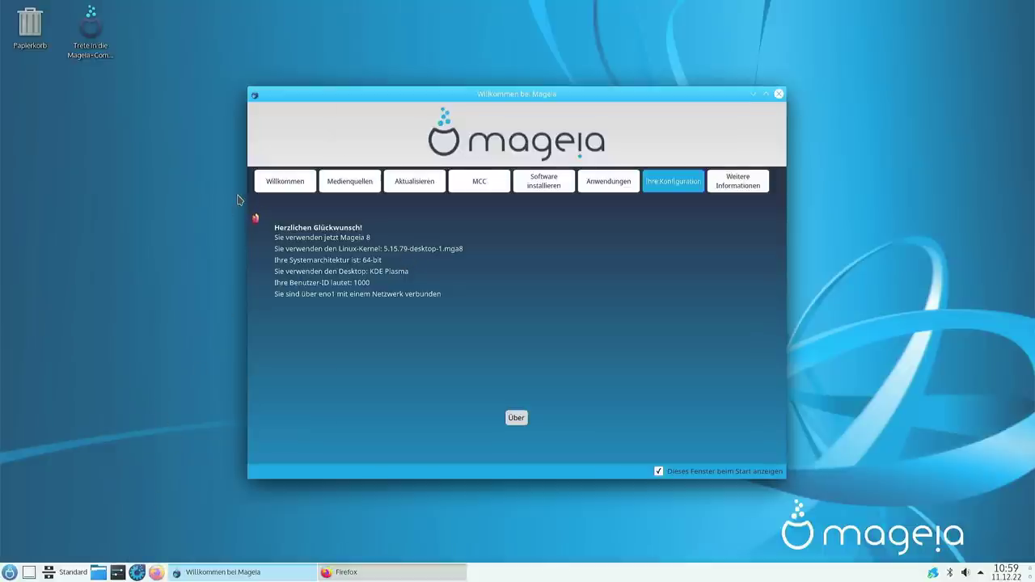
Switch with Alt+Tab so the Firefox kernel.org window is in front of the welcome window
{"action": "key", "text": "alt+Tab"}
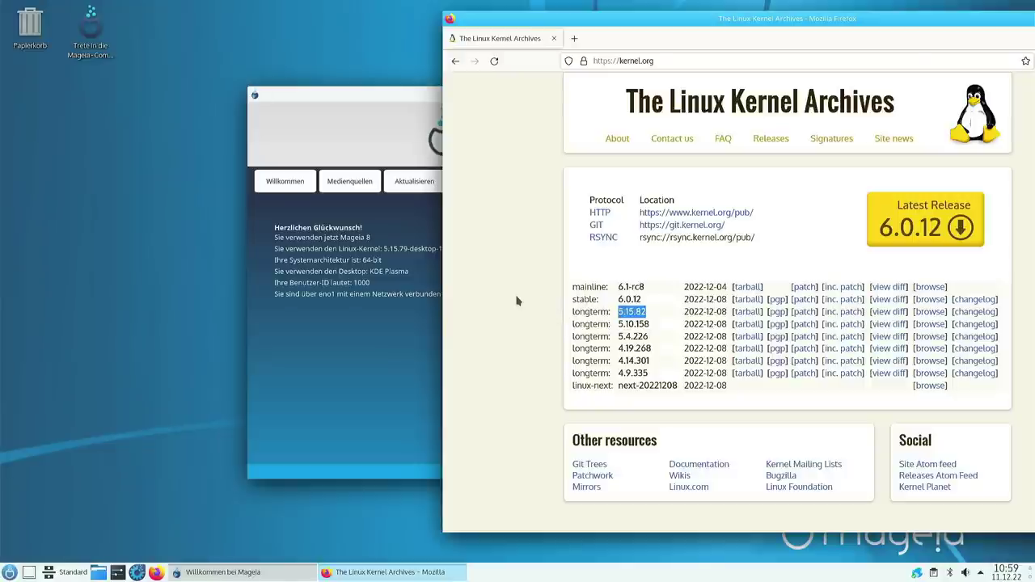
{"action": "left_click", "coordinate": [399, 273]}
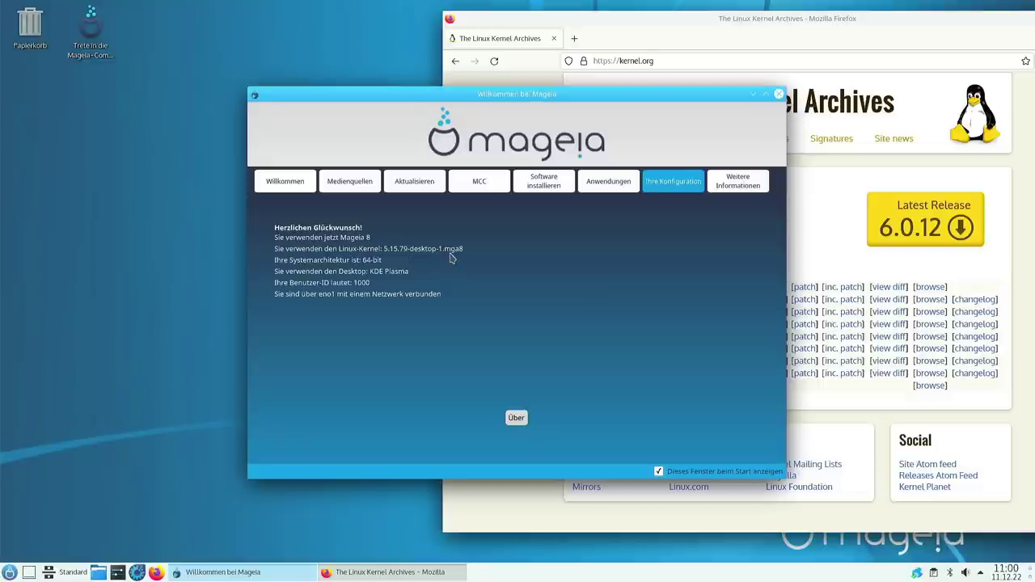
{"action": "left_click", "coordinate": [507, 487]}
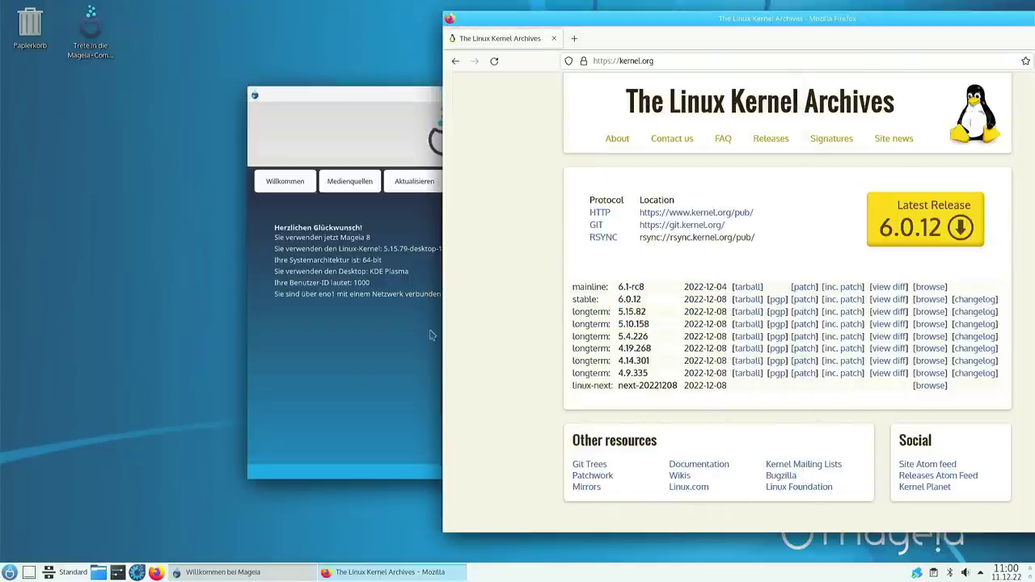
{"action": "left_click", "coordinate": [554, 38]}
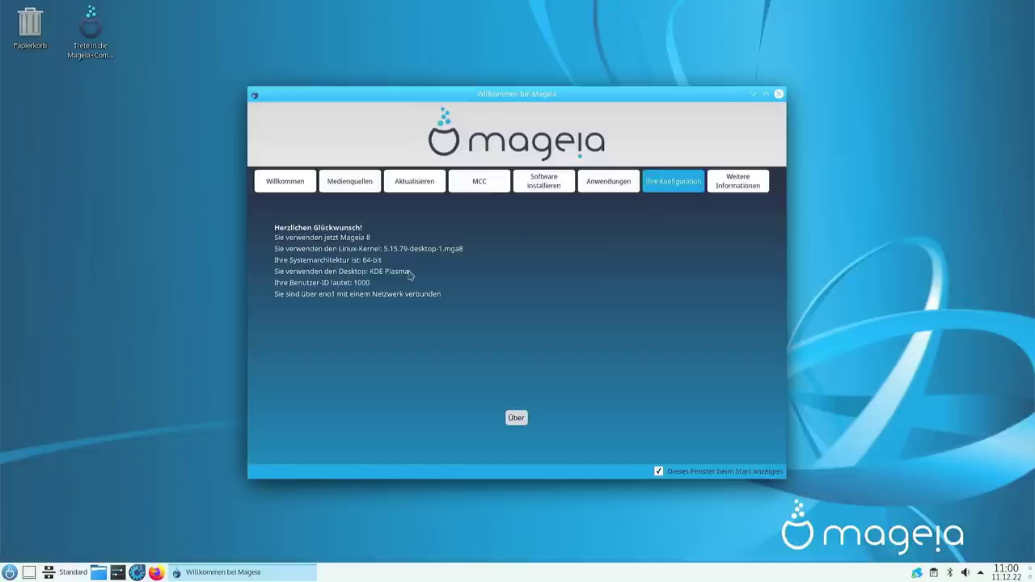
On the Weitere Informationen page, uncheck 'Dieses Fenster beim Start anzeigen' and close the welcome window
{"action": "left_click", "coordinate": [730, 188]}
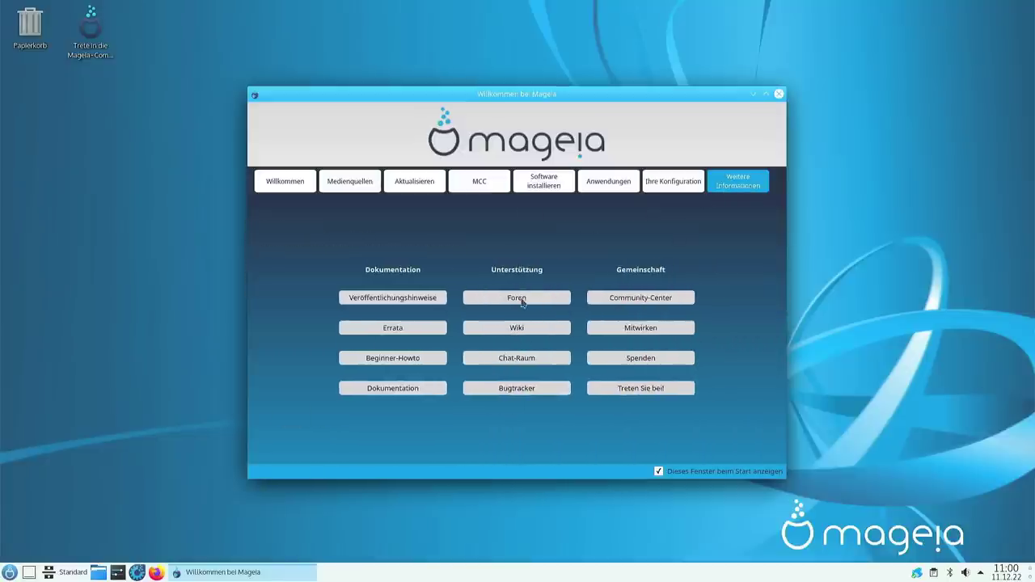
{"action": "left_click", "coordinate": [658, 471]}
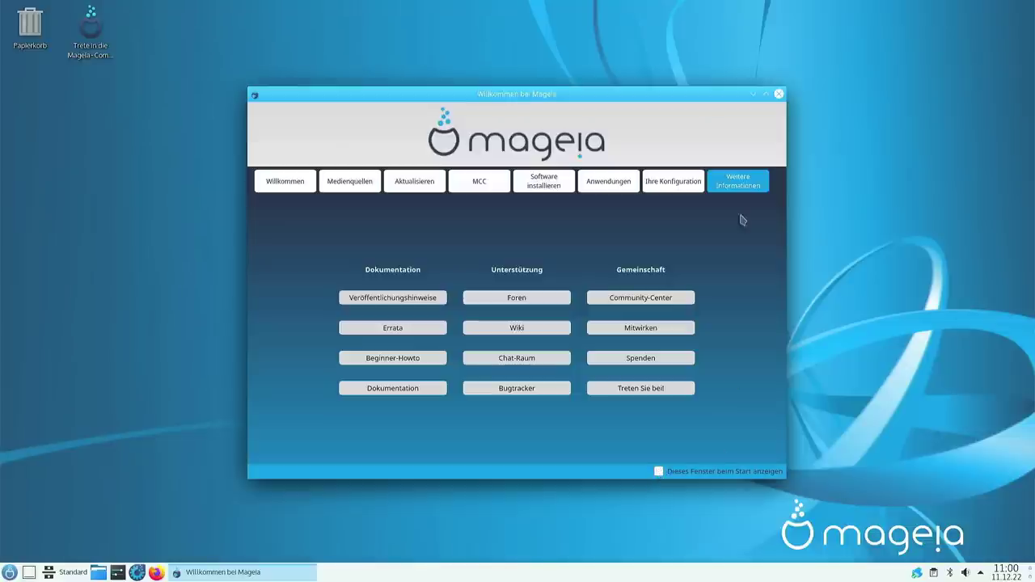
{"action": "left_click", "coordinate": [777, 96]}
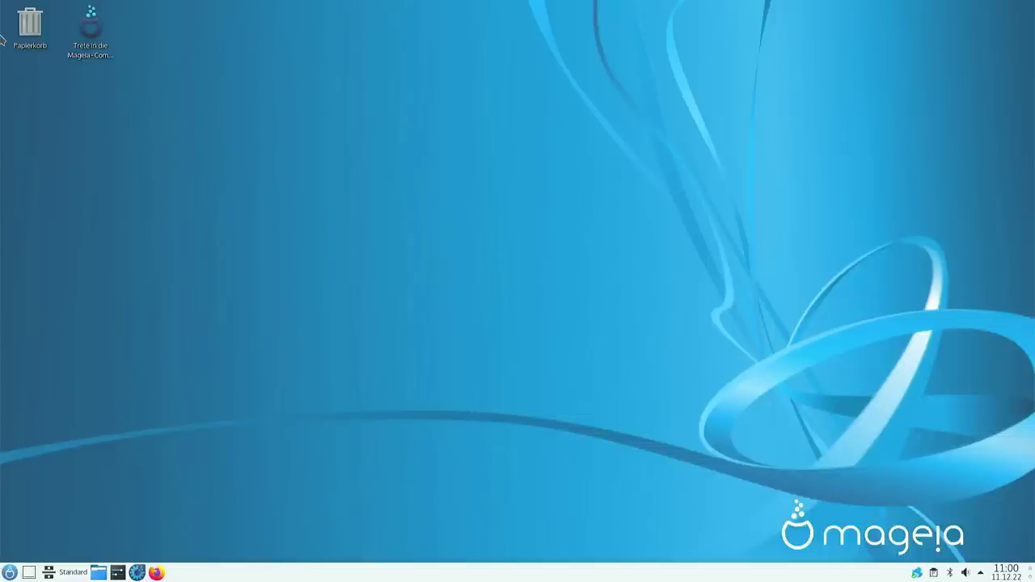
{"action": "left_click", "coordinate": [102, 47]}
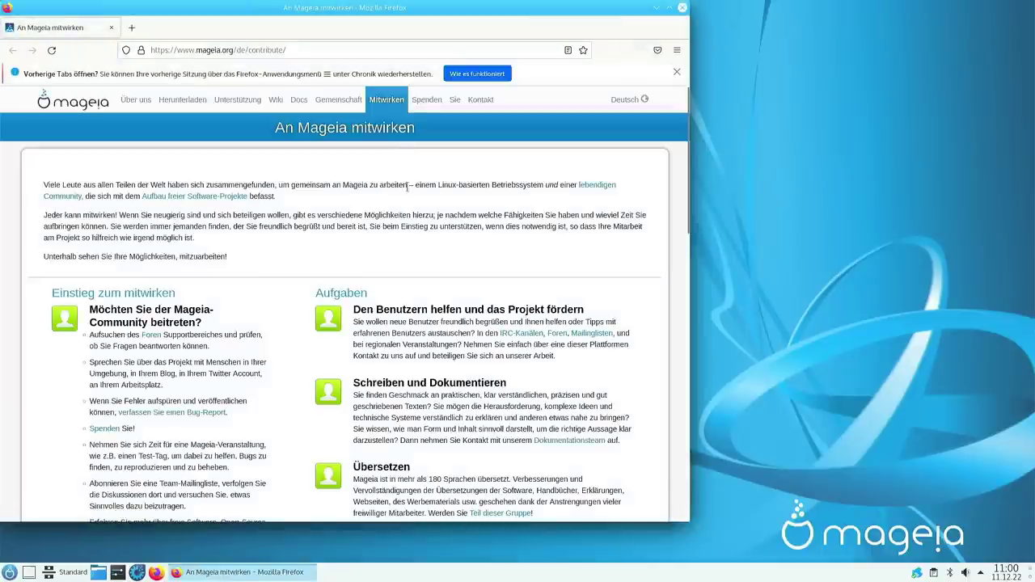
{"action": "scroll", "coordinate": [207, 248], "scroll_direction": "down", "scroll_amount": 3}
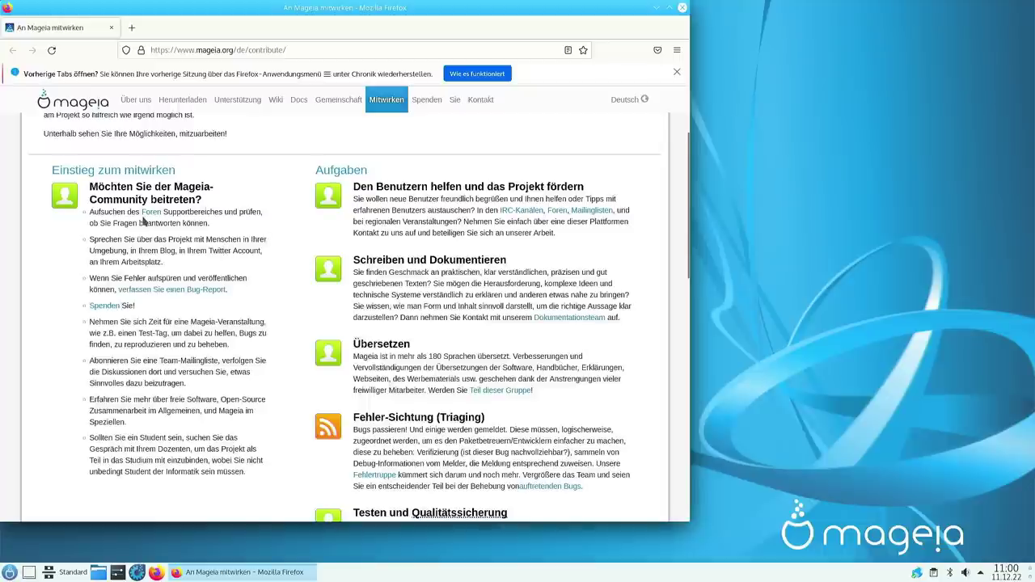
{"action": "scroll", "coordinate": [315, 248], "scroll_direction": "down", "scroll_amount": 2}
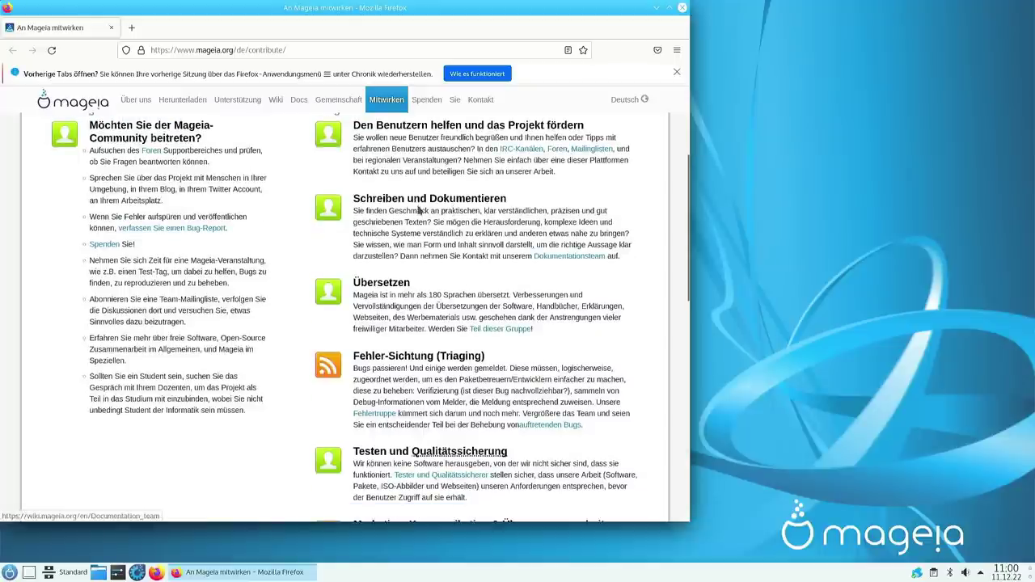
{"action": "scroll", "coordinate": [488, 343], "scroll_direction": "down", "scroll_amount": 8}
{"action": "scroll", "coordinate": [487, 343], "scroll_direction": "up", "scroll_amount": 20}
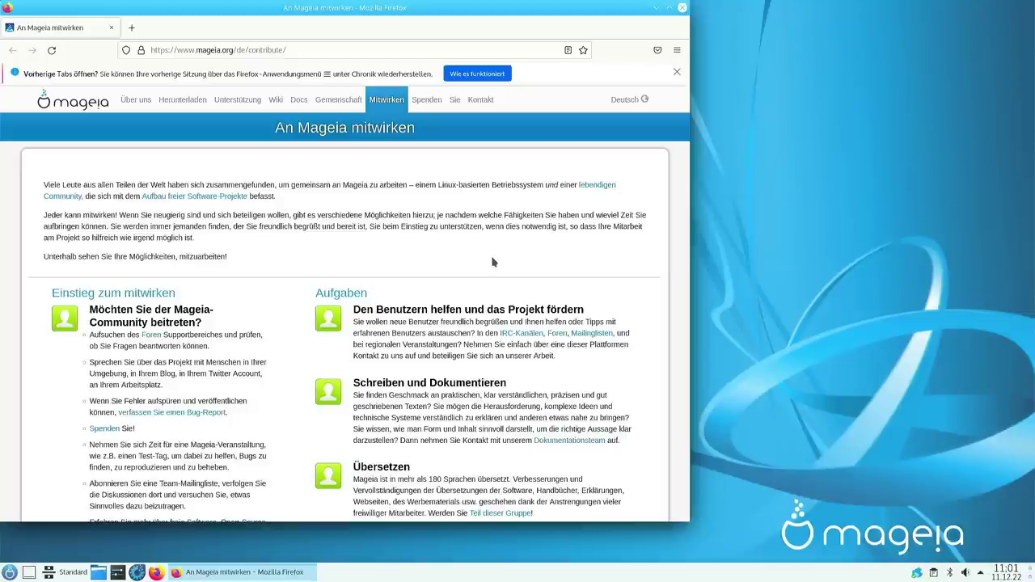
{"action": "scroll", "coordinate": [493, 262], "scroll_direction": "down", "scroll_amount": 10}
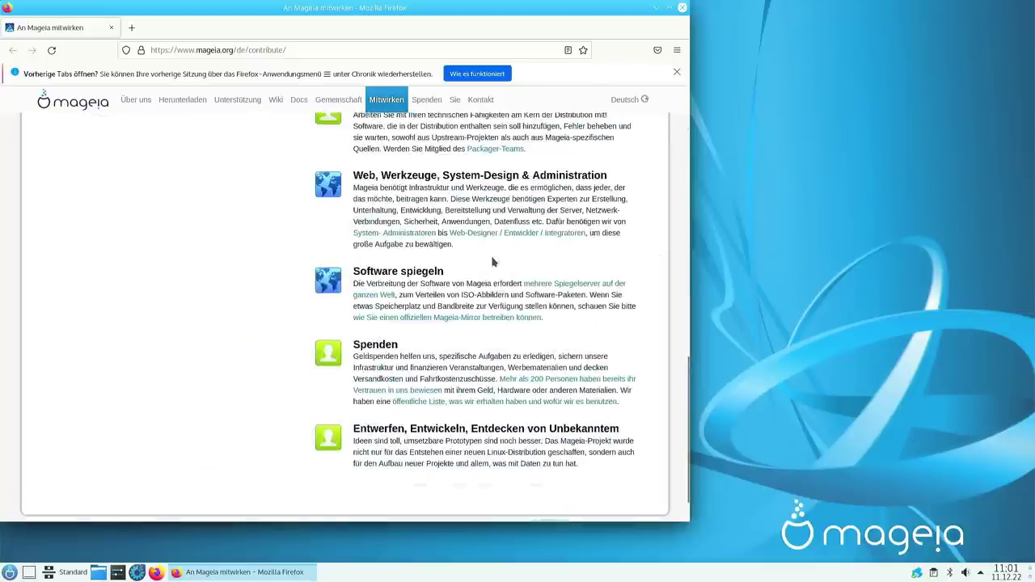
{"action": "scroll", "coordinate": [493, 262], "scroll_direction": "up", "scroll_amount": 10}
{"action": "key", "text": "ctrl+q"}
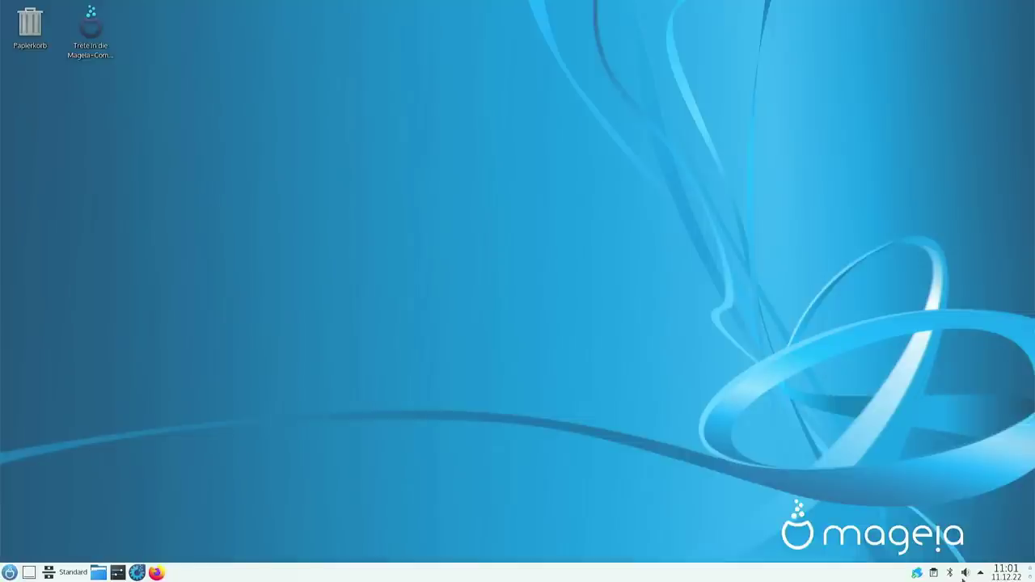
{"action": "left_click", "coordinate": [916, 574]}
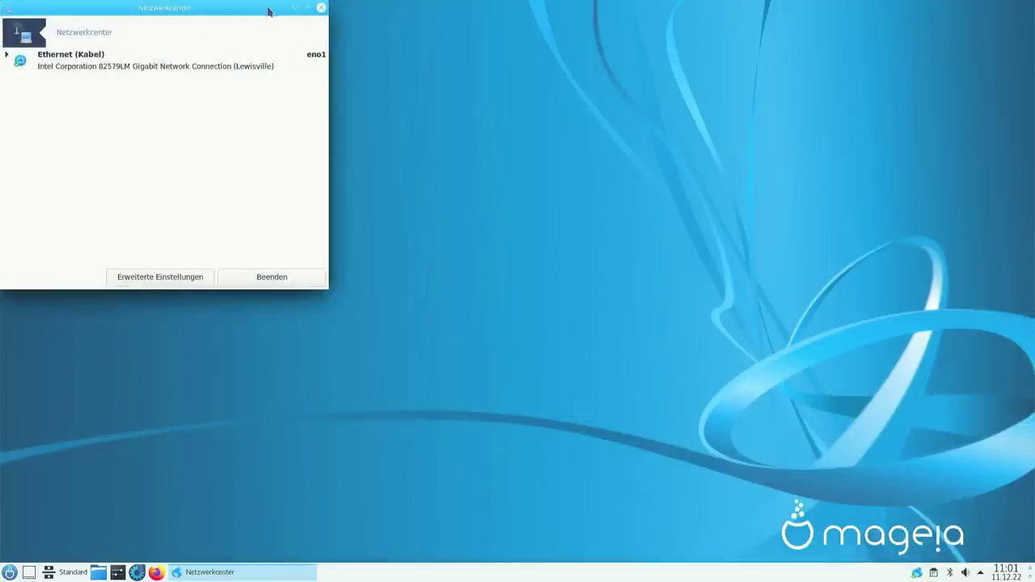
{"action": "left_click", "coordinate": [272, 283]}
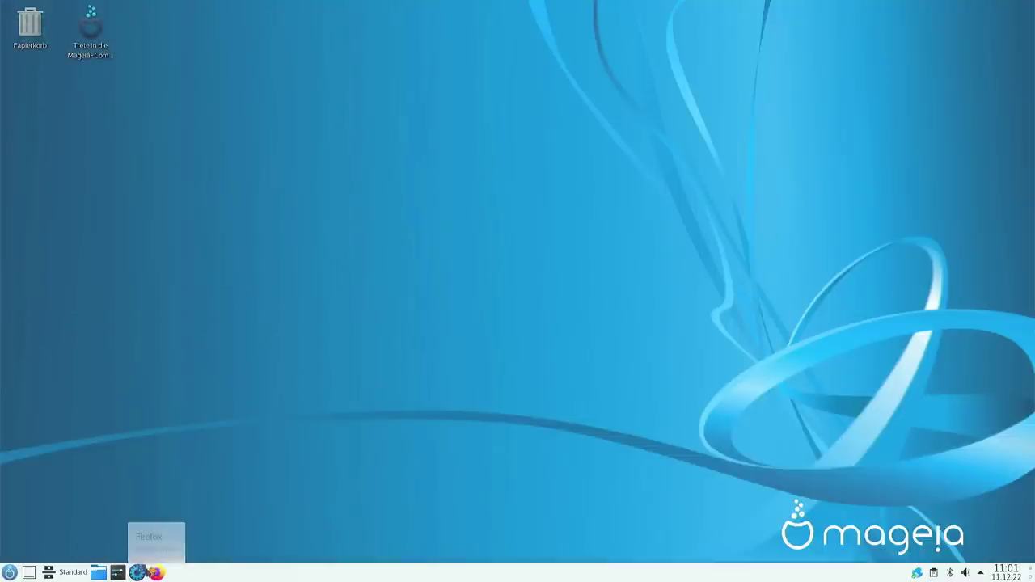
{"action": "left_click", "coordinate": [137, 572]}
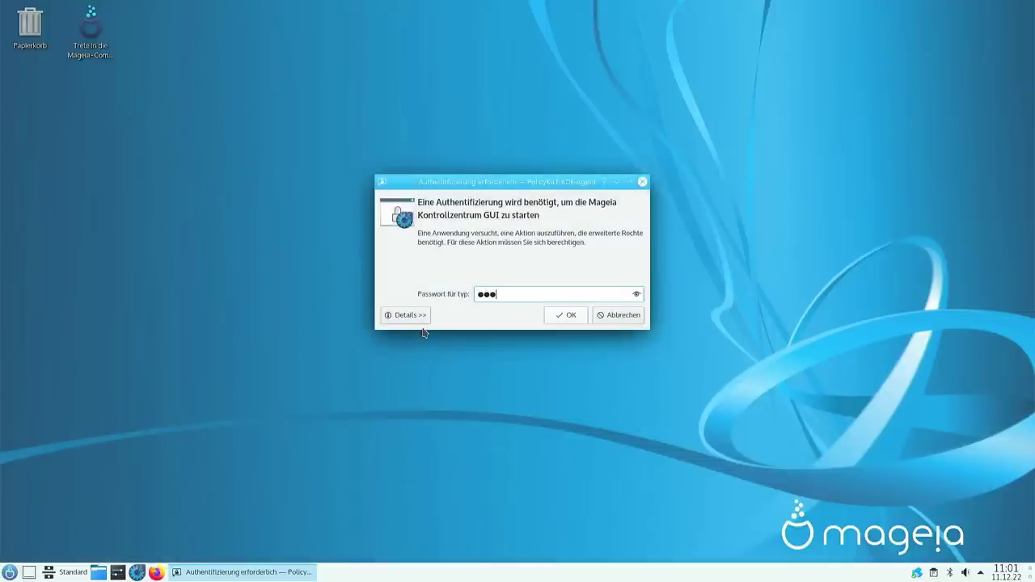
{"action": "key", "text": "Return"}
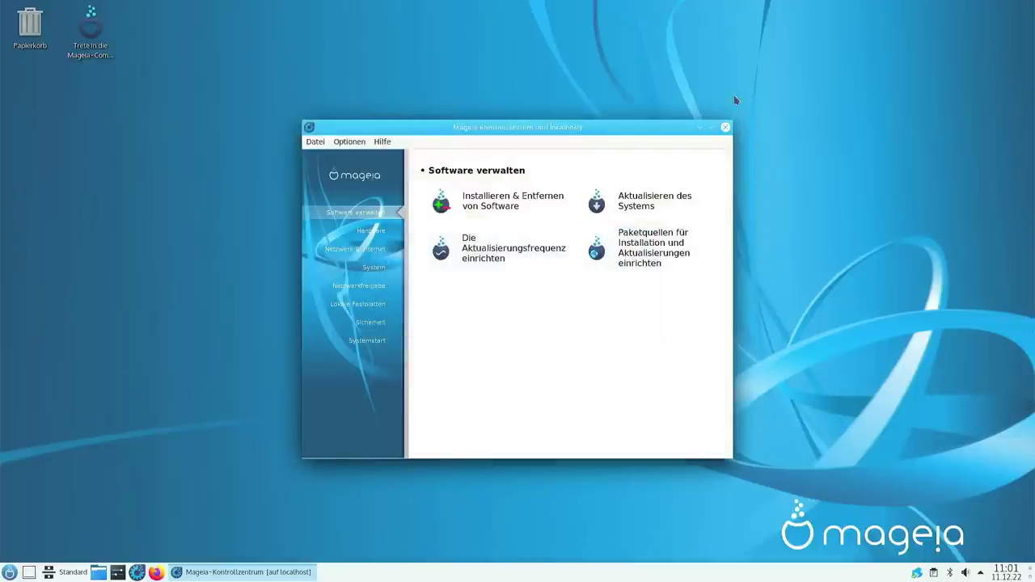
{"action": "left_click", "coordinate": [712, 127]}
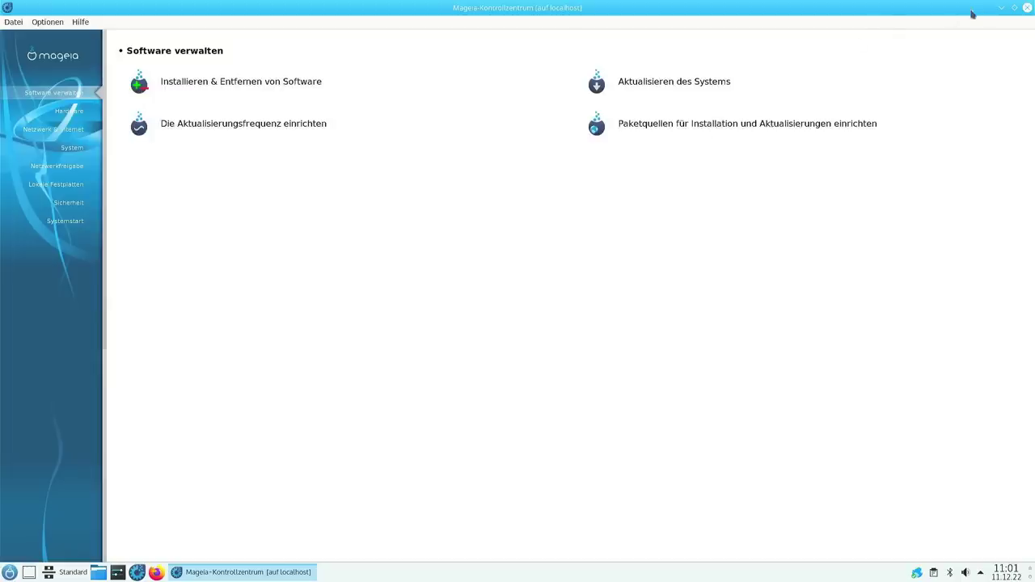
{"action": "left_click", "coordinate": [1027, 7]}
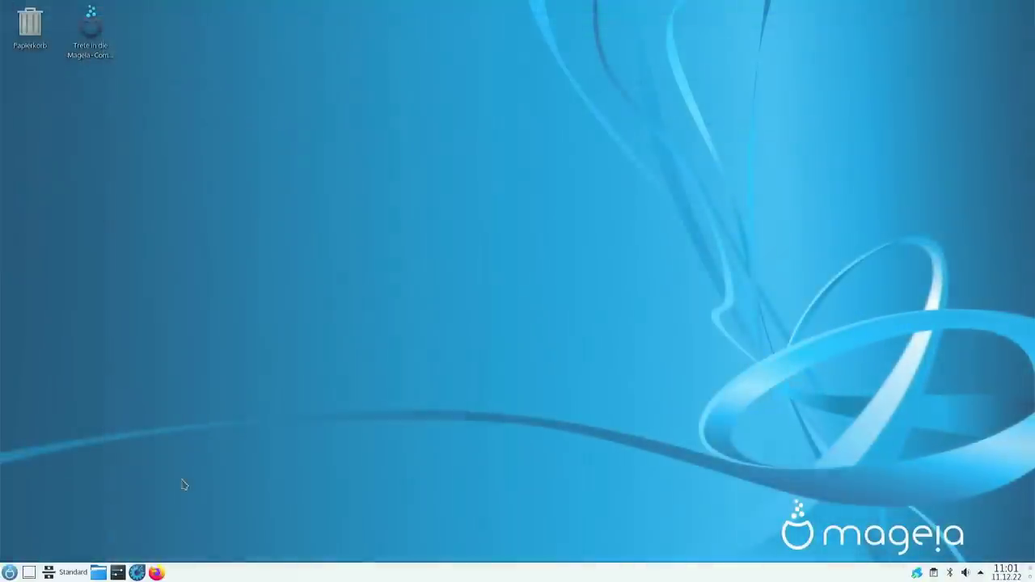
{"action": "left_click", "coordinate": [118, 573]}
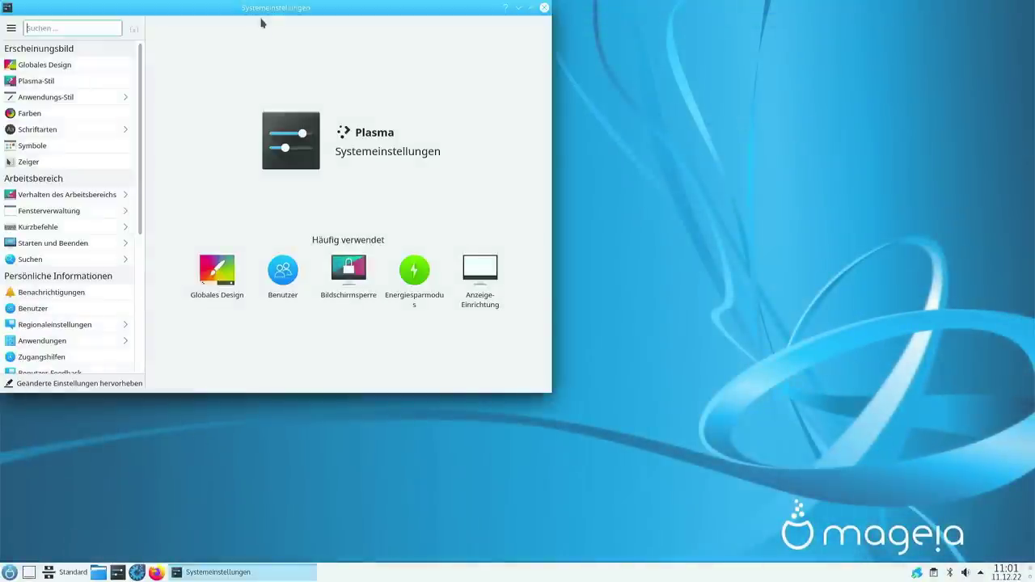
{"action": "scroll", "coordinate": [284, 177], "scroll_direction": "down", "scroll_amount": 3}
{"action": "scroll", "coordinate": [291, 243], "scroll_direction": "up", "scroll_amount": 3}
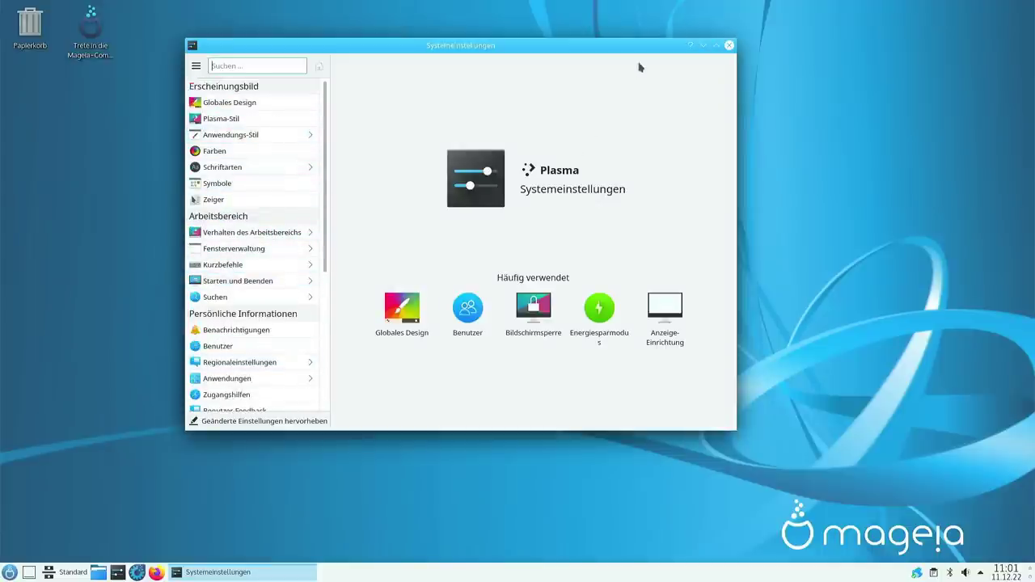
{"action": "left_click", "coordinate": [729, 44]}
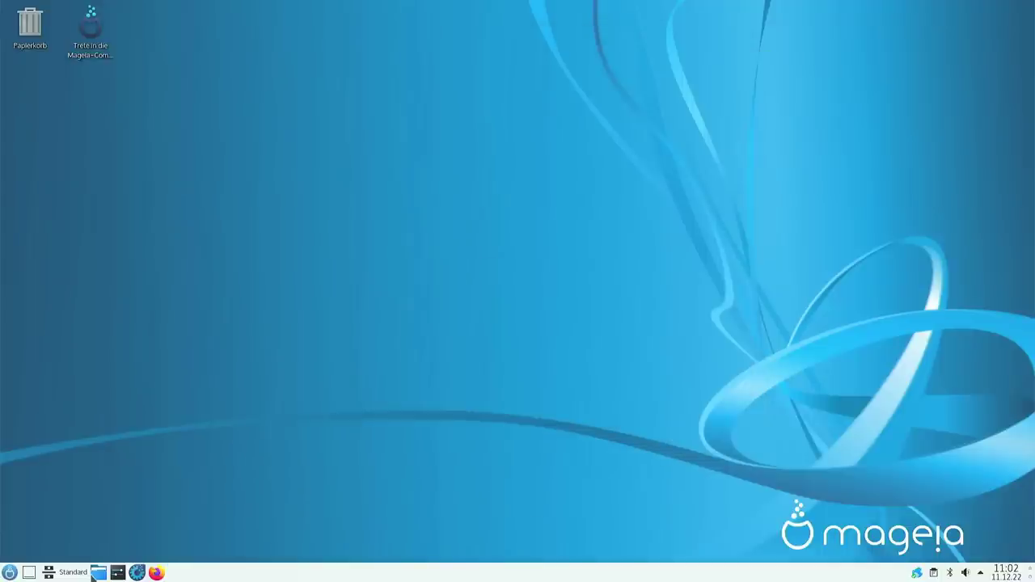
Open and close the home folder in Dolphin, then open and close the activities panel
{"action": "left_click", "coordinate": [98, 572]}
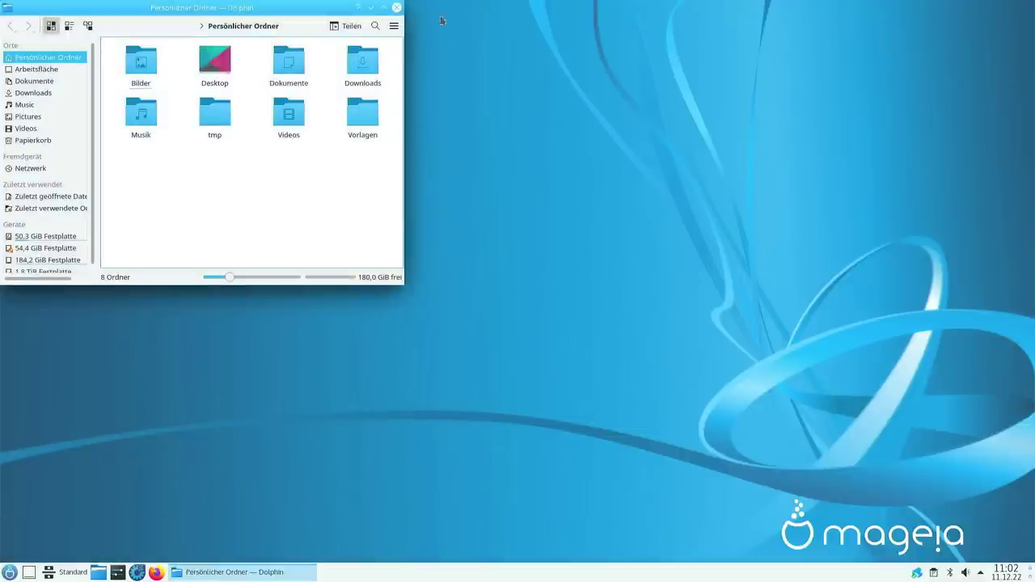
{"action": "left_click", "coordinate": [397, 8]}
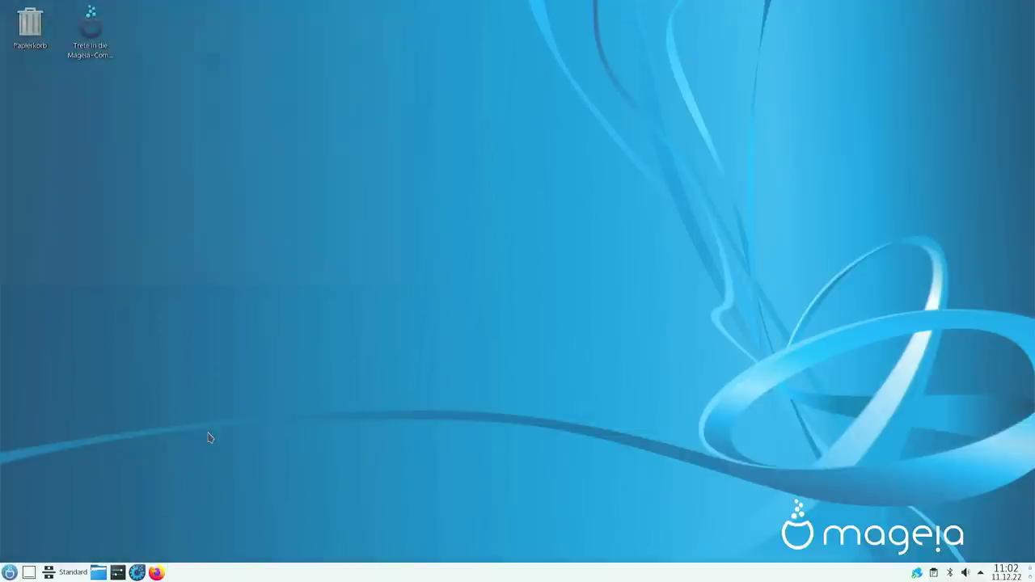
{"action": "left_click", "coordinate": [52, 575]}
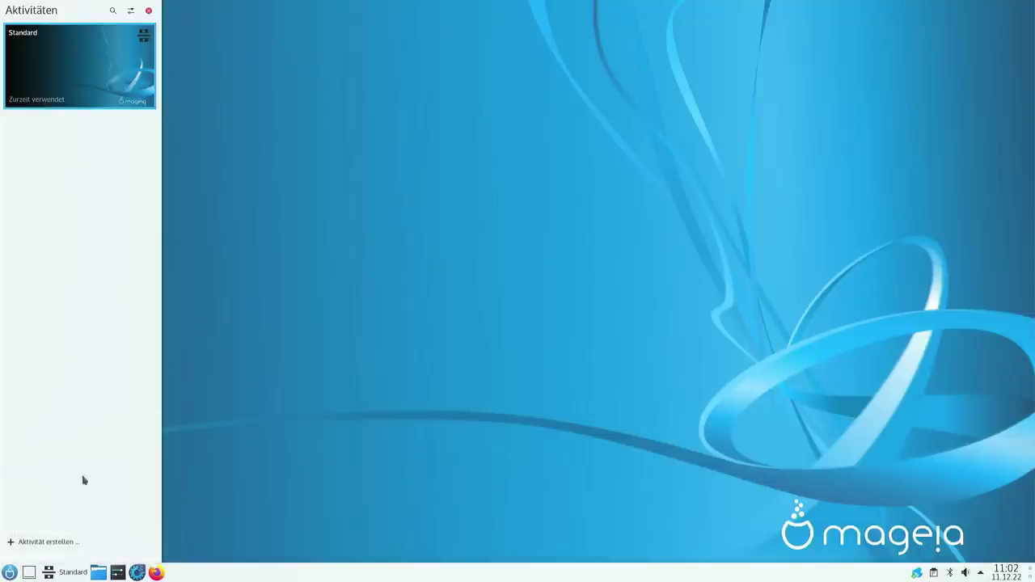
{"action": "left_click", "coordinate": [208, 413]}
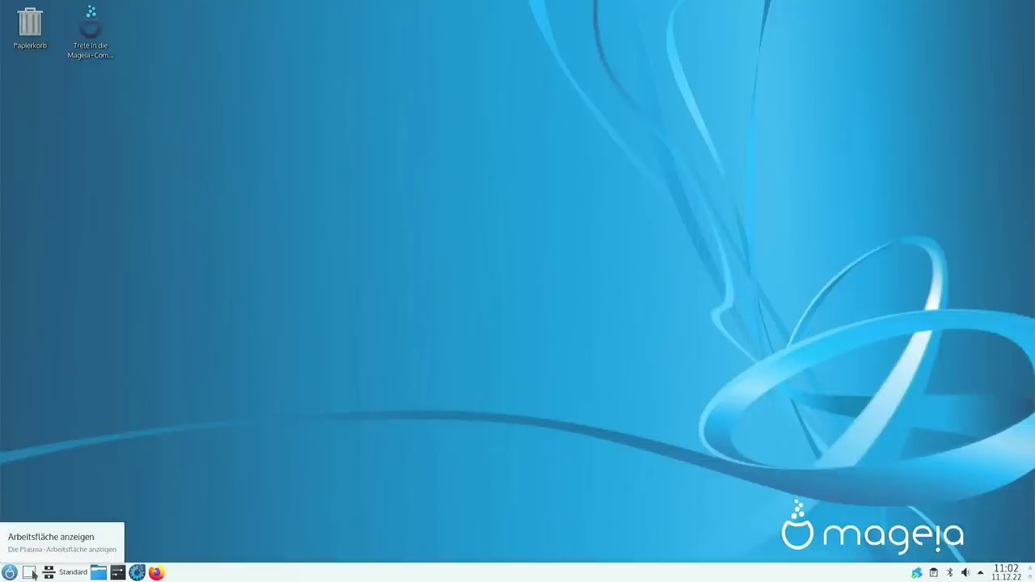
Relaunch Dolphin, show the desktop, then close the Dolphin home folder window
{"action": "left_click", "coordinate": [99, 574]}
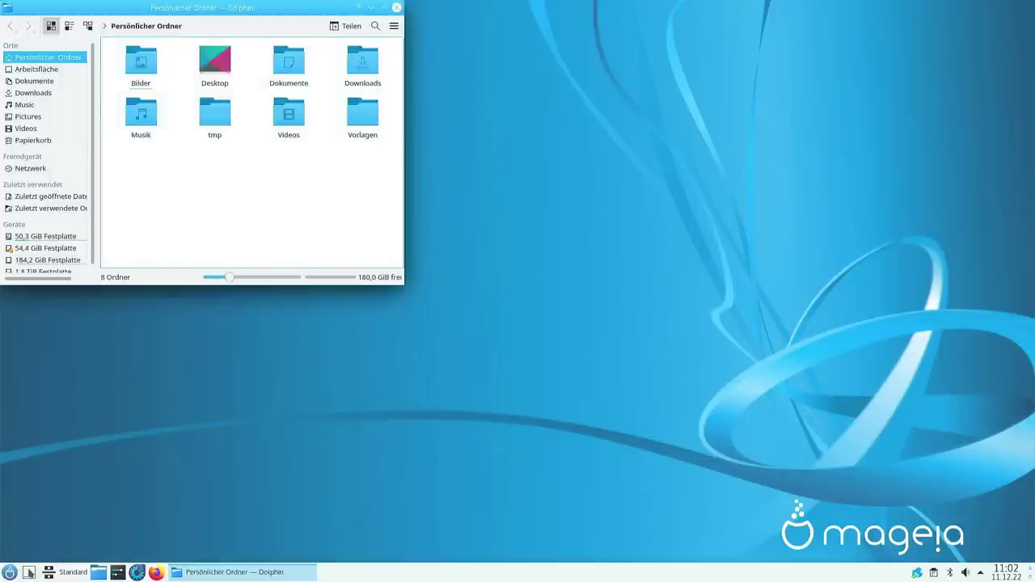
{"action": "left_click", "coordinate": [29, 572]}
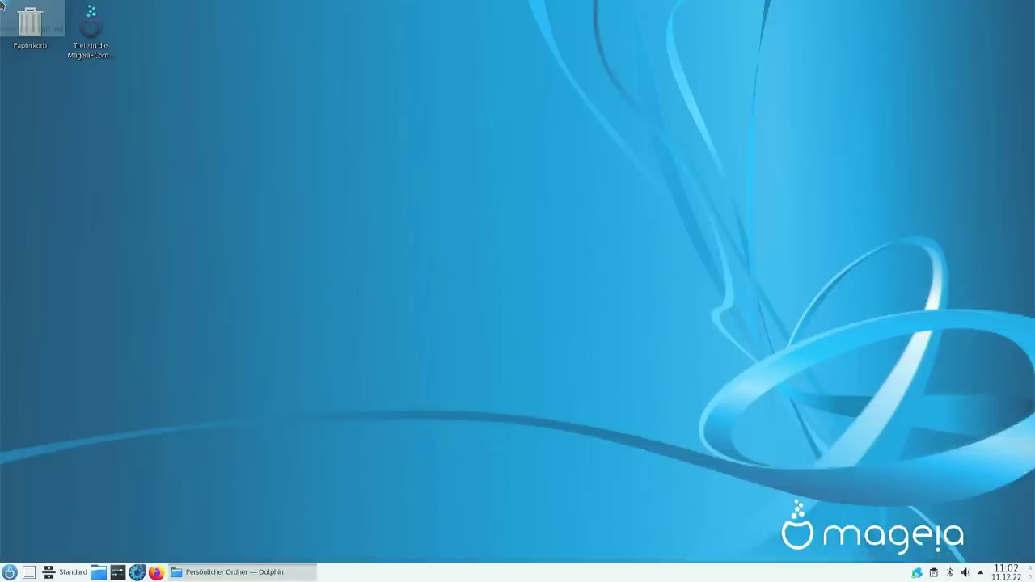
{"action": "mouse_move", "coordinate": [1, 1]}
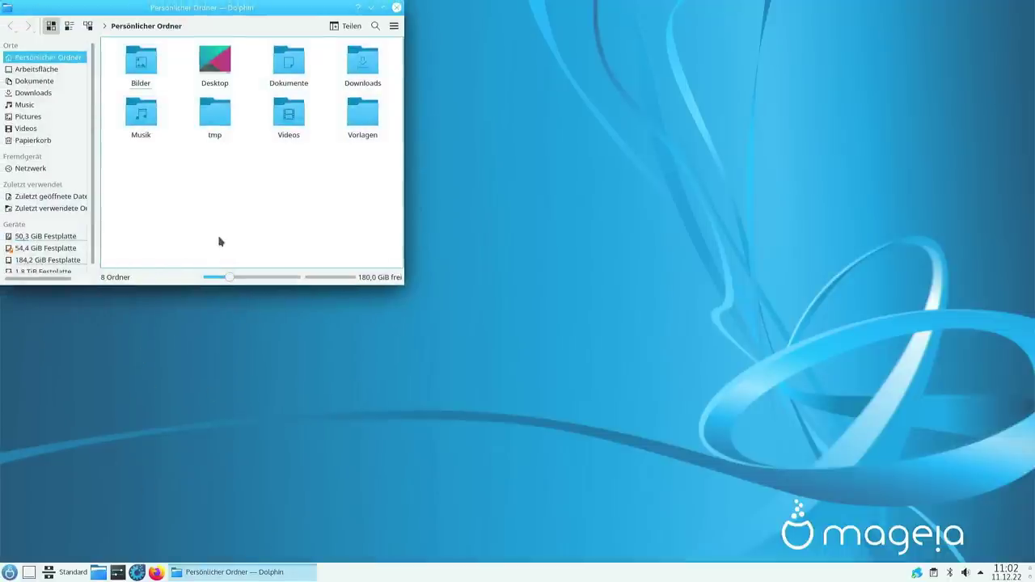
{"action": "left_click", "coordinate": [397, 8]}
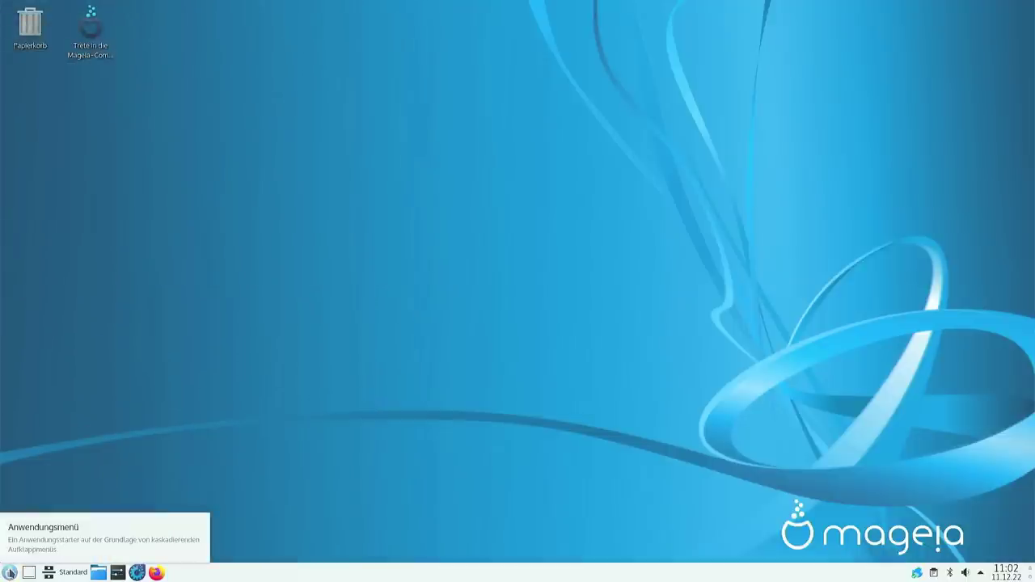
Launch Konqueror from the launcher's Internet menu and maximize it
{"action": "left_click", "coordinate": [10, 573]}
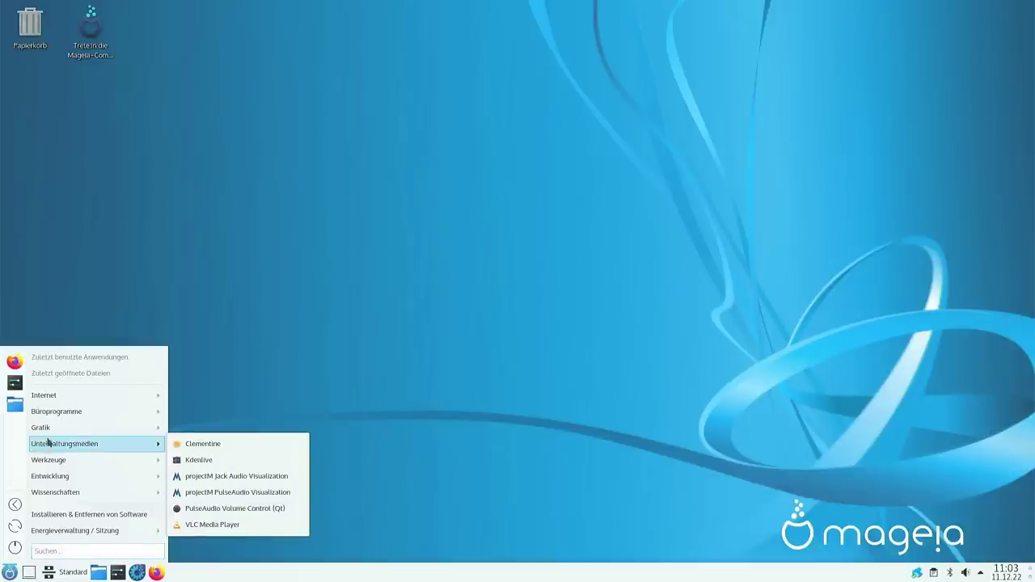
{"action": "mouse_move", "coordinate": [69, 395]}
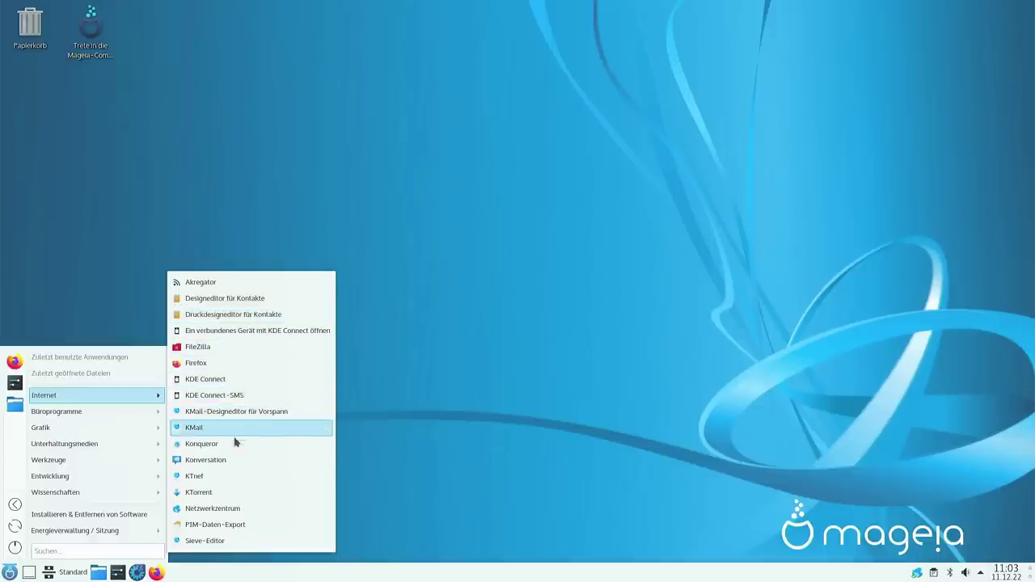
{"action": "left_click", "coordinate": [207, 444]}
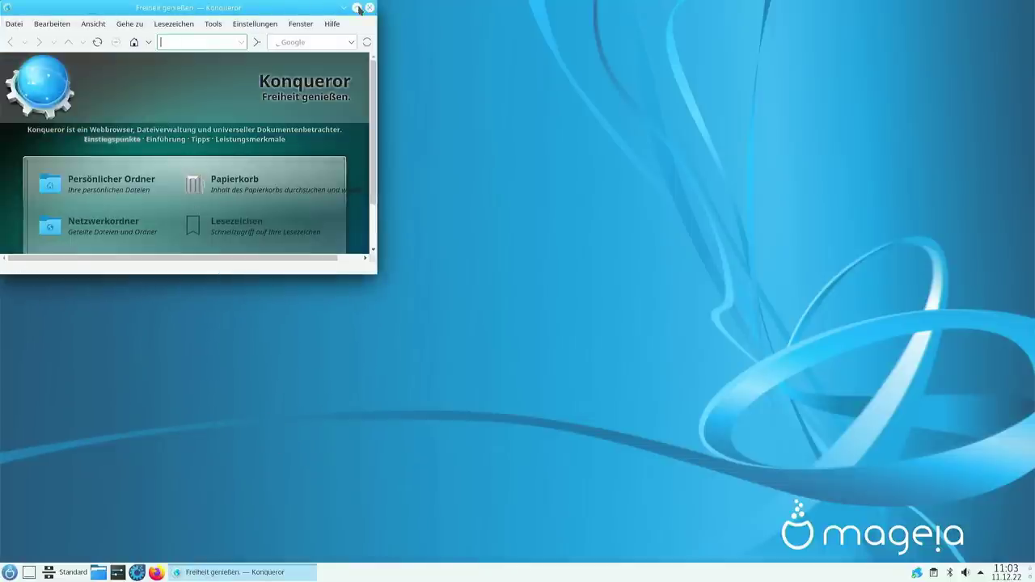
{"action": "left_click", "coordinate": [357, 8]}
Close Konqueror and start LibreOffice from the Büroprogramme submenu
{"action": "key", "text": "alt+F4"}
{"action": "key", "text": "alt+F1"}
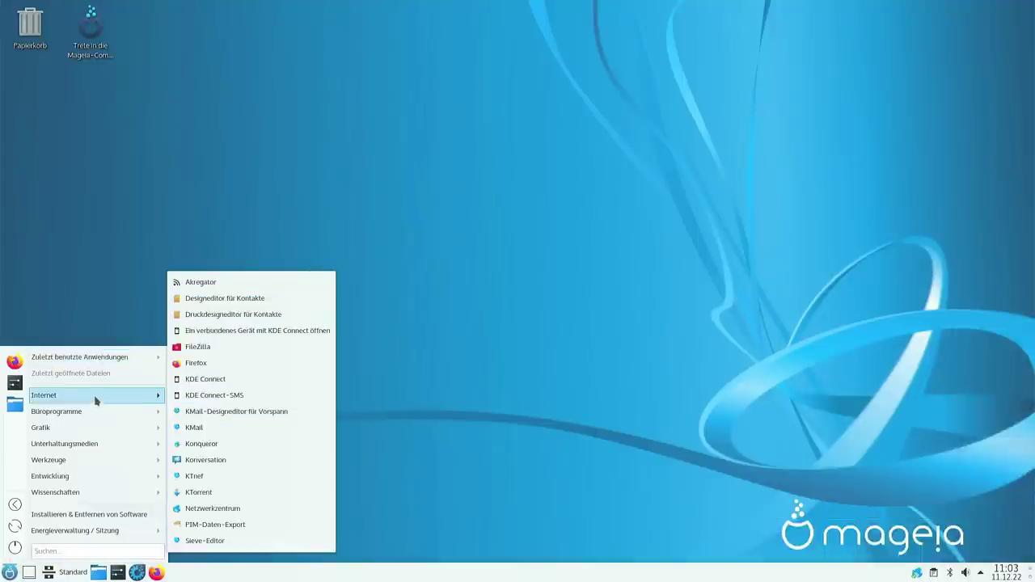
{"action": "mouse_move", "coordinate": [97, 412]}
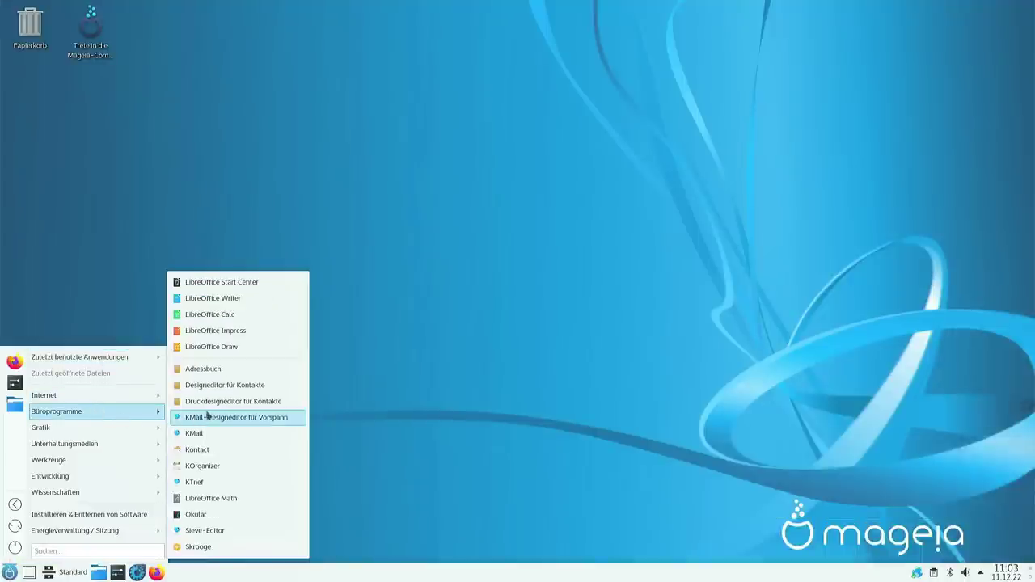
{"action": "left_click", "coordinate": [219, 283]}
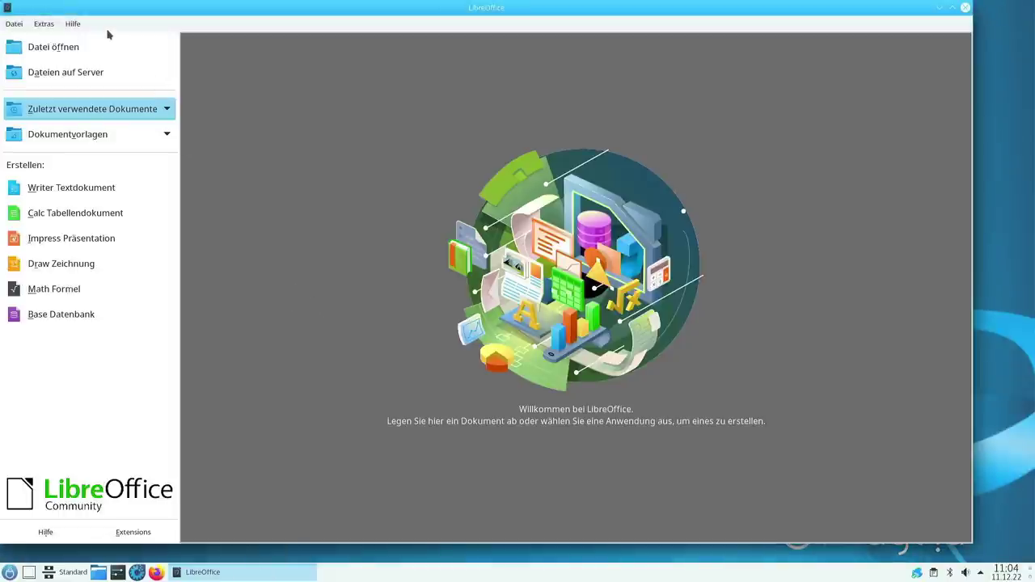
Check the LibreOffice version (7.4.3.2) under Hilfe > Über LibreOffice, then quit the Start Center
{"action": "left_click", "coordinate": [81, 24]}
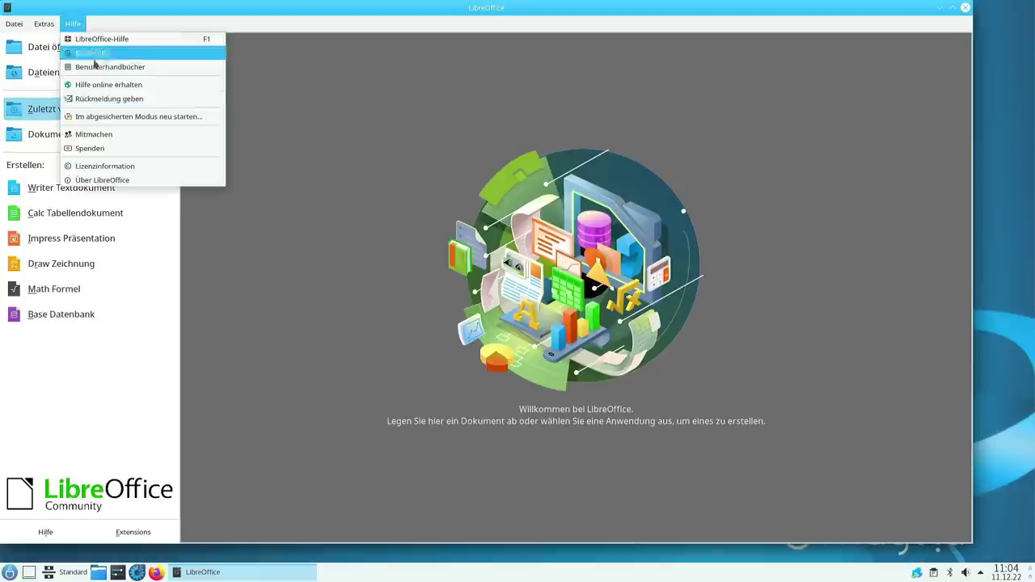
{"action": "left_click", "coordinate": [109, 179]}
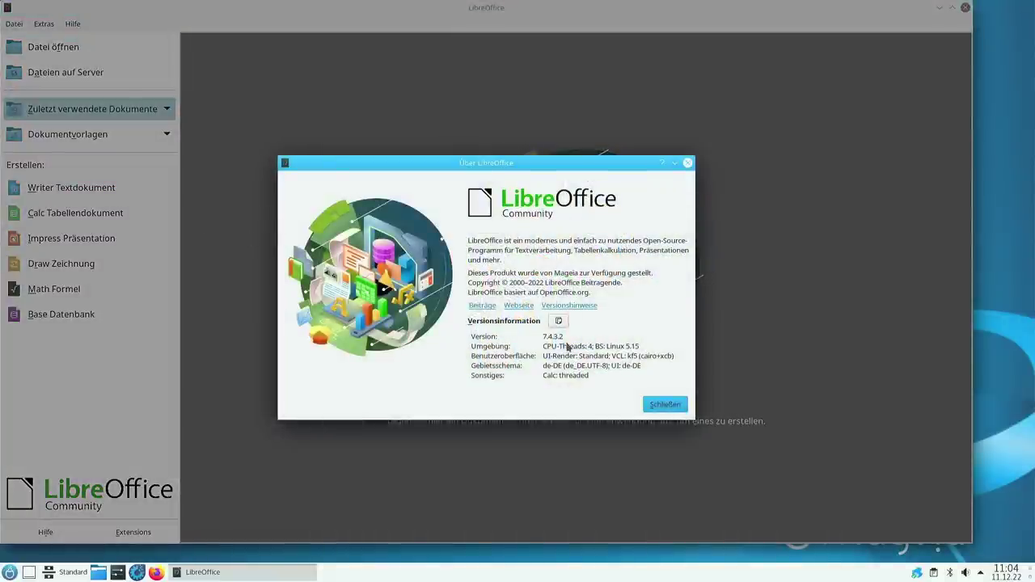
{"action": "left_click", "coordinate": [646, 409]}
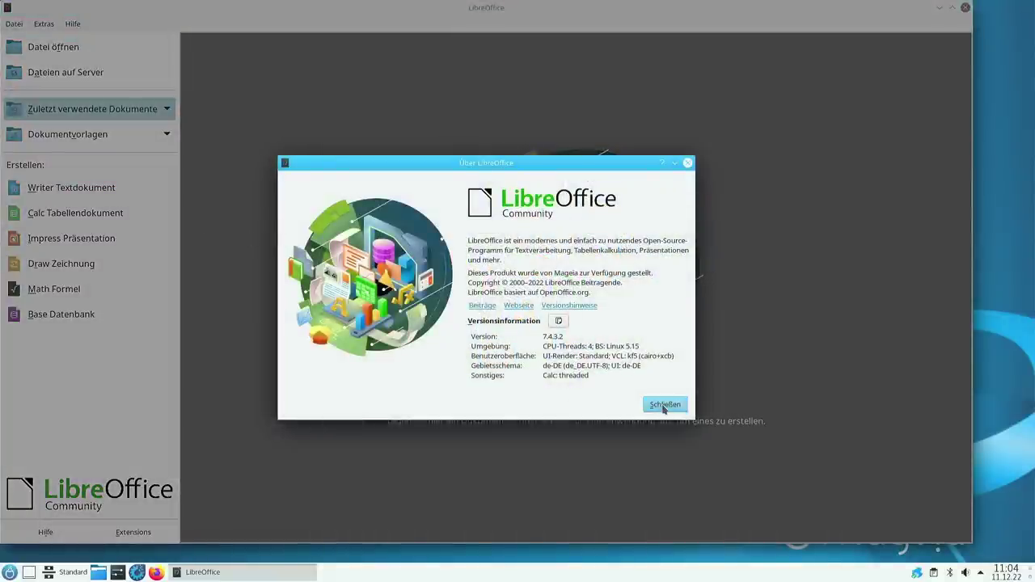
{"action": "left_click", "coordinate": [965, 7]}
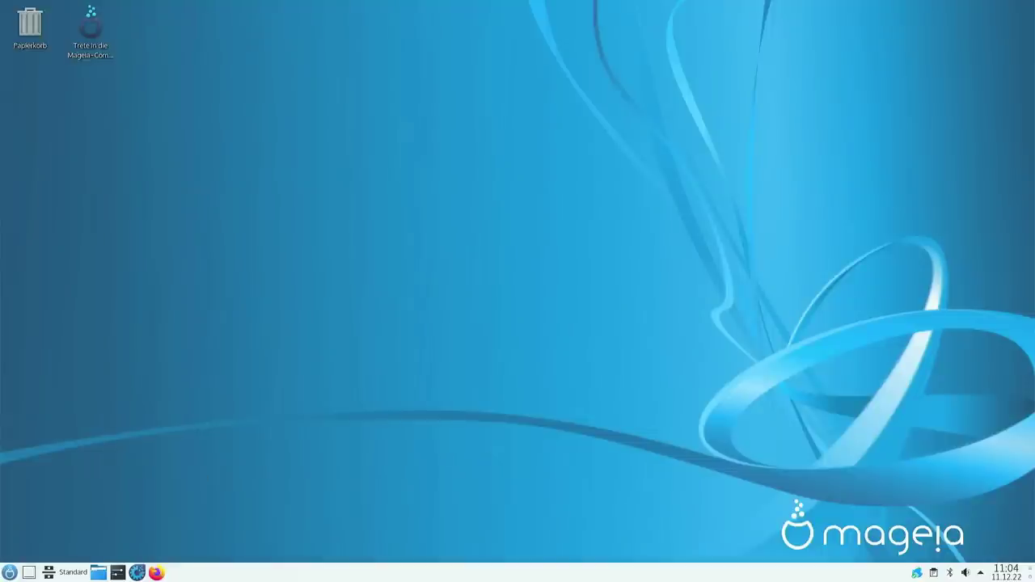
In the launcher, browse the Grafik programs, then show the Büroprogramme office list
{"action": "left_click", "coordinate": [9, 572]}
{"action": "mouse_move", "coordinate": [72, 421]}
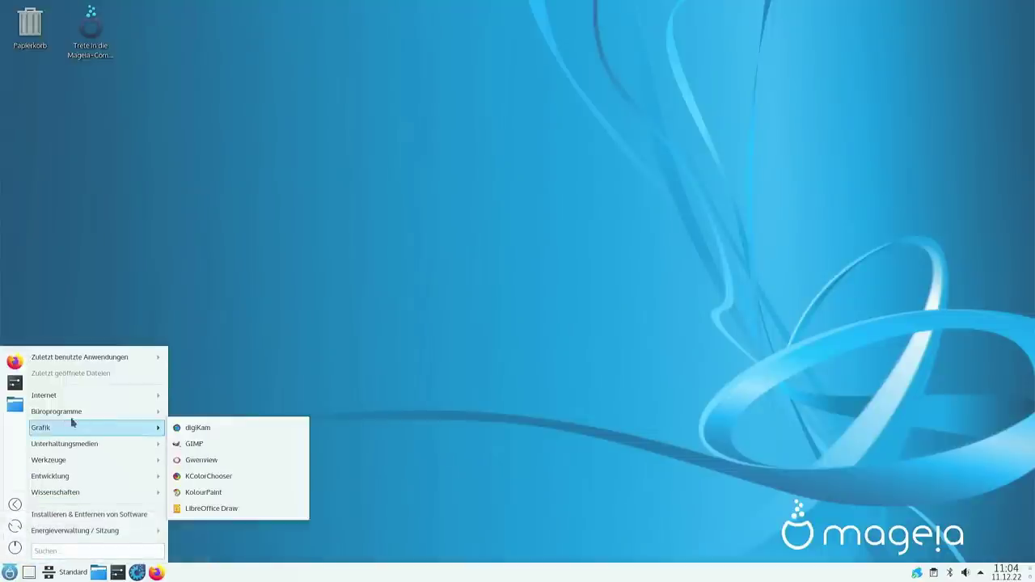
{"action": "mouse_move", "coordinate": [108, 419]}
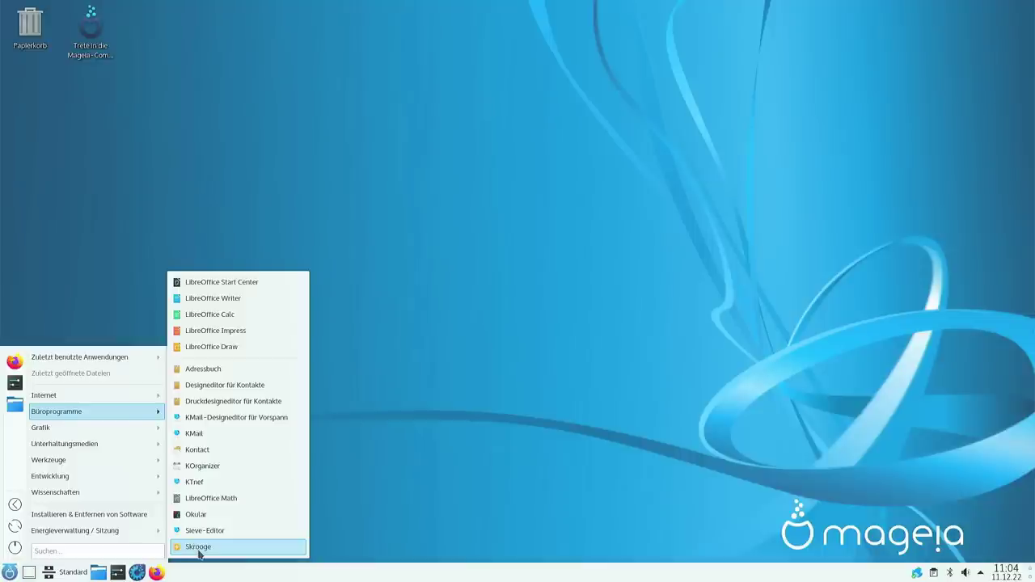
Launch Skrooge from the Büroprogramme submenu, then start Firefox from the taskbar
{"action": "left_click", "coordinate": [198, 548]}
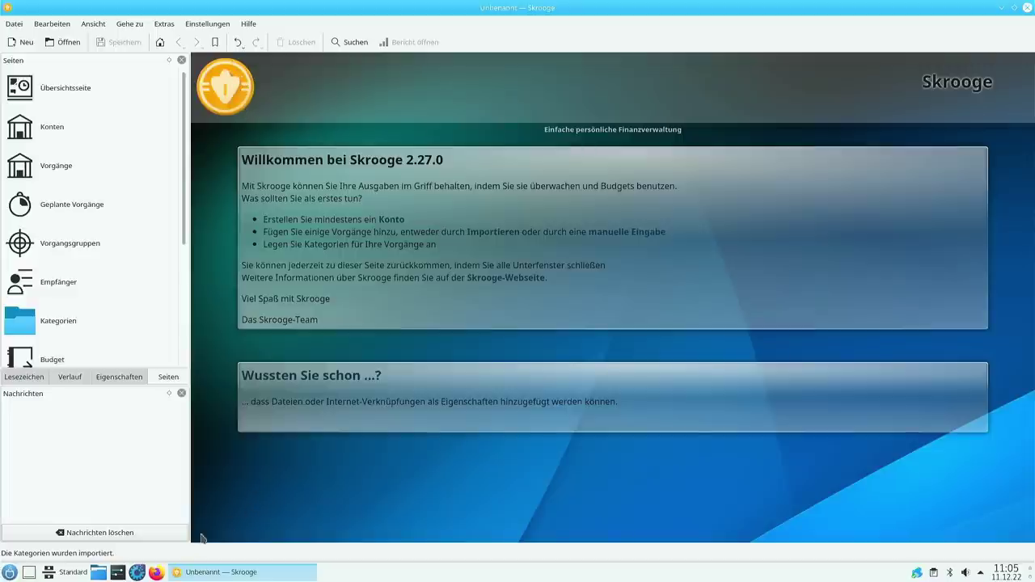
{"action": "left_click", "coordinate": [156, 572]}
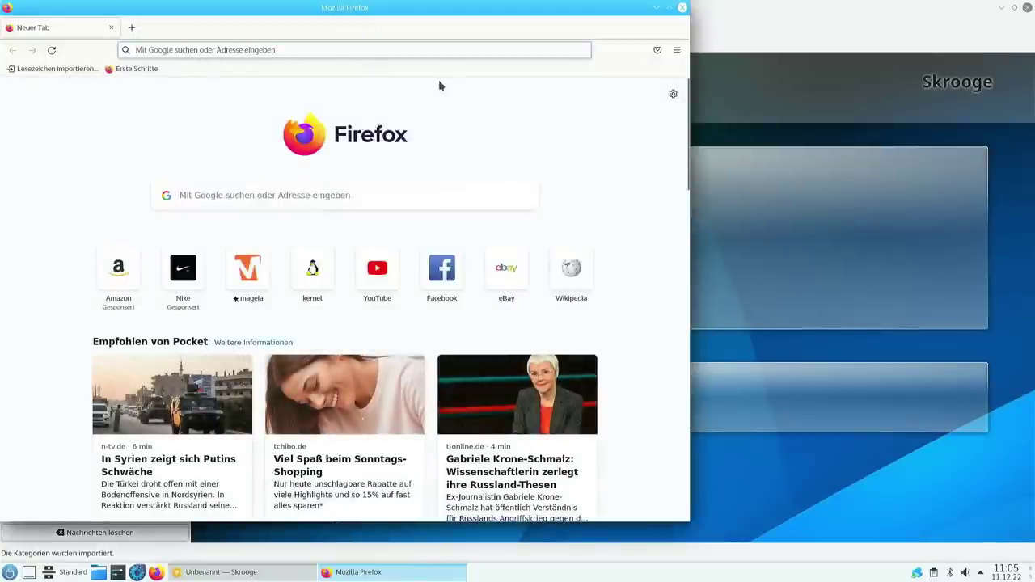
Search Google Images for 'Scrooge mcduck', then close Firefox
{"action": "left_click", "coordinate": [409, 55]}
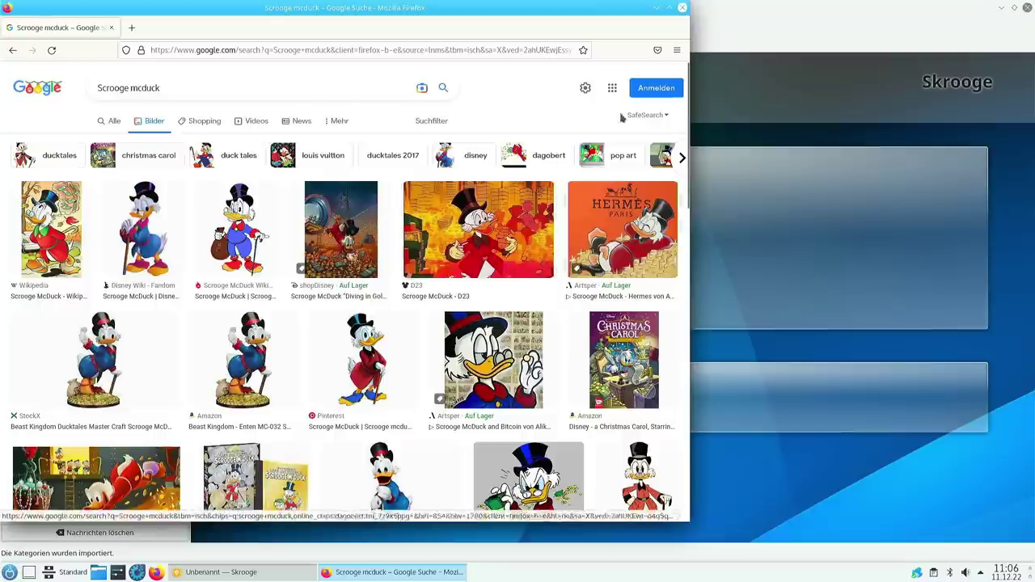
{"action": "left_click", "coordinate": [682, 7]}
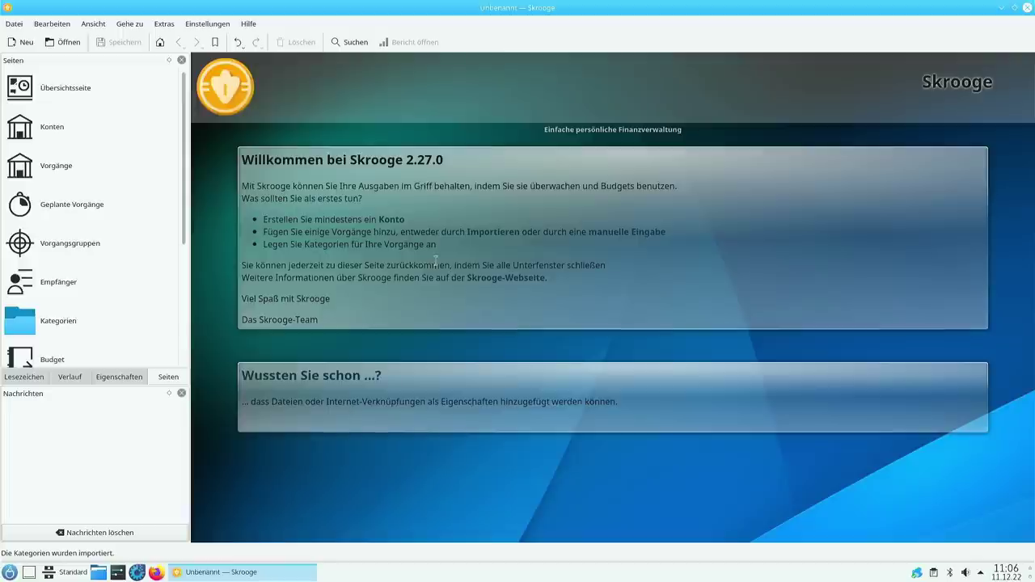
Scroll through Skrooge's Seiten panel, then close Skrooge
{"action": "scroll", "coordinate": [86, 260], "scroll_direction": "down", "scroll_amount": 3}
{"action": "scroll", "coordinate": [86, 259], "scroll_direction": "up", "scroll_amount": 3}
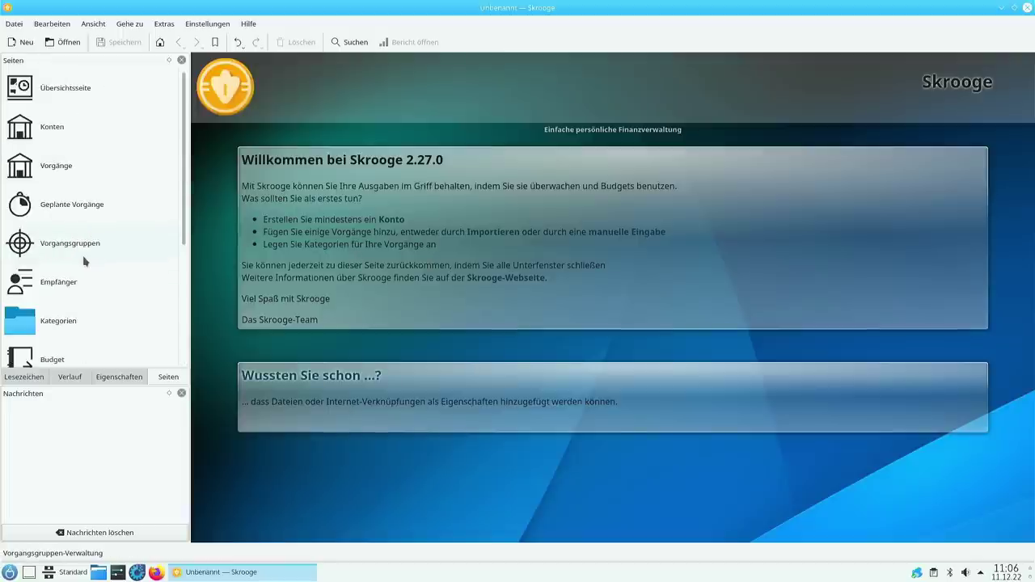
{"action": "left_click", "coordinate": [1020, 7]}
Browse the launcher's Grafik and Unterhaltungsmedien program lists, e.g. Clementine, Kdenlive and VLC
{"action": "left_click", "coordinate": [10, 571]}
{"action": "mouse_move", "coordinate": [137, 430]}
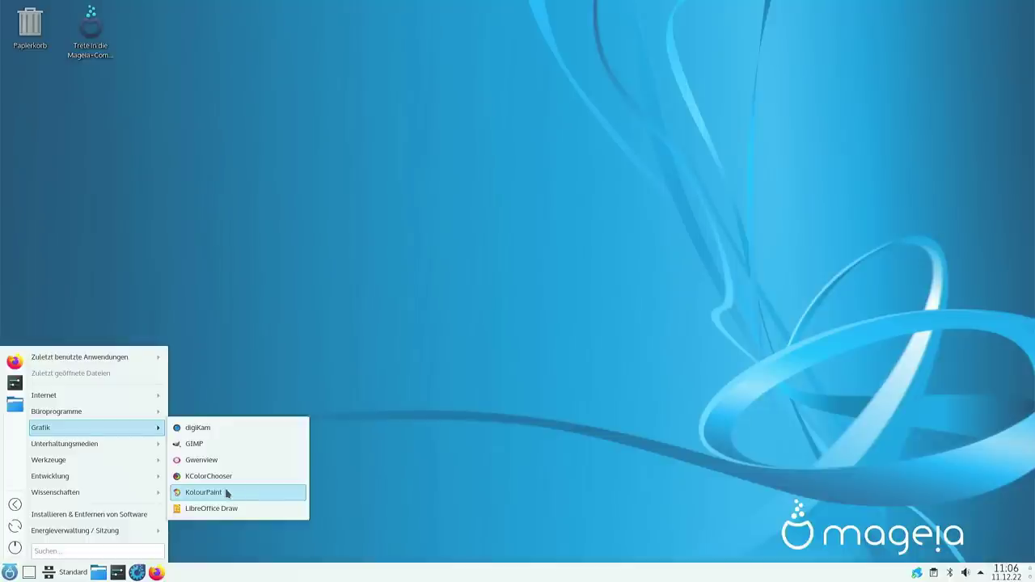
{"action": "mouse_move", "coordinate": [113, 447]}
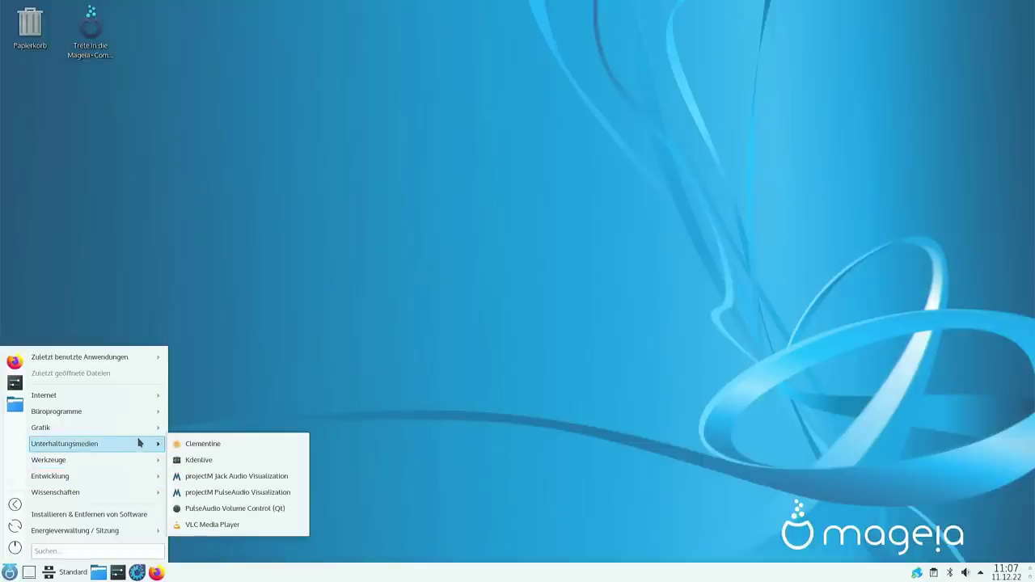
{"action": "mouse_move", "coordinate": [146, 464]}
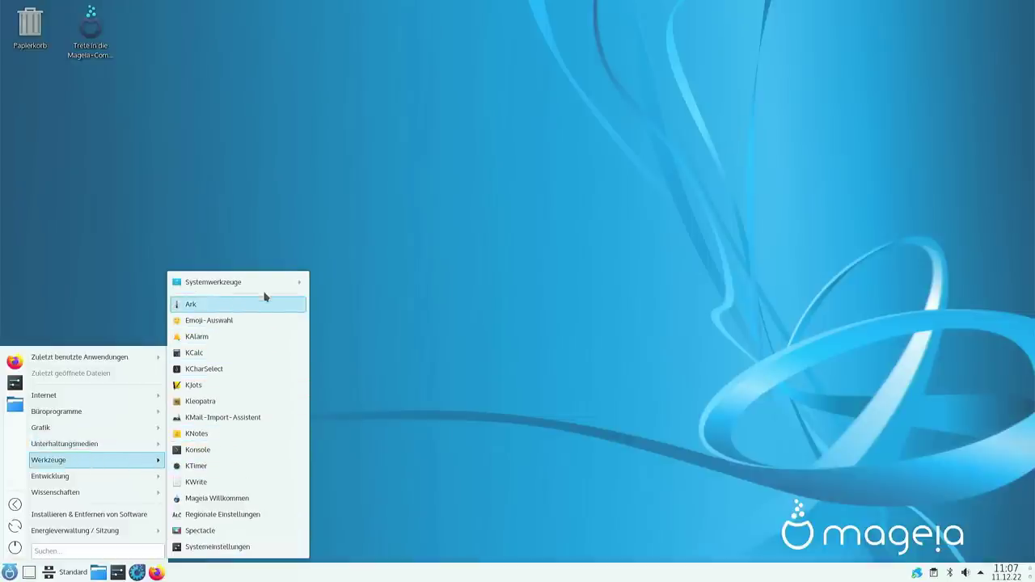
{"action": "mouse_move", "coordinate": [279, 287]}
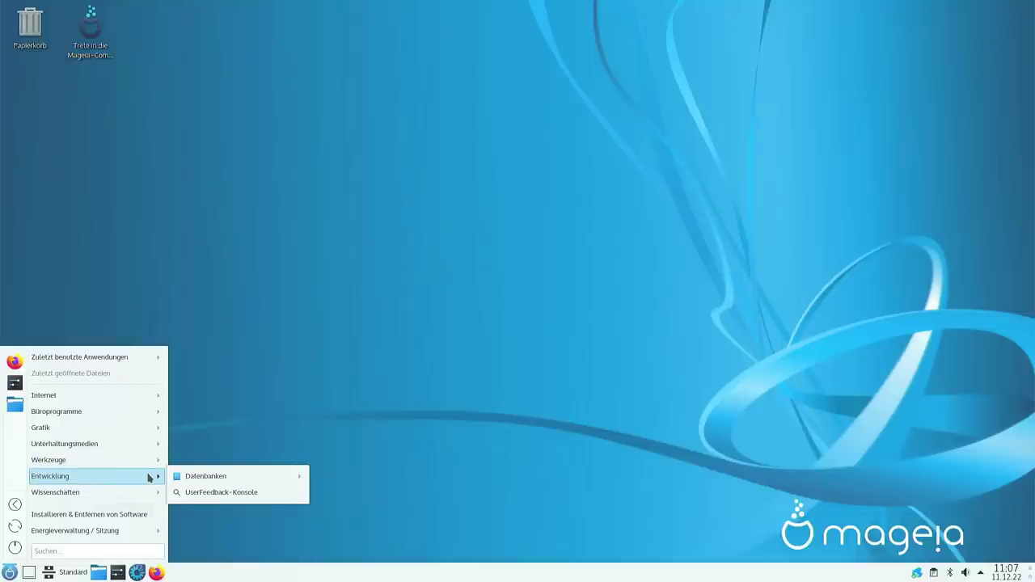
{"action": "mouse_move", "coordinate": [174, 477]}
{"action": "mouse_move", "coordinate": [112, 493]}
{"action": "mouse_move", "coordinate": [196, 491]}
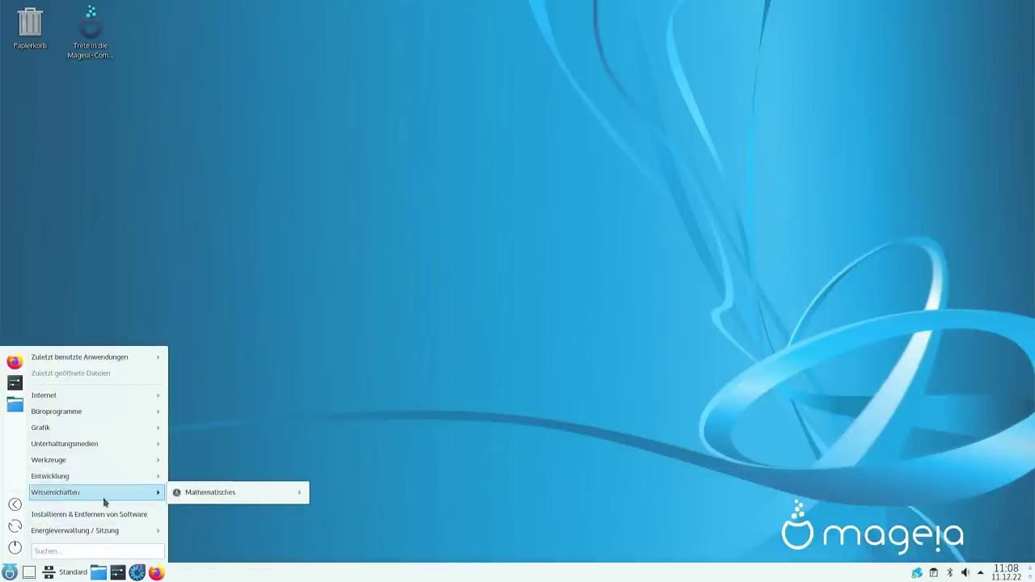
{"action": "mouse_move", "coordinate": [113, 537]}
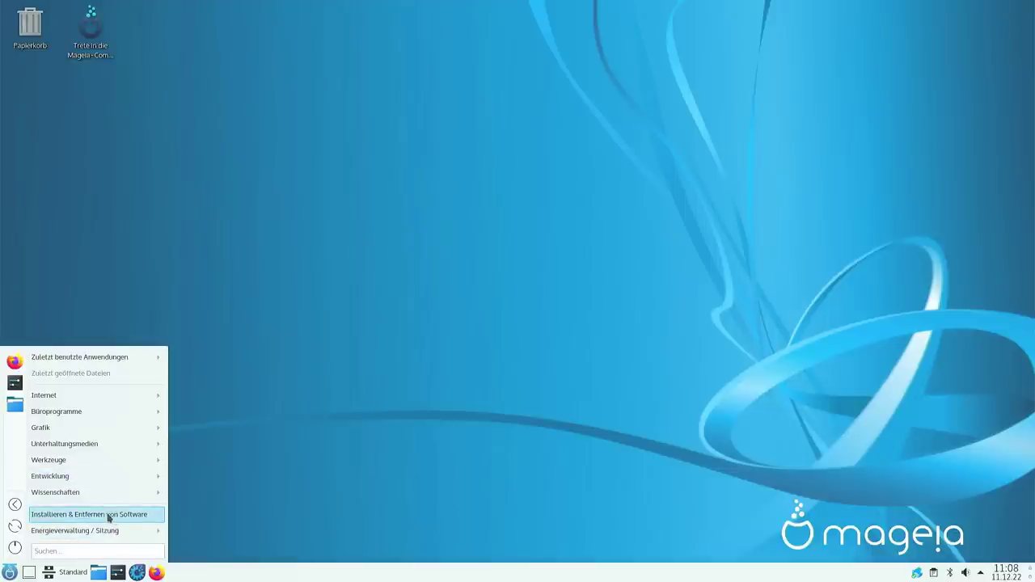
Launch Software verwalten with the administrator password, then close it to show the bare desktop
{"action": "left_click", "coordinate": [95, 515]}
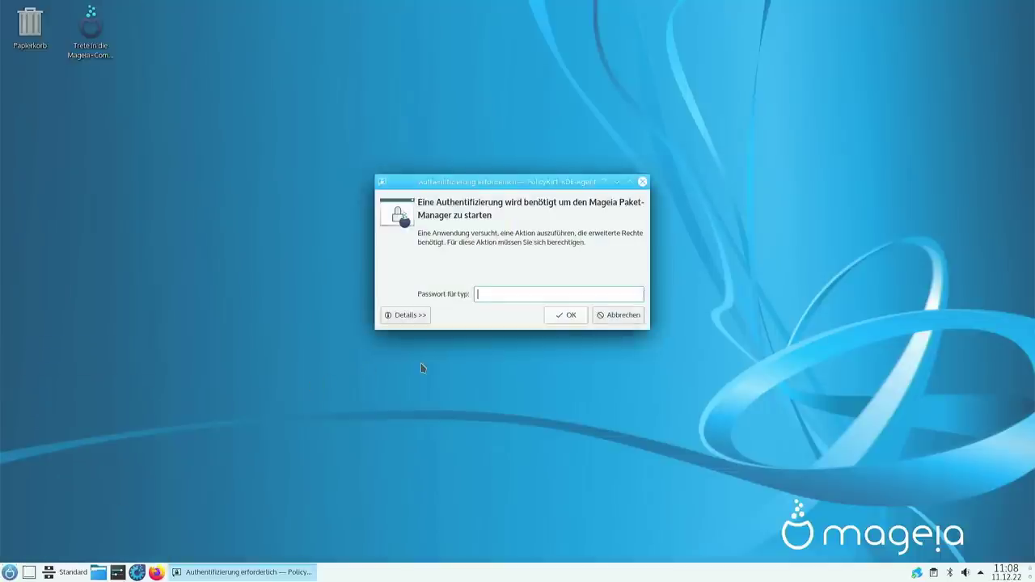
{"action": "type", "text": "***"}
{"action": "left_click", "coordinate": [546, 311]}
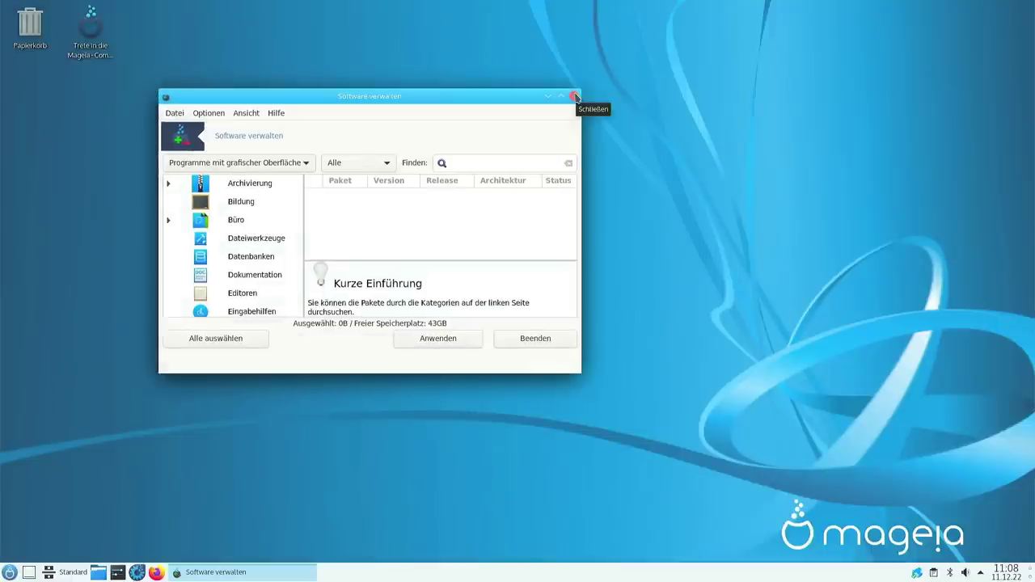
{"action": "left_click", "coordinate": [575, 96]}
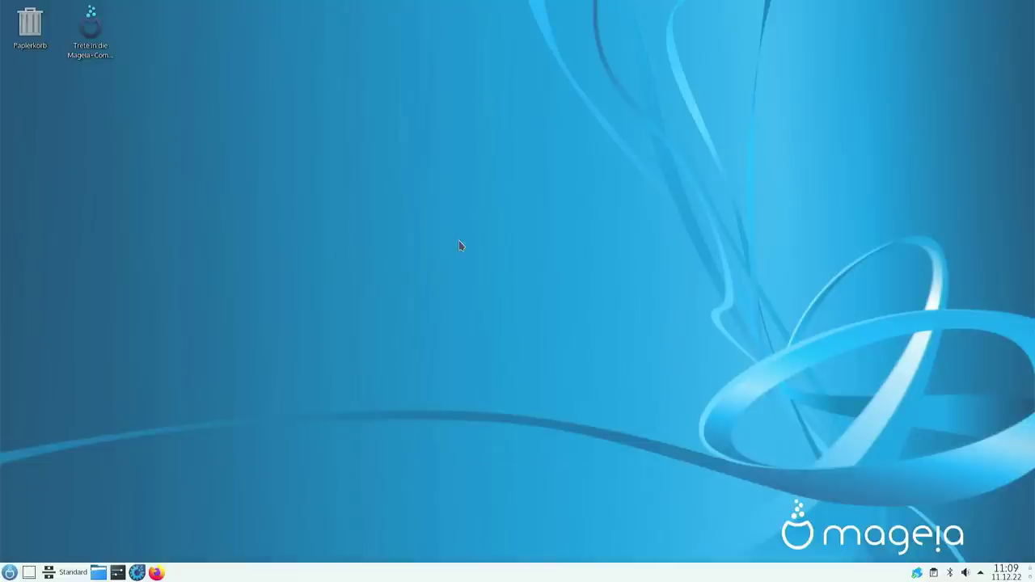
Open 'Arbeitsfläche und Hintergrundbild einrichten' from the desktop context menu and centre the dialog
{"action": "right_click", "coordinate": [458, 241]}
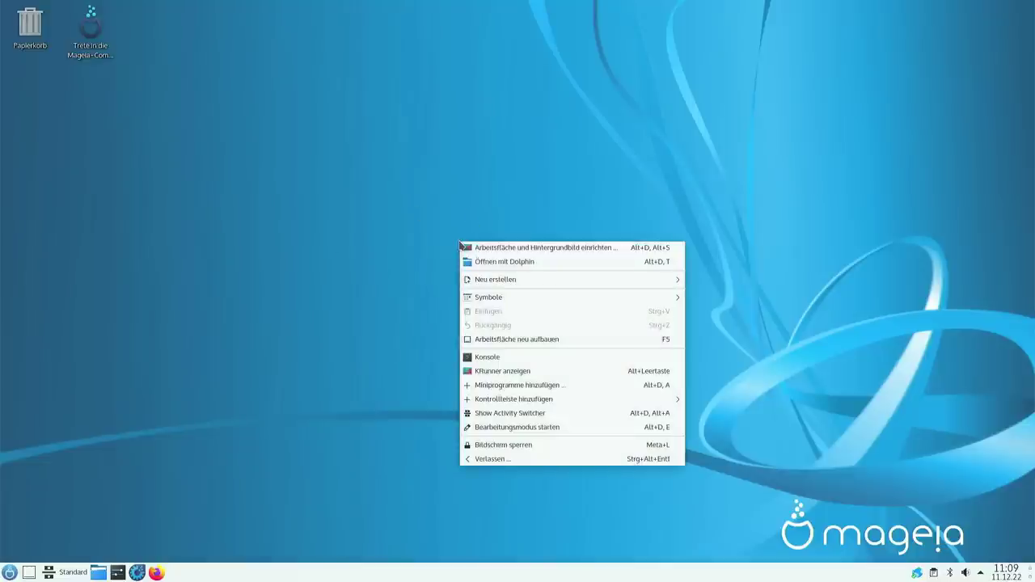
{"action": "left_click", "coordinate": [501, 209]}
{"action": "right_click", "coordinate": [499, 205]}
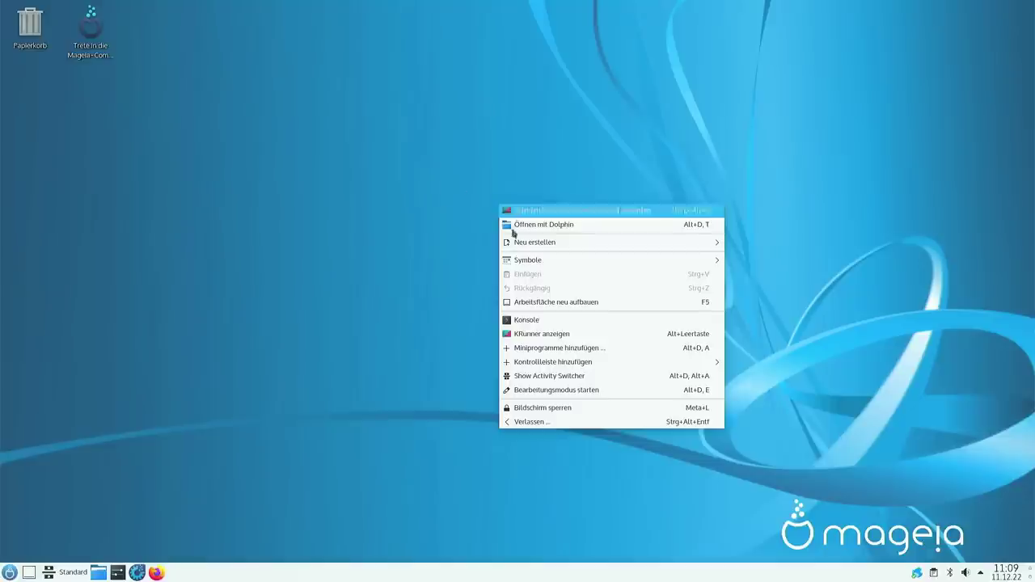
{"action": "left_click", "coordinate": [567, 212]}
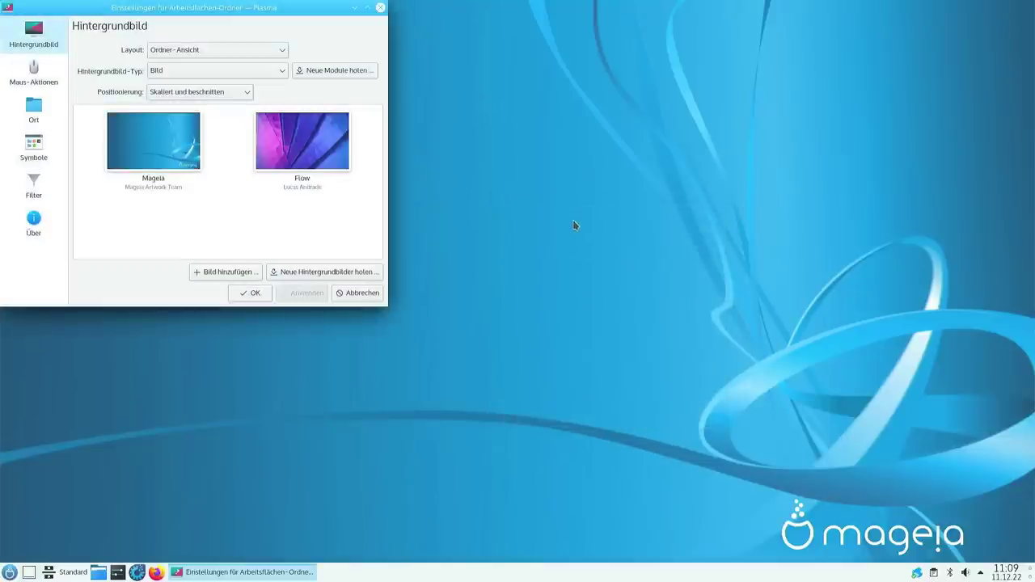
{"action": "left_click_drag", "start_coordinate": [197, 8], "coordinate": [475, 63]}
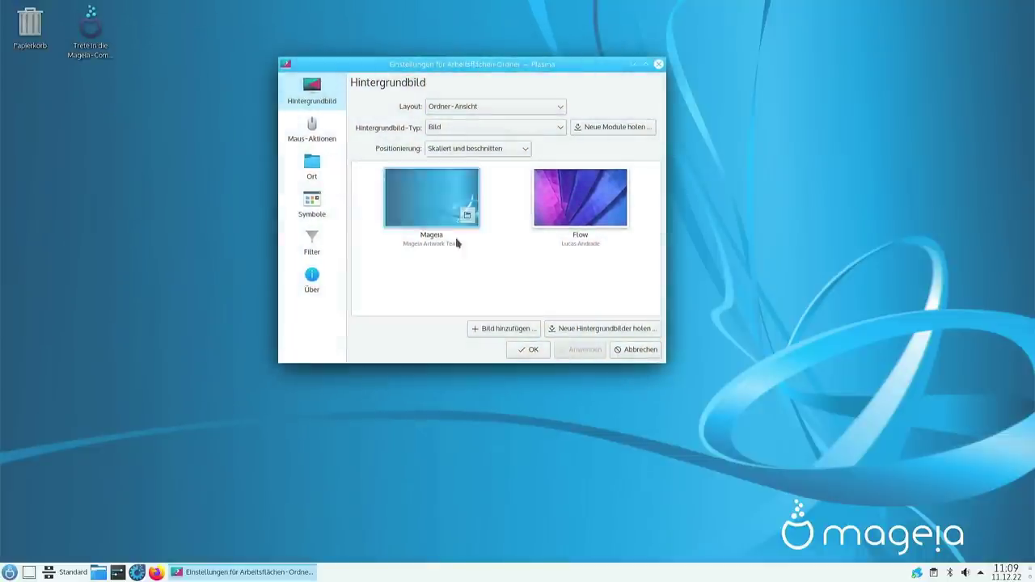
Compare the Flow and Mageia wallpapers, keep Mageia as type Bild, and browse new wallpapers
{"action": "left_click", "coordinate": [421, 192]}
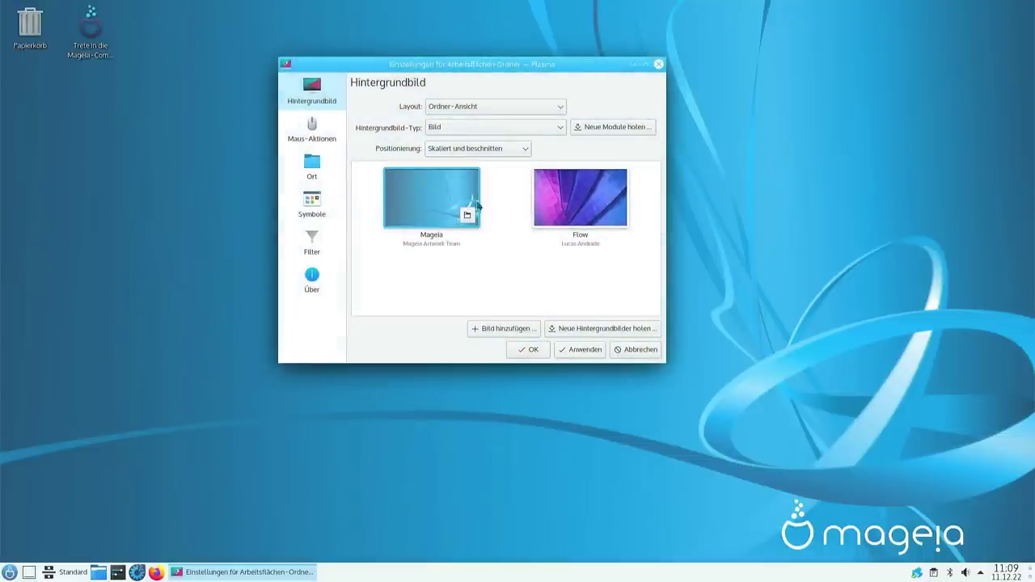
{"action": "left_click", "coordinate": [556, 211]}
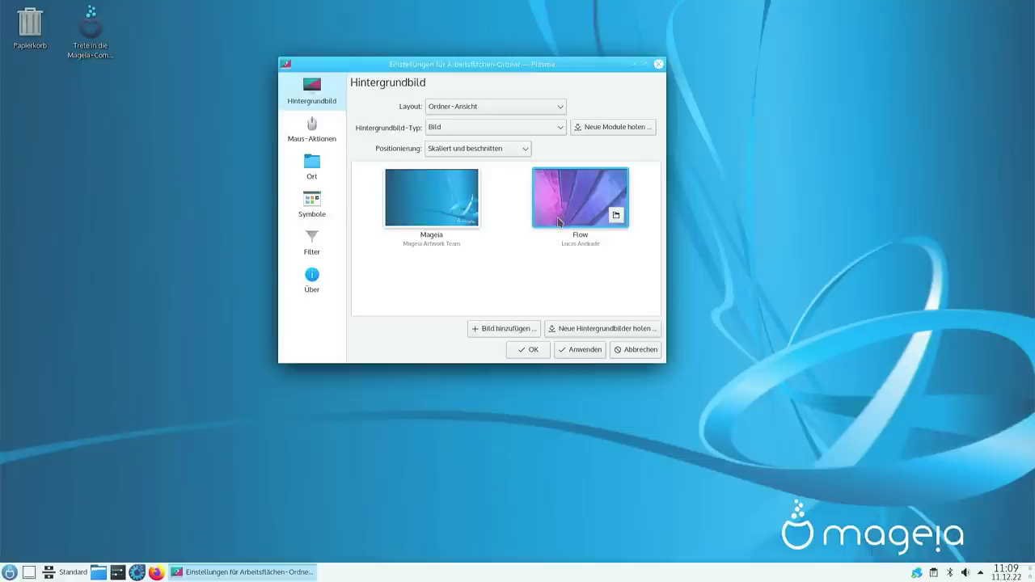
{"action": "left_click", "coordinate": [416, 198]}
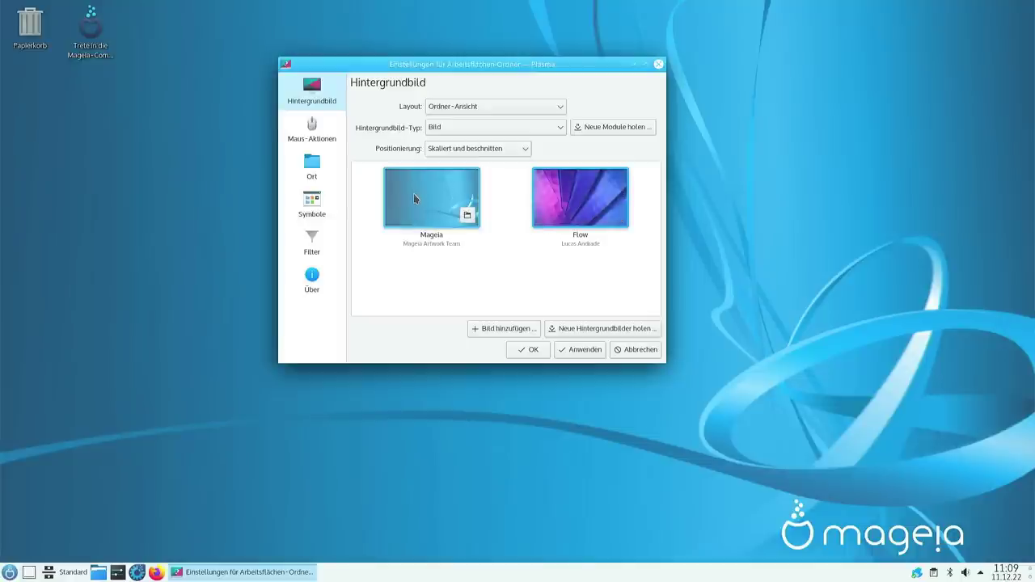
{"action": "left_click", "coordinate": [541, 127]}
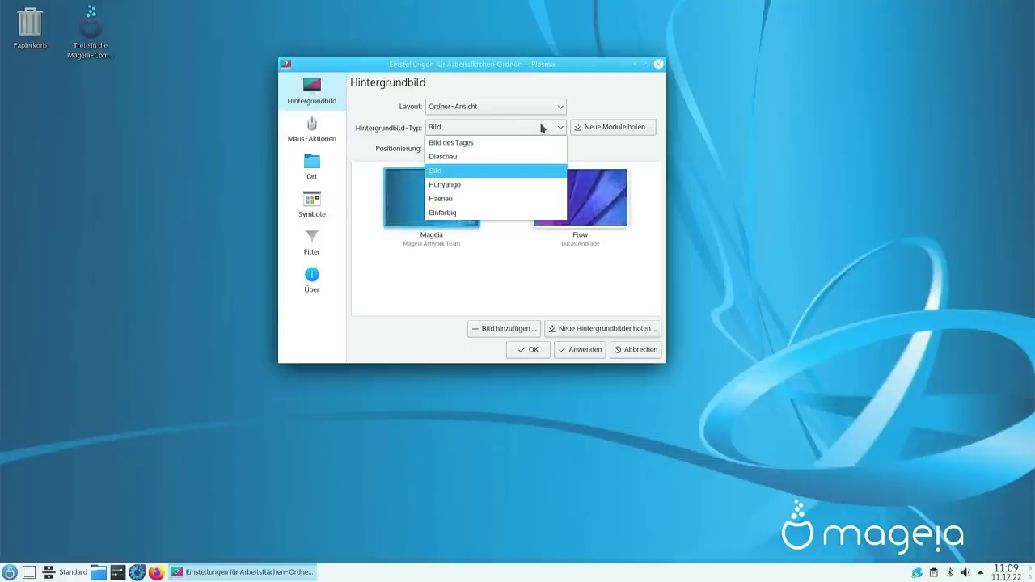
{"action": "left_click", "coordinate": [397, 272]}
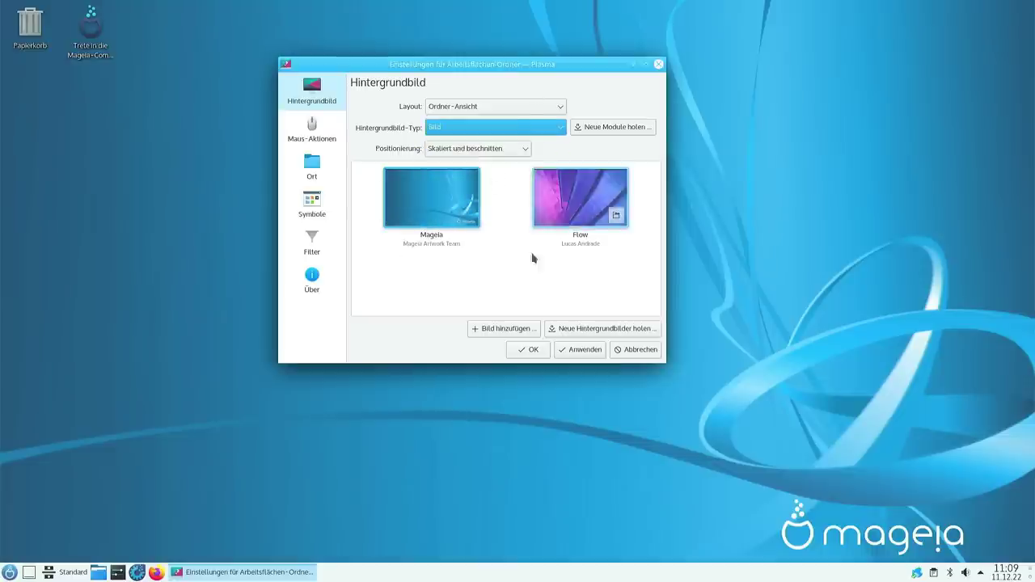
{"action": "left_click", "coordinate": [588, 328]}
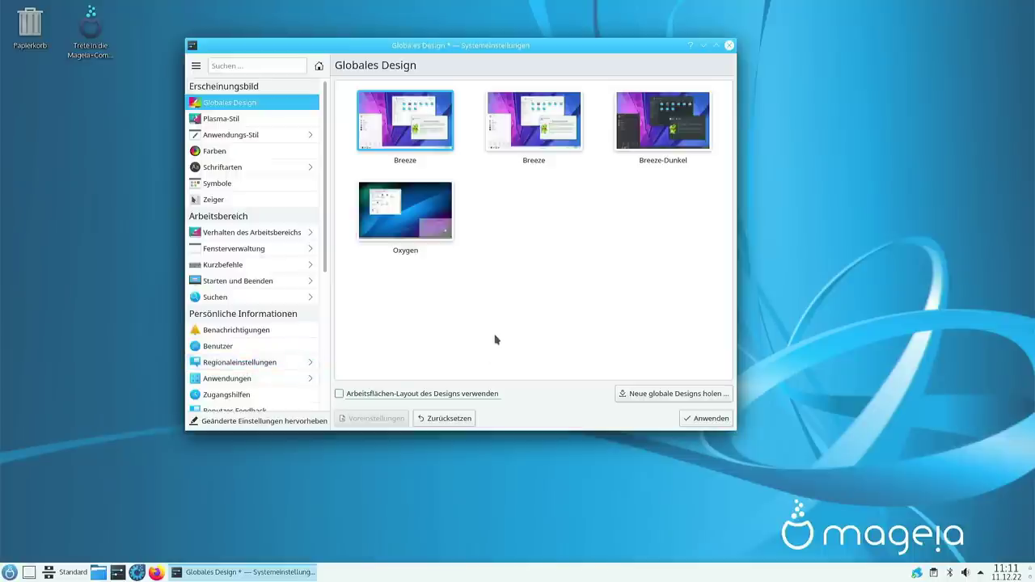
Apply the dark Breeze-Dunkel global theme
{"action": "mouse_move", "coordinate": [384, 122]}
{"action": "left_click", "coordinate": [690, 129]}
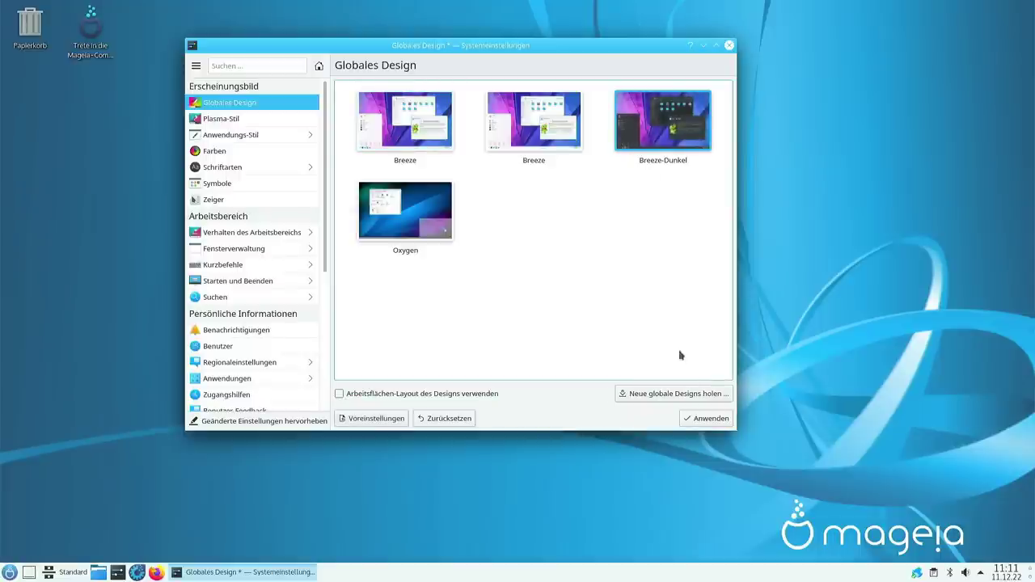
{"action": "left_click", "coordinate": [706, 420]}
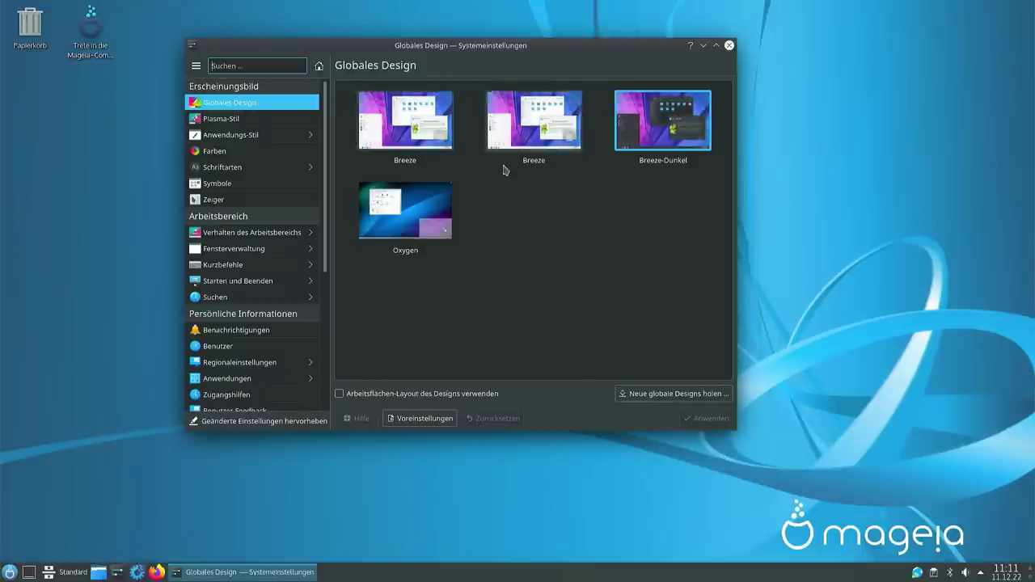
Reapply the light Breeze global theme and open the Fensterdekorationen settings
{"action": "left_click", "coordinate": [416, 129]}
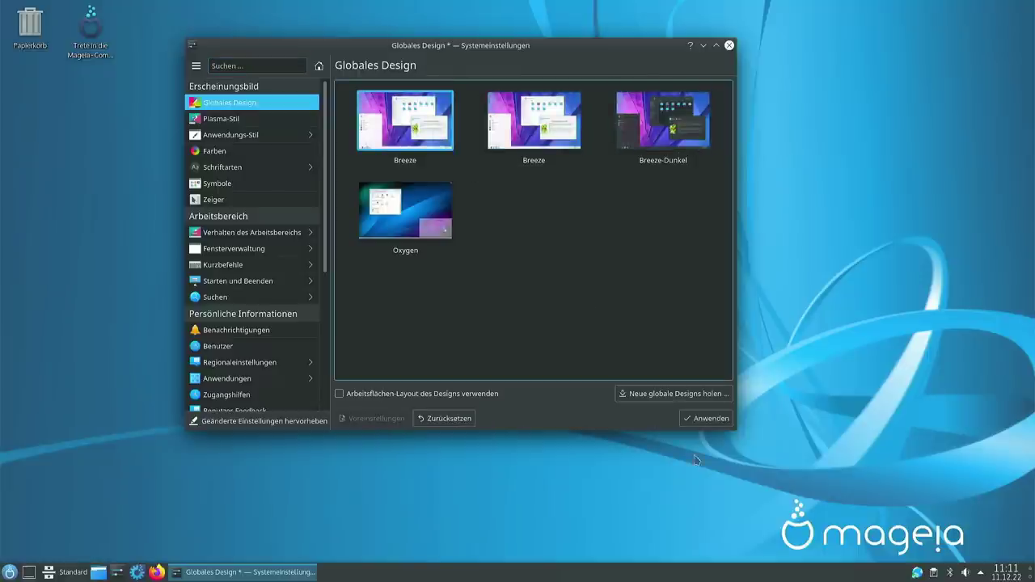
{"action": "left_click", "coordinate": [699, 421]}
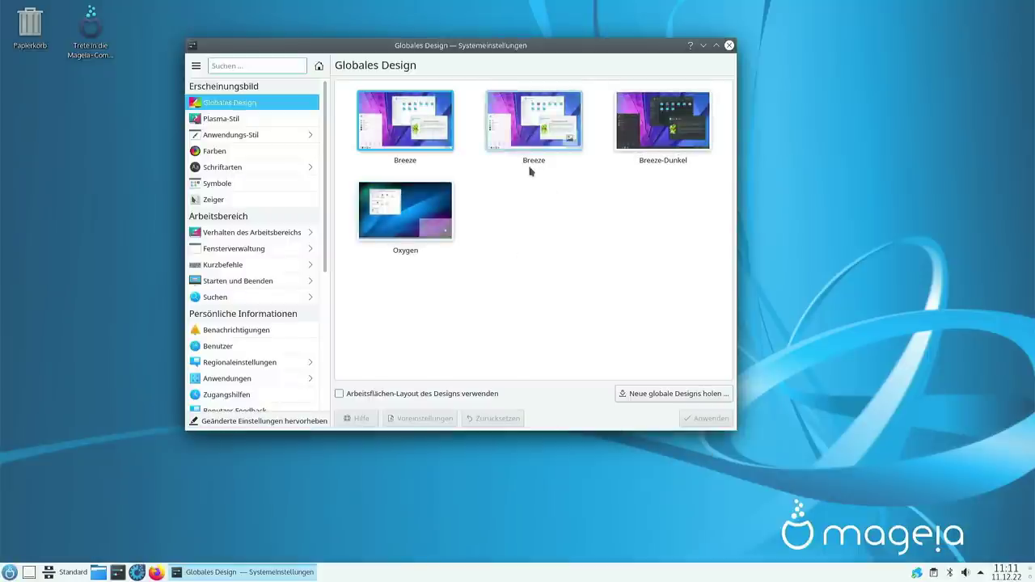
{"action": "left_click", "coordinate": [253, 134]}
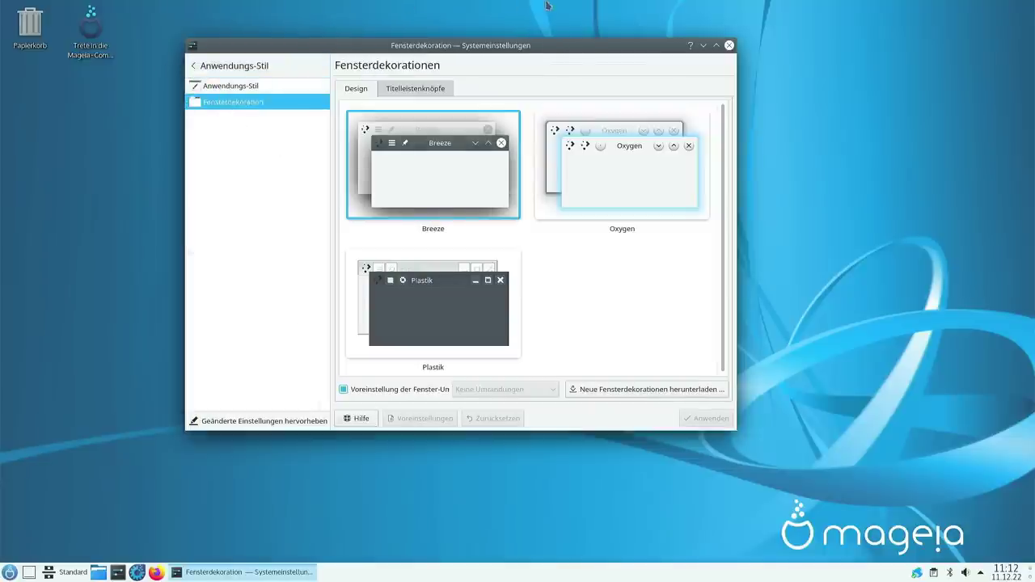
Scroll through the list of downloadable new window decorations, then close it
{"action": "left_click", "coordinate": [10, 572]}
{"action": "left_click", "coordinate": [10, 572]}
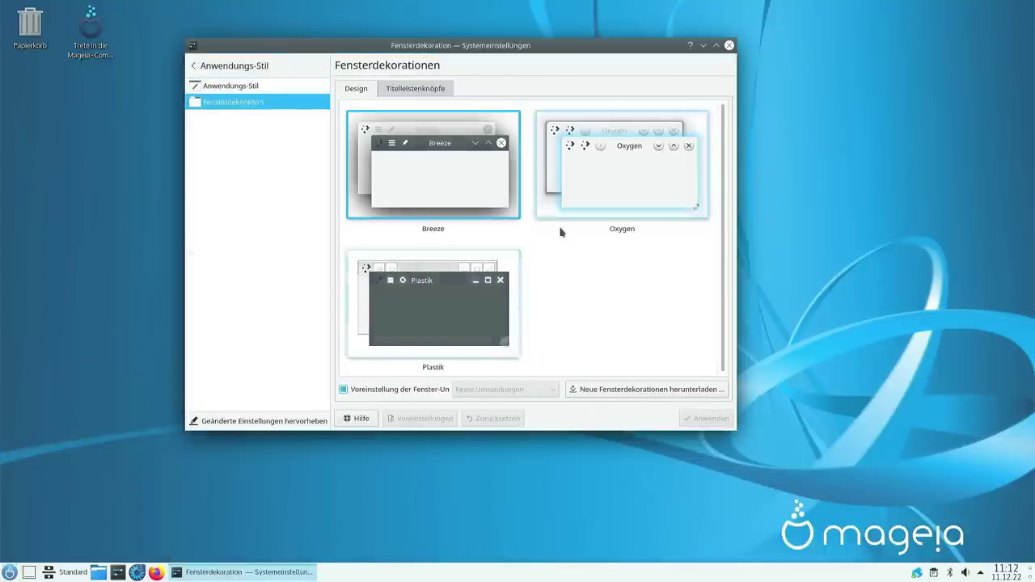
{"action": "left_click", "coordinate": [614, 389]}
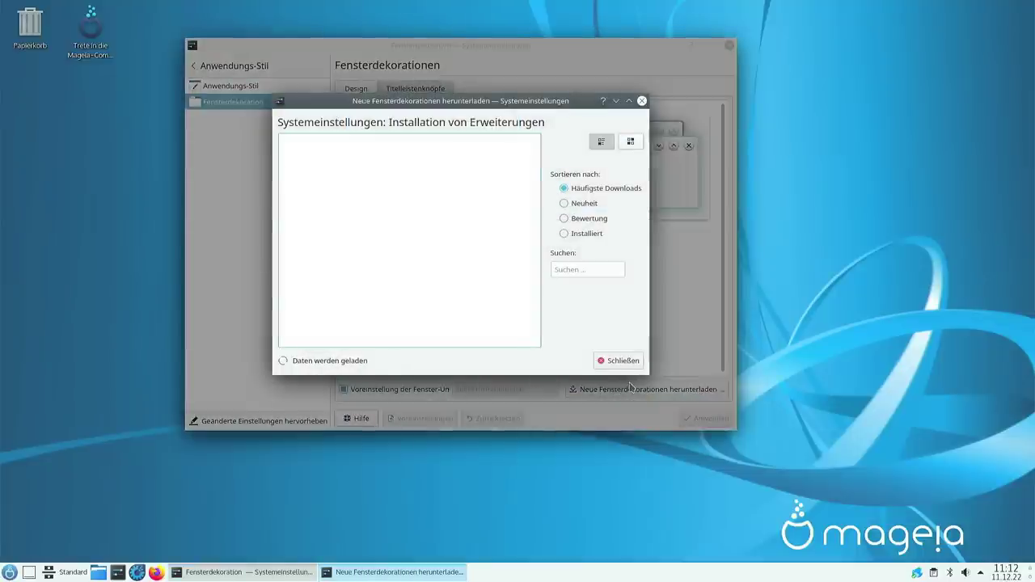
{"action": "scroll", "coordinate": [372, 166], "scroll_direction": "down", "scroll_amount": 8}
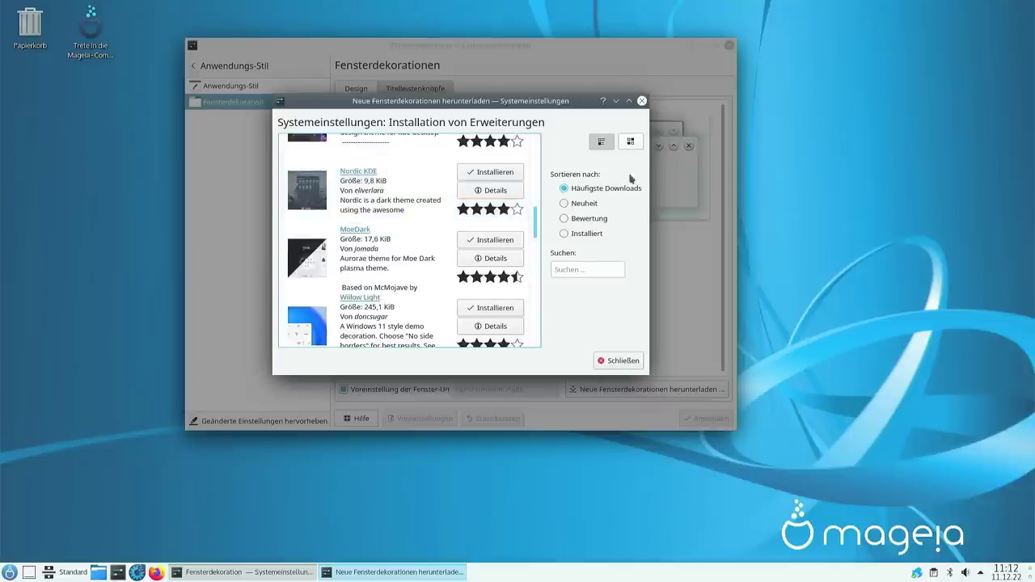
{"action": "left_click", "coordinate": [618, 361]}
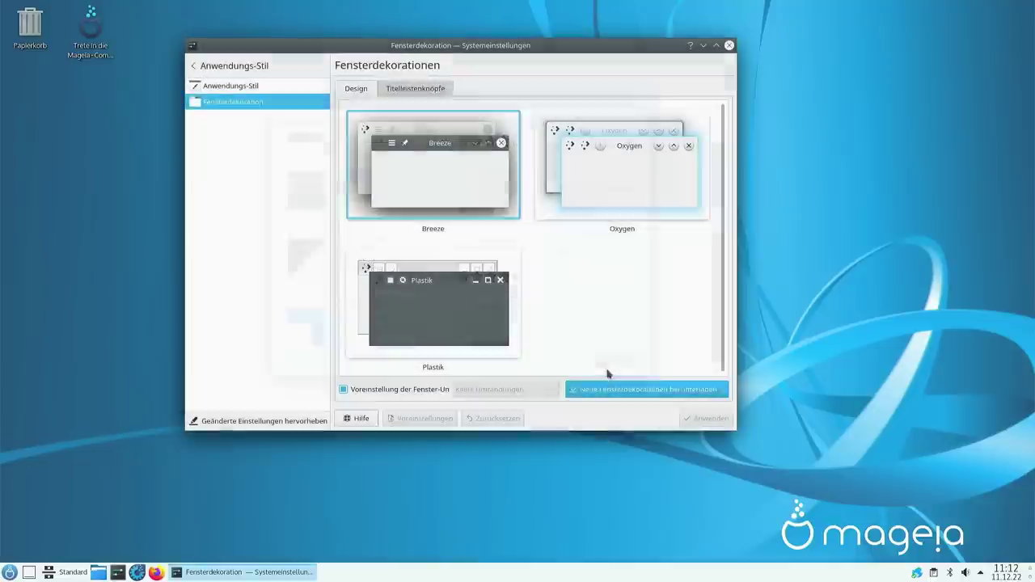
Glance at the Anwendungs-Stil settings, return to the category list, and close Systemeinstellungen
{"action": "left_click", "coordinate": [200, 80]}
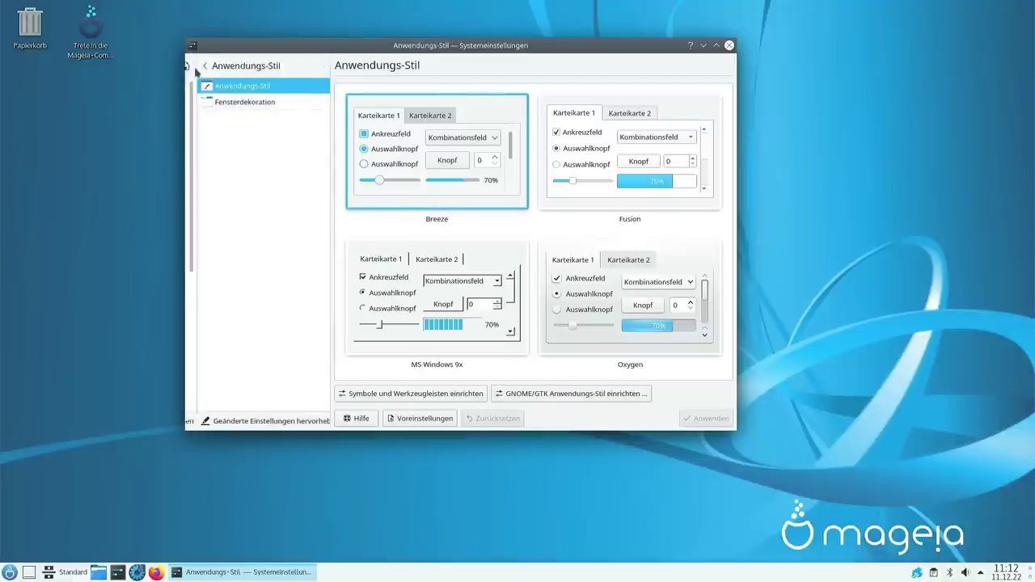
{"action": "left_click", "coordinate": [198, 68]}
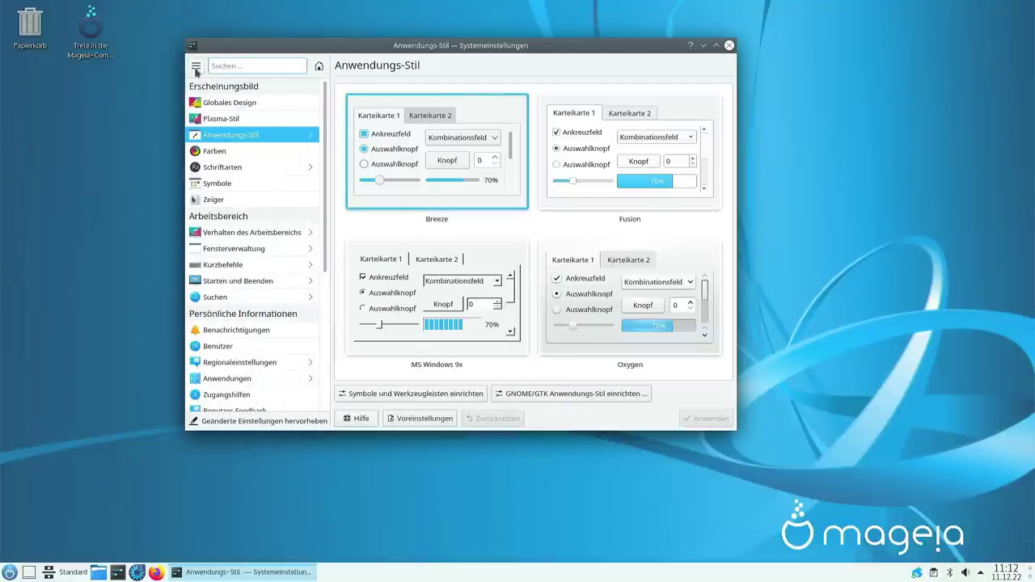
{"action": "left_click", "coordinate": [727, 48]}
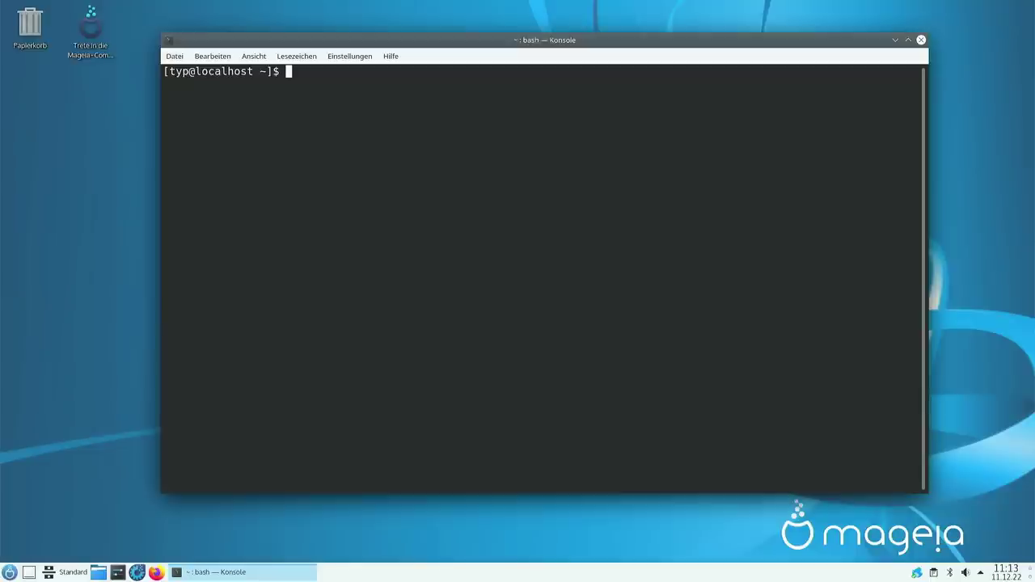
Run `urpmi.update -a` to refresh all Core, Nonfree and Tainted package media
{"action": "type", "text": "urpmi"}
{"action": "key", "text": "BackSpace"}
{"action": "type", "text": "."}
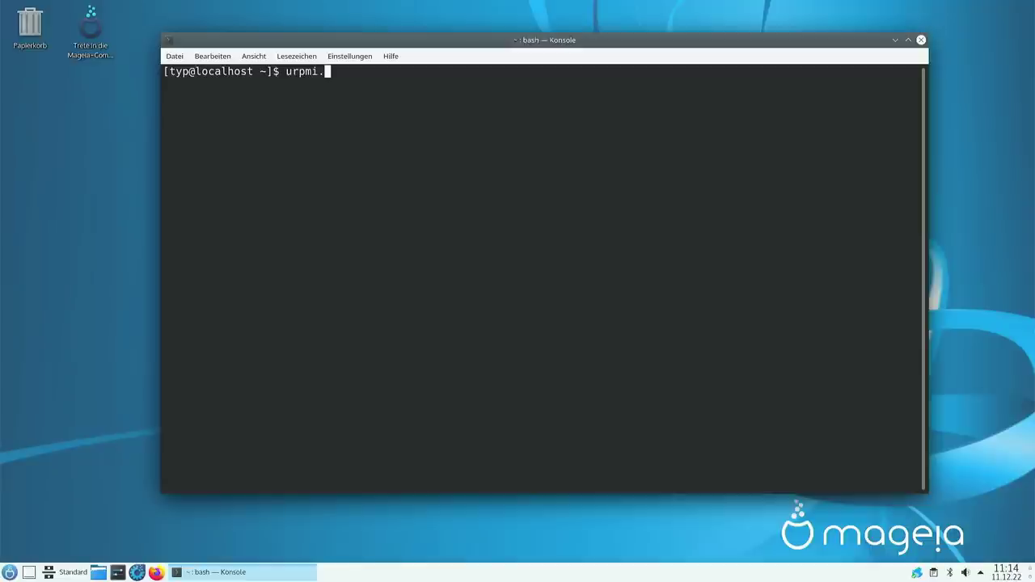
{"action": "type", "text": "update -a"}
{"action": "key", "text": "Return"}
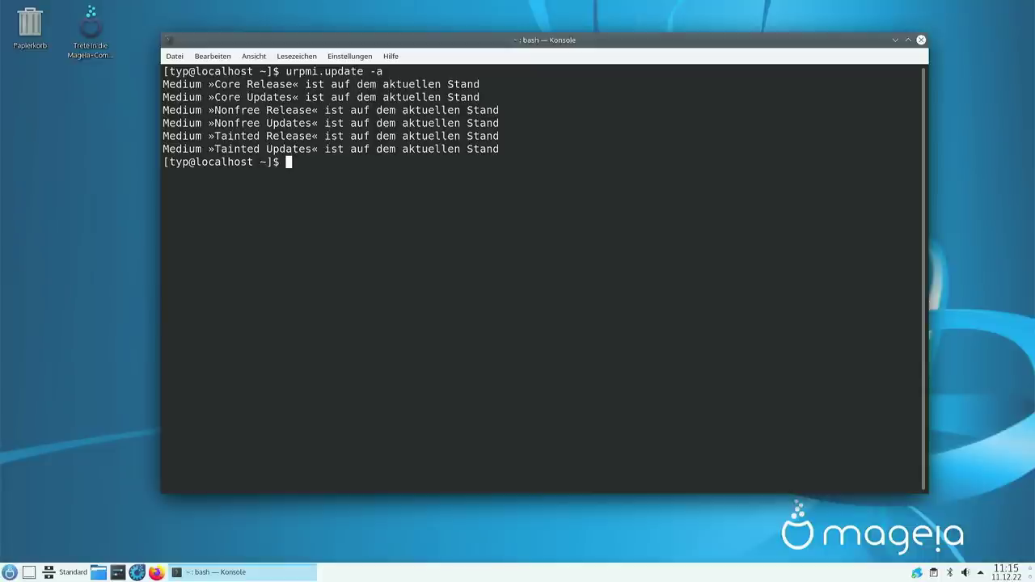
Start typing the next `urpmi` command at the prompt
{"action": "type", "text": "up"}
{"action": "key", "text": "BackSpace"}
{"action": "type", "text": "rpmi"}
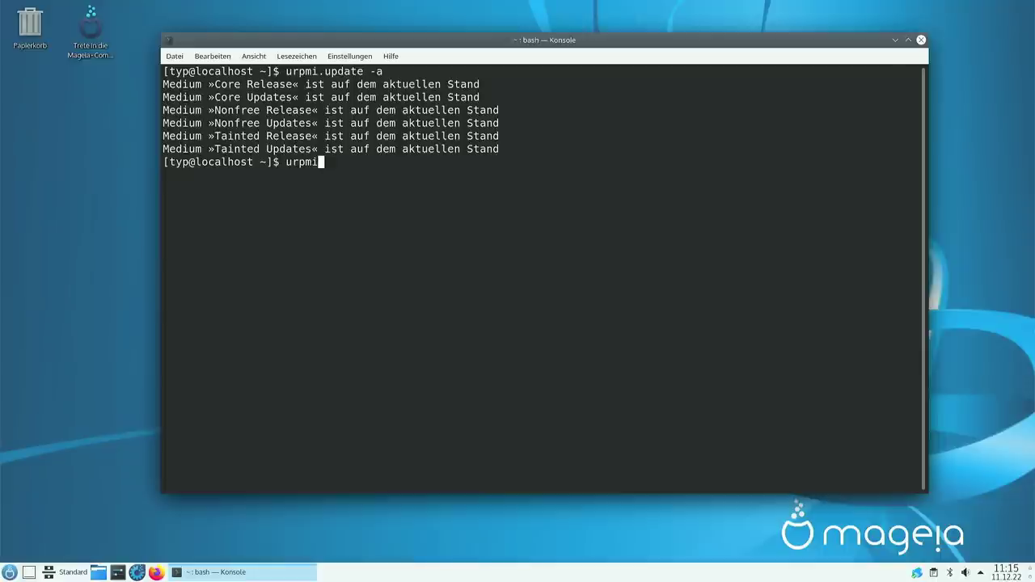